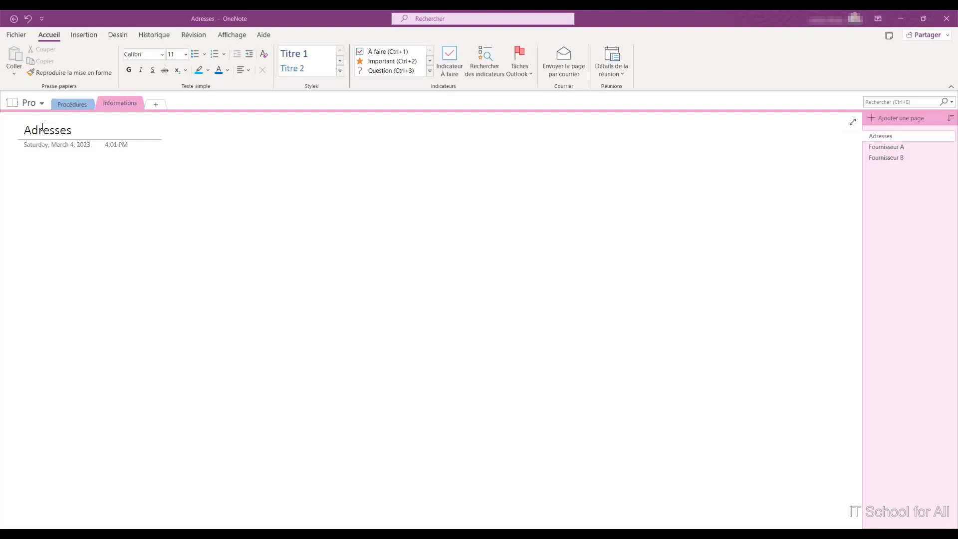
{"action": "left_click", "coordinate": [39, 103]}
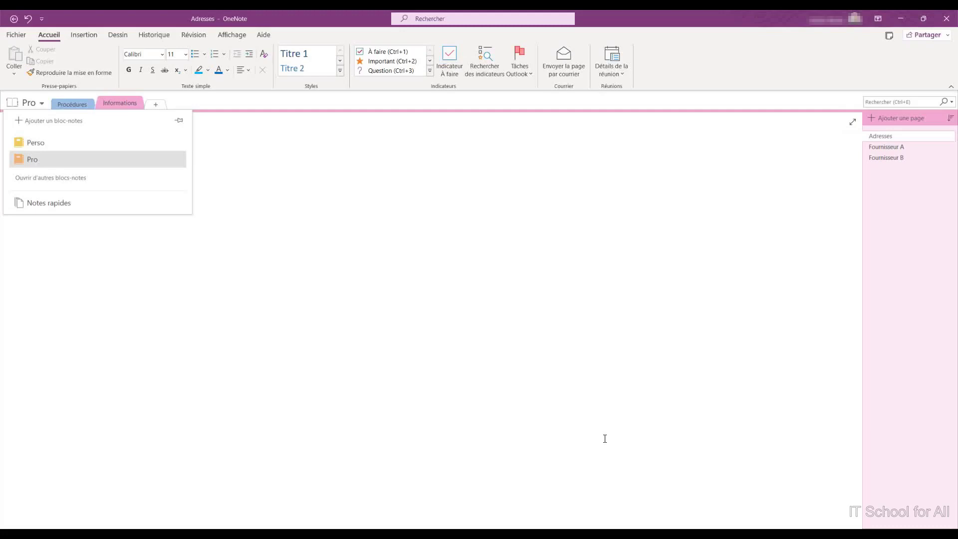
{"action": "left_click", "coordinate": [503, 402]}
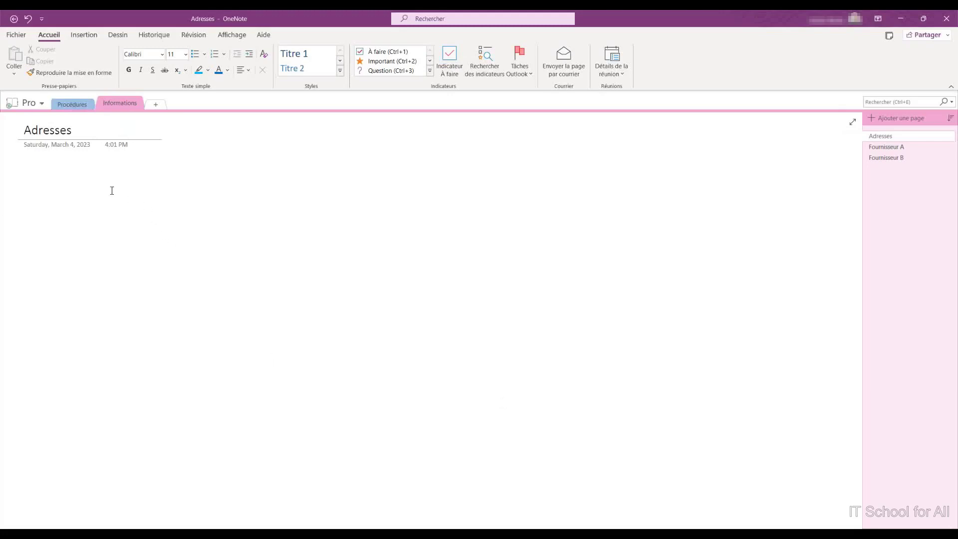
{"action": "left_click", "coordinate": [41, 104]}
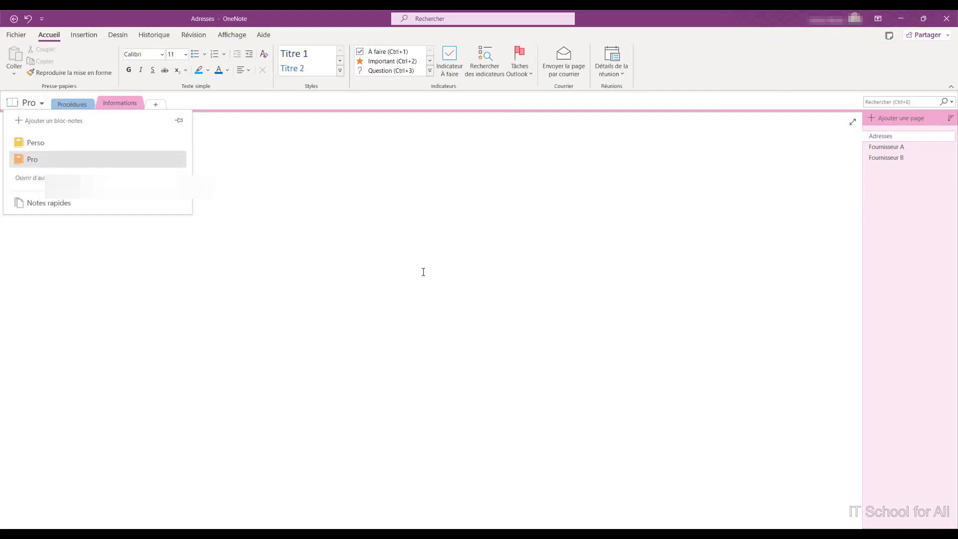
{"action": "left_click", "coordinate": [371, 318]}
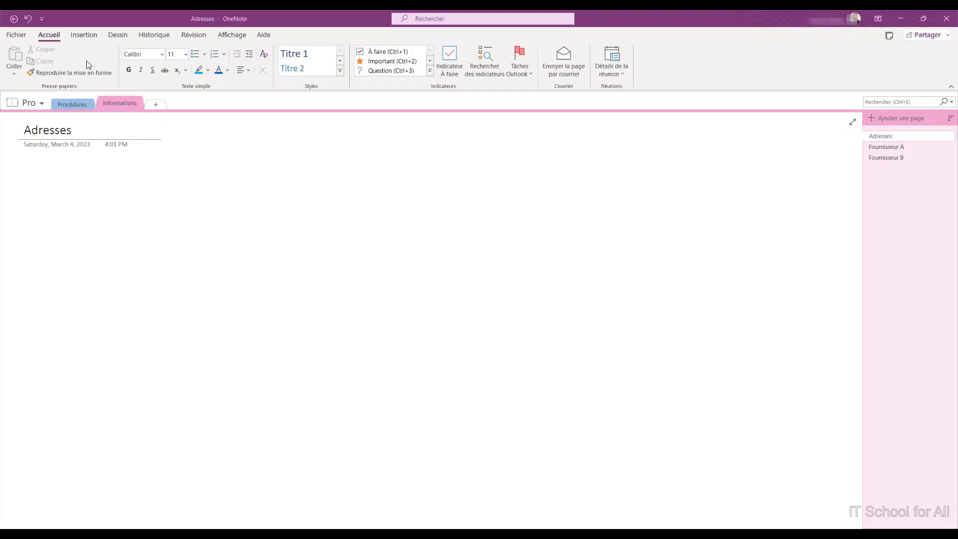
Create a new notebook named Formation in the OneNoteTraining folder under Documents and postpone sharing it
{"action": "left_click", "coordinate": [14, 38]}
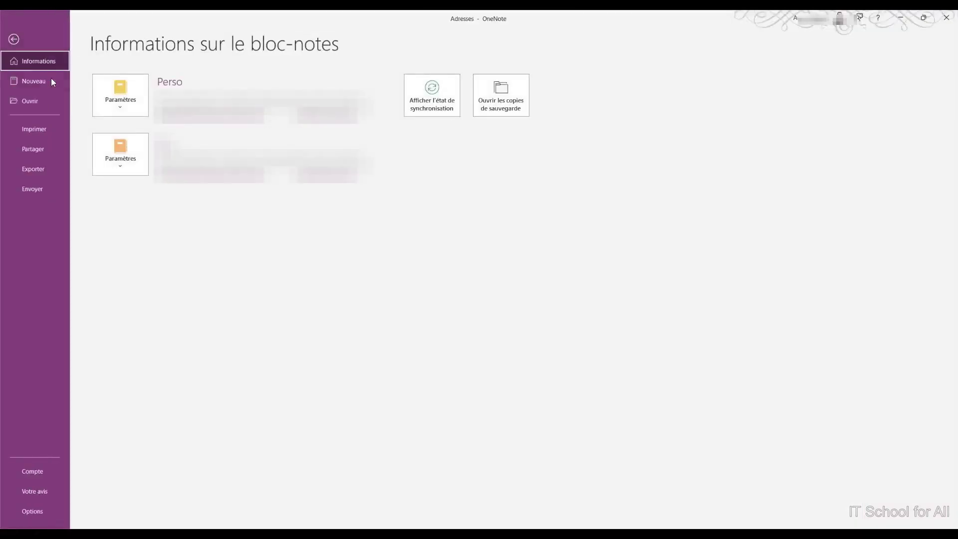
{"action": "left_click", "coordinate": [20, 80]}
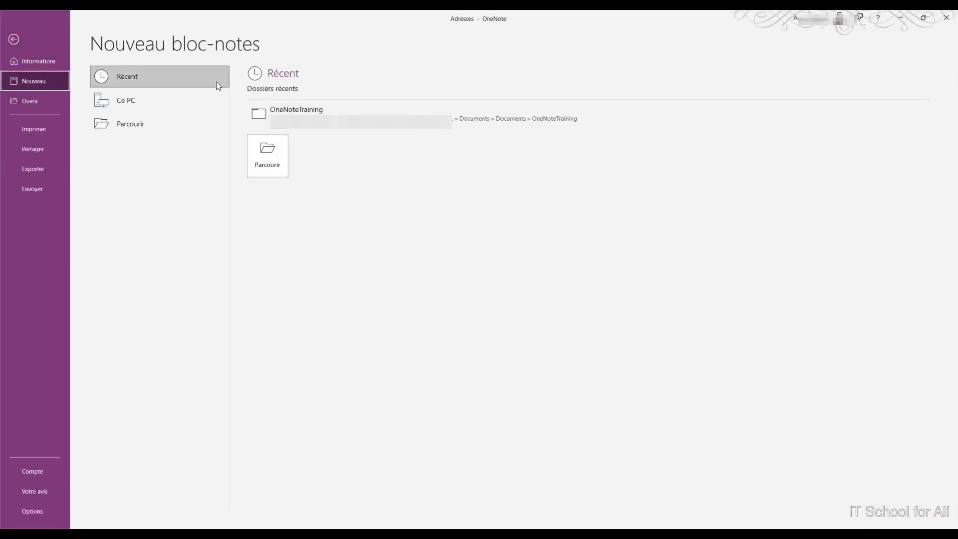
{"action": "left_click", "coordinate": [181, 103]}
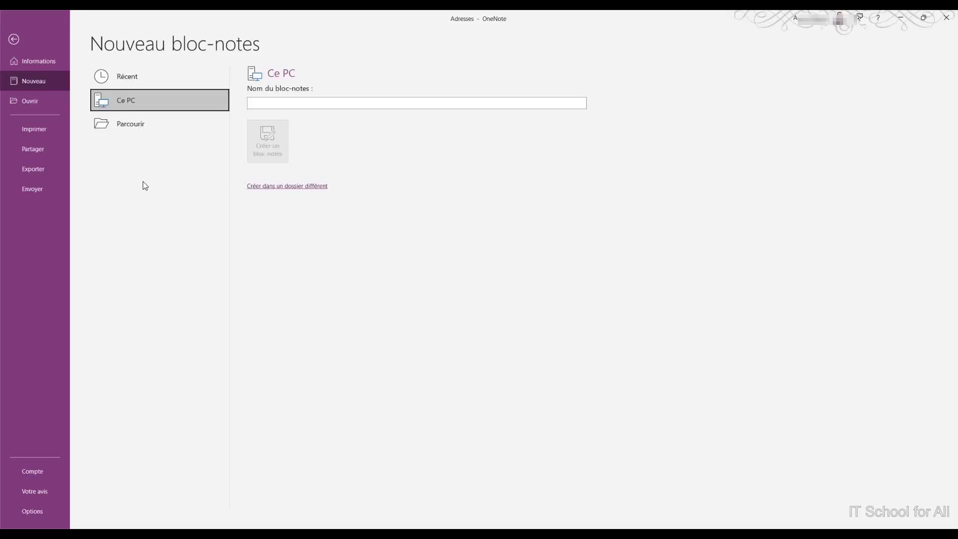
{"action": "left_click", "coordinate": [136, 131]}
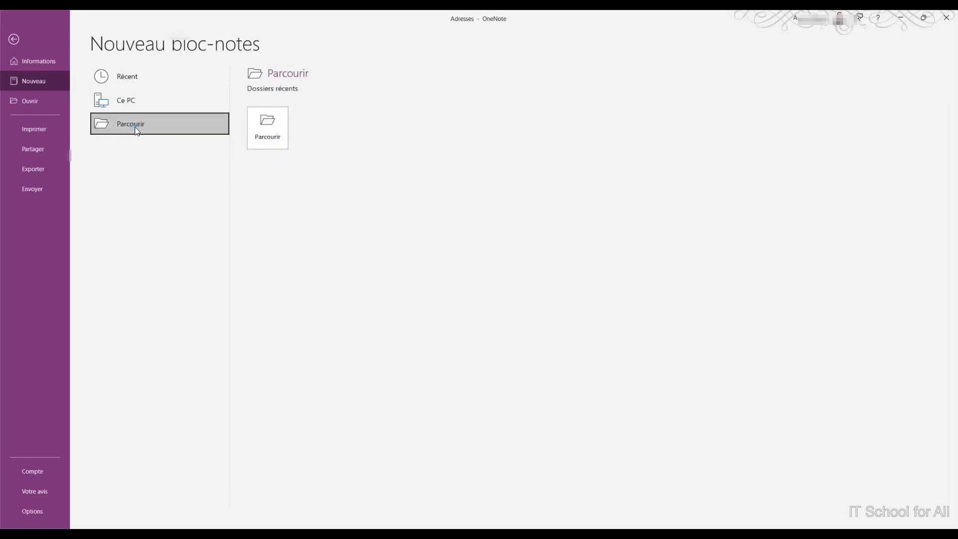
{"action": "left_click", "coordinate": [287, 132]}
{"action": "double_click", "coordinate": [157, 93]}
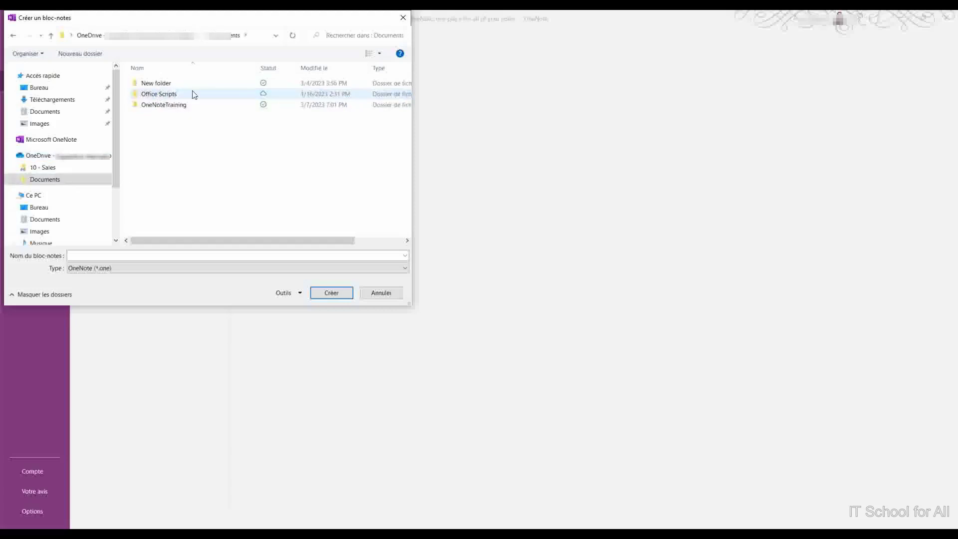
{"action": "double_click", "coordinate": [179, 106]}
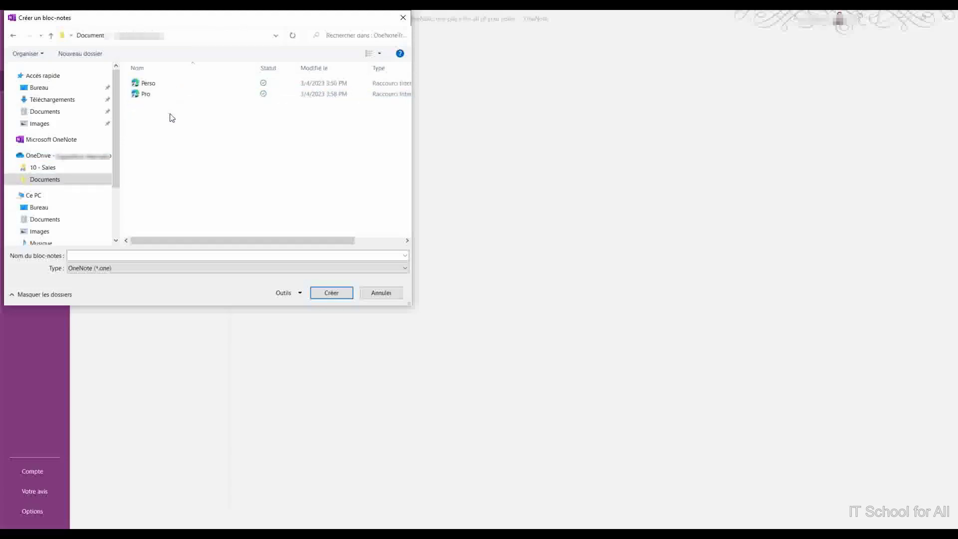
{"action": "left_click", "coordinate": [108, 256]}
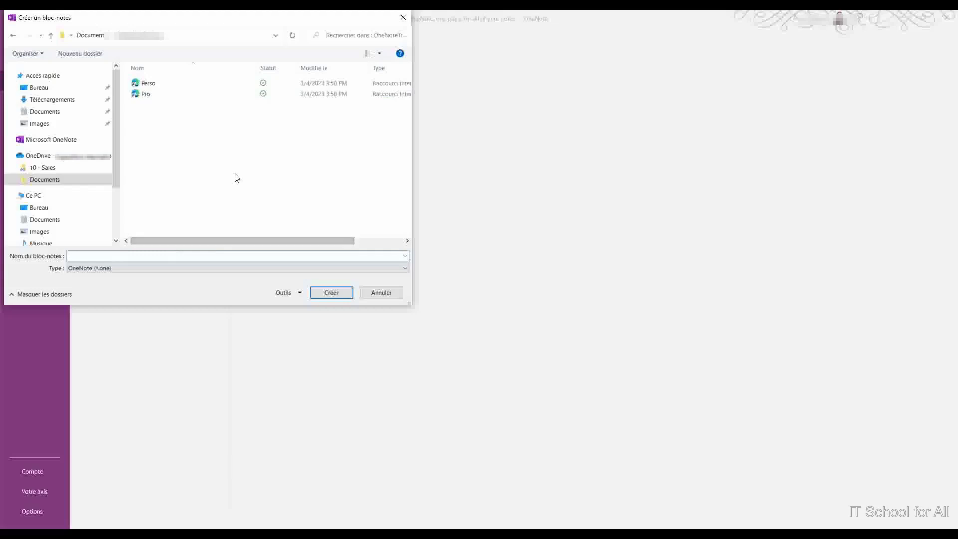
{"action": "type", "text": "Formation"}
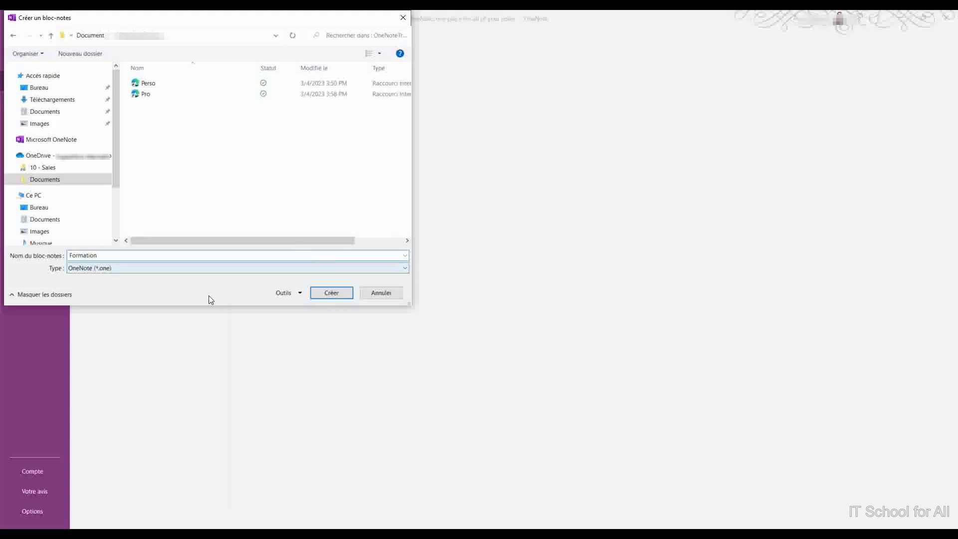
{"action": "left_click", "coordinate": [325, 293]}
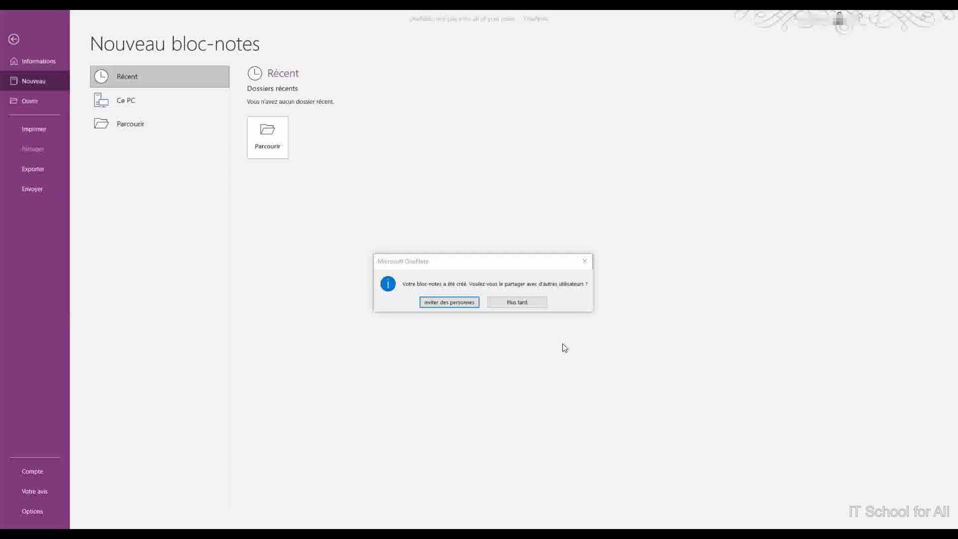
{"action": "left_click", "coordinate": [524, 303]}
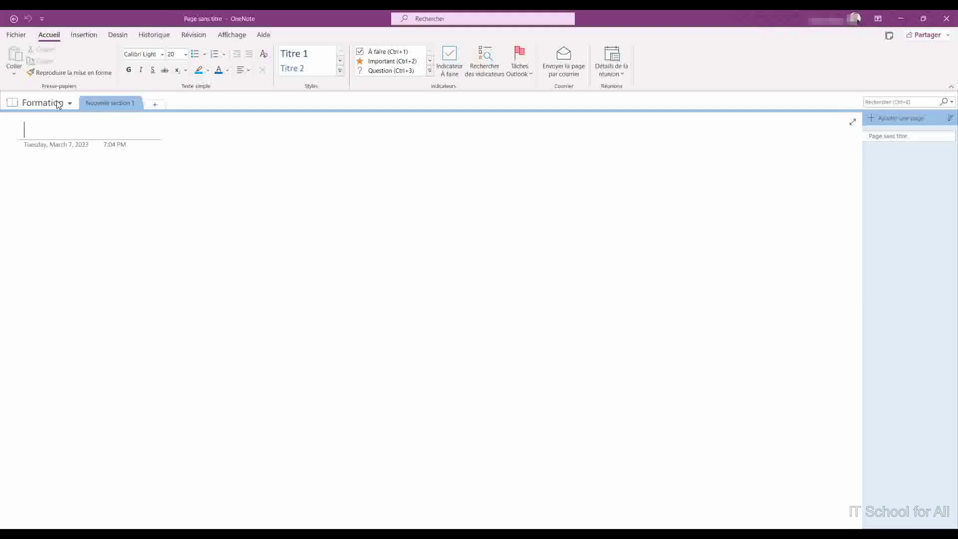
Rename the first section of the Formation notebook as "Formation One Note"
{"action": "right_click", "coordinate": [104, 108]}
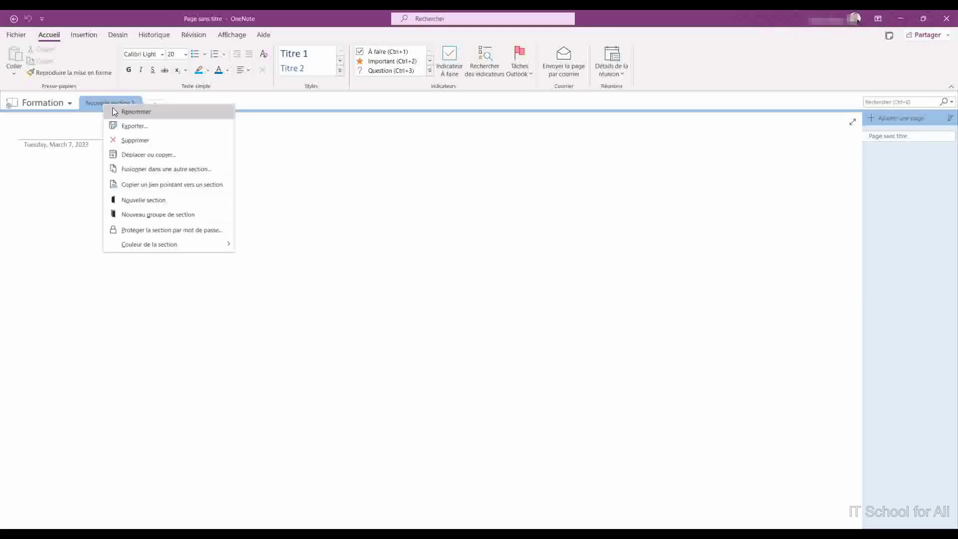
{"action": "left_click", "coordinate": [165, 113]}
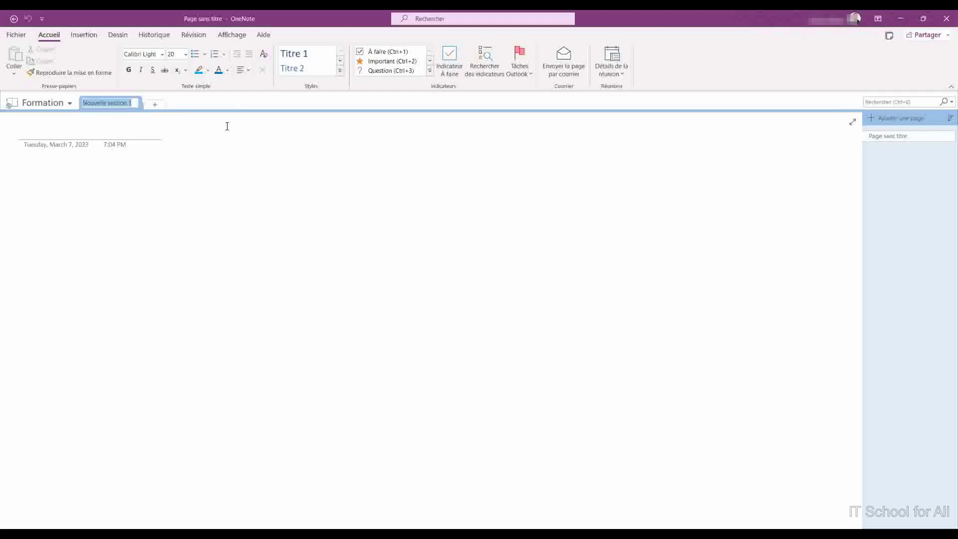
{"action": "type", "text": "Formation One Note"}
{"action": "key", "text": "Return"}
Title the untitled page in the Formation One Note section "Lien vers la meilleure formation"
{"action": "type", "text": "Lien "}
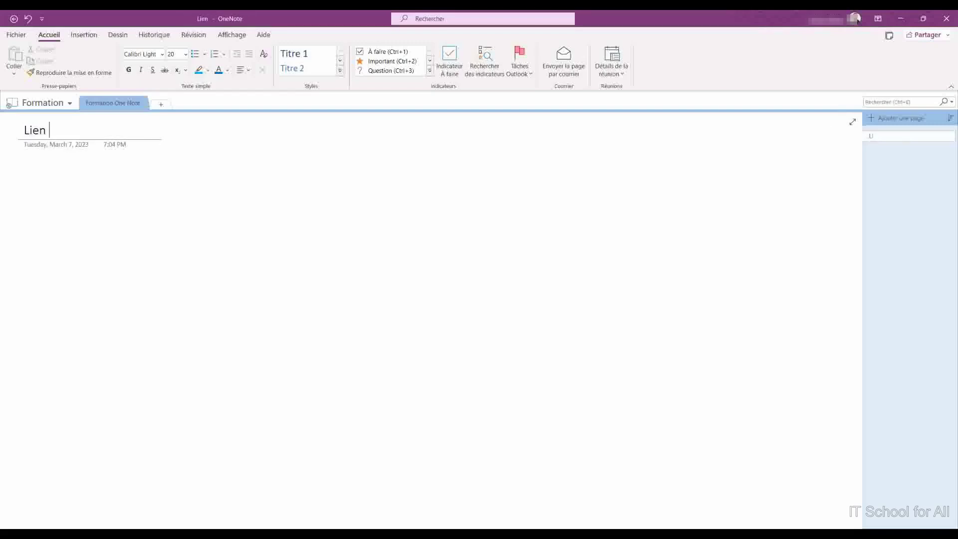
{"action": "type", "text": "vers la meil"}
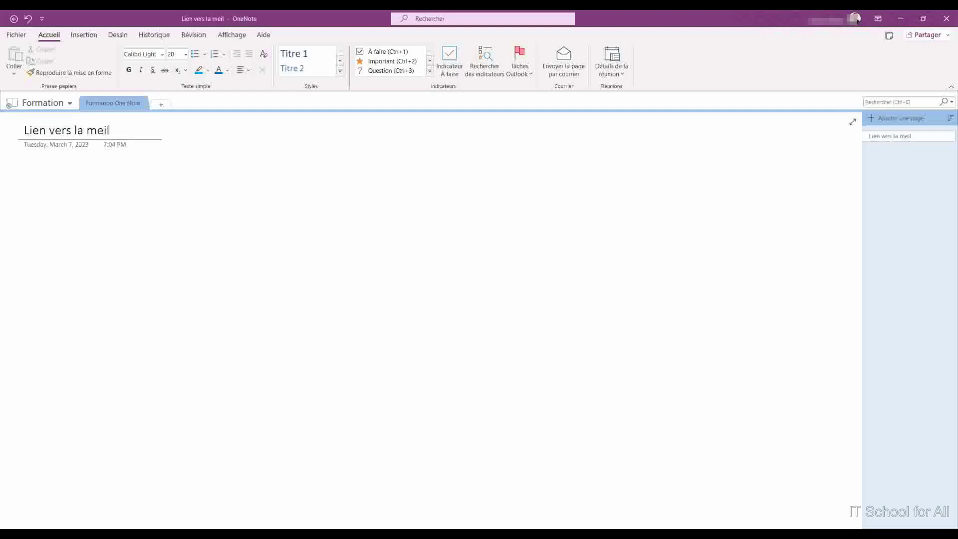
{"action": "type", "text": "leure formation"}
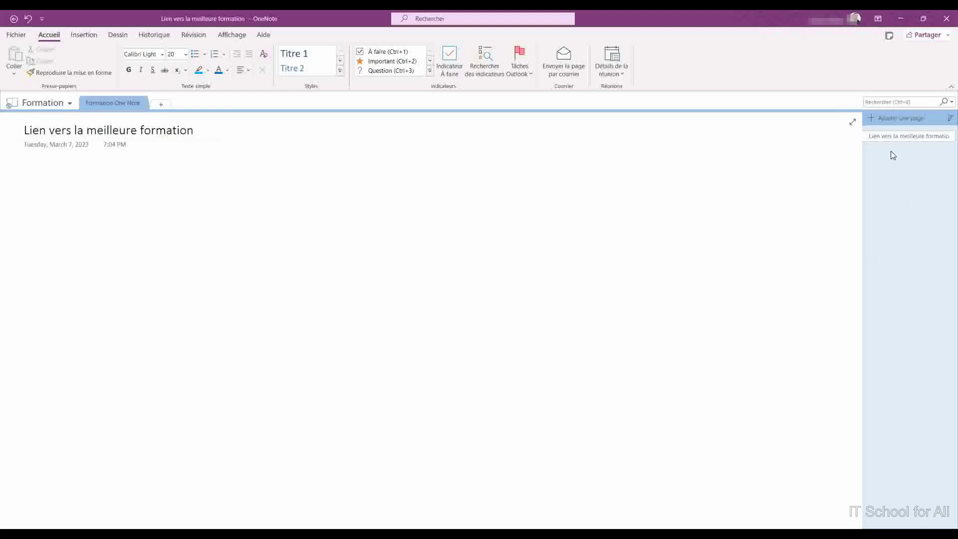
{"action": "right_click", "coordinate": [882, 138]}
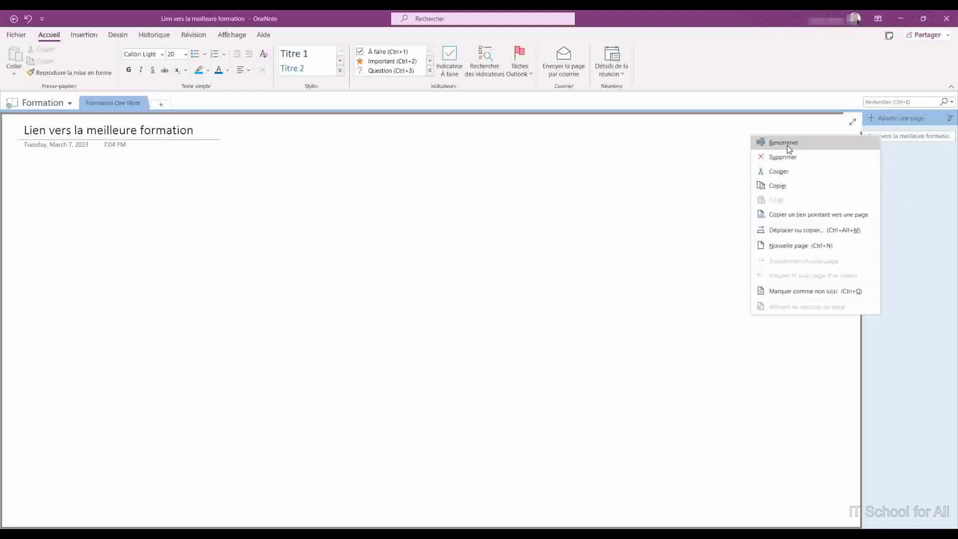
{"action": "left_click", "coordinate": [921, 164]}
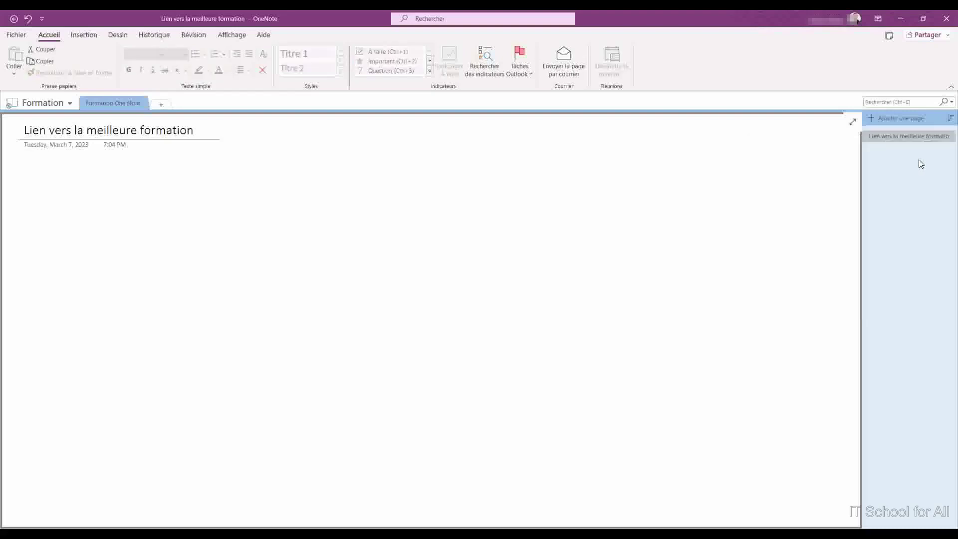
{"action": "right_click", "coordinate": [885, 159]}
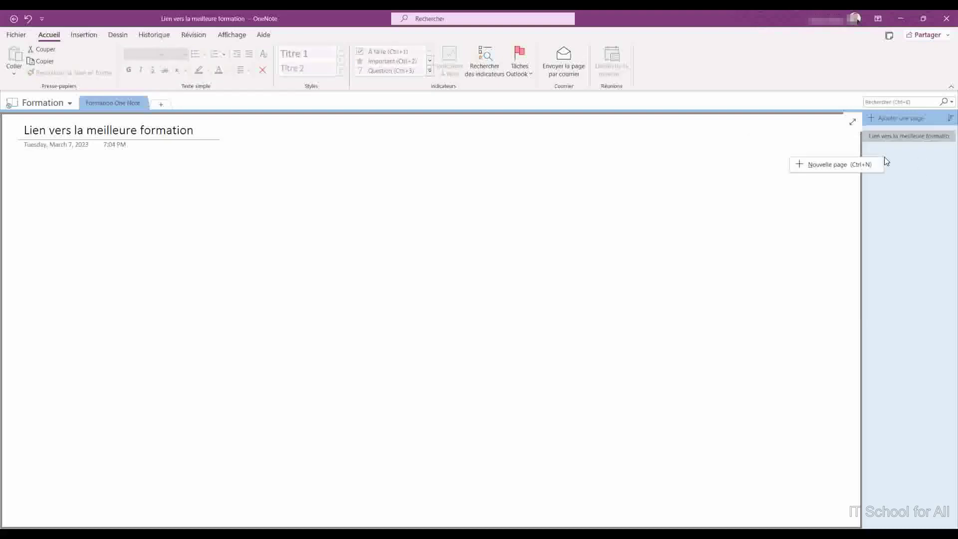
{"action": "left_click", "coordinate": [925, 166]}
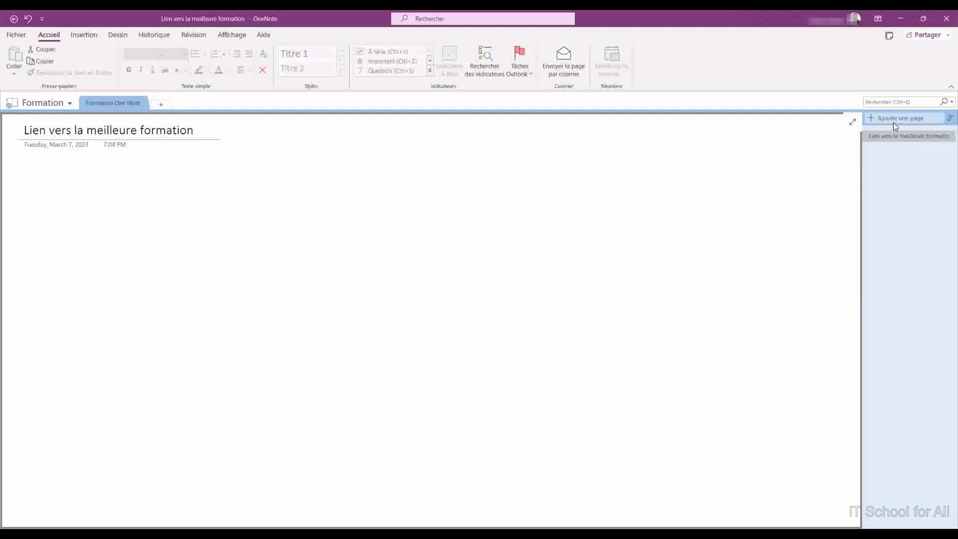
Add a second page to the Formation One Note section and title it "Process pour ajouter une page"
{"action": "left_click", "coordinate": [883, 119]}
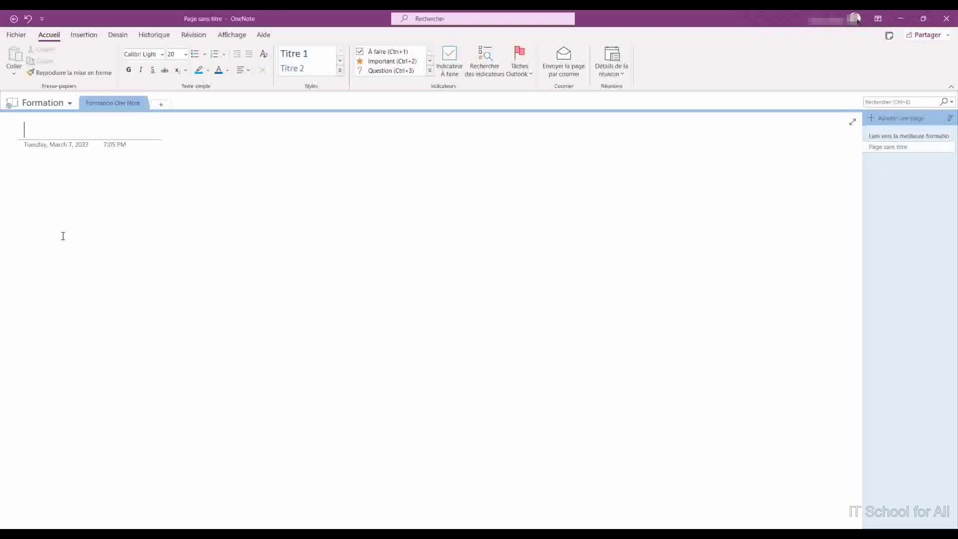
{"action": "type", "text": "Process"}
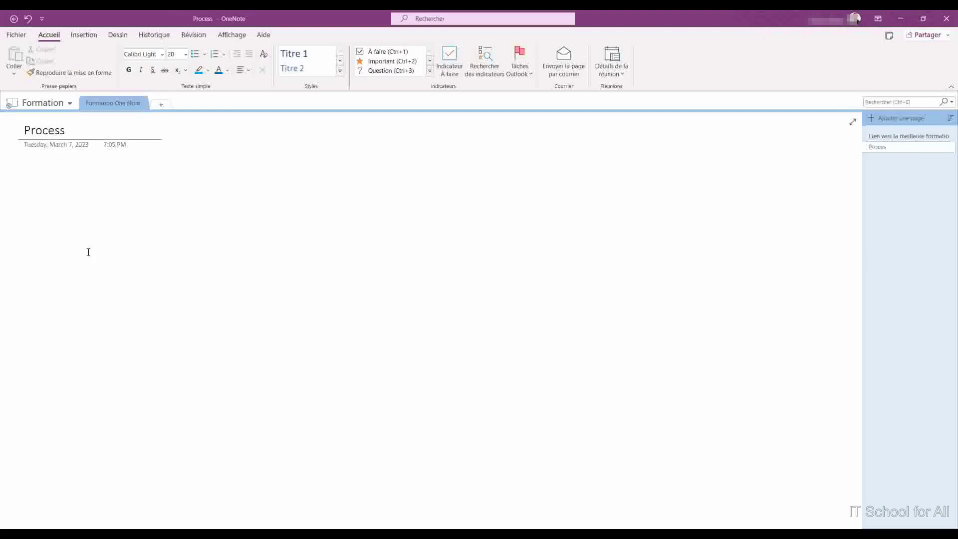
{"action": "type", "text": " pour ajouter une page"}
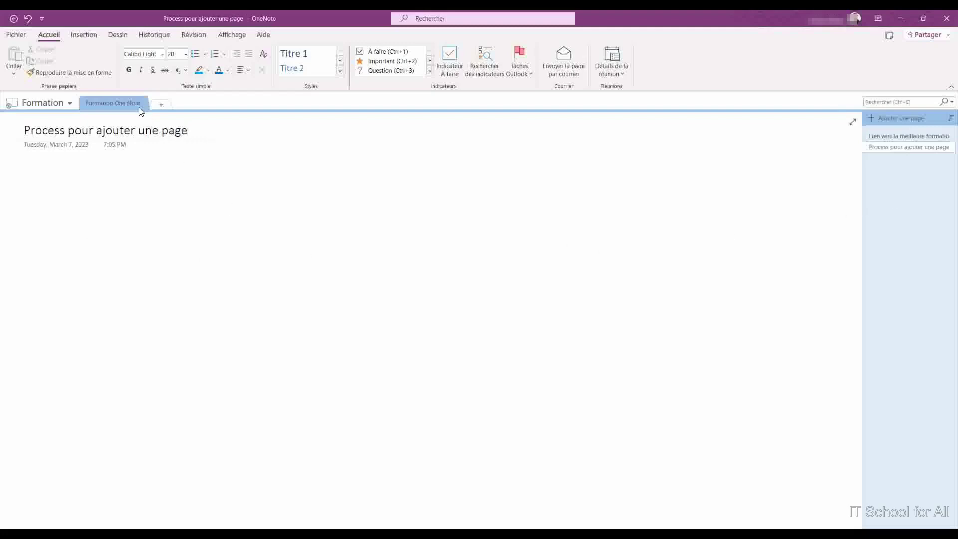
Add a new section named "Formation Outlook" to the Formation notebook
{"action": "left_click", "coordinate": [161, 106]}
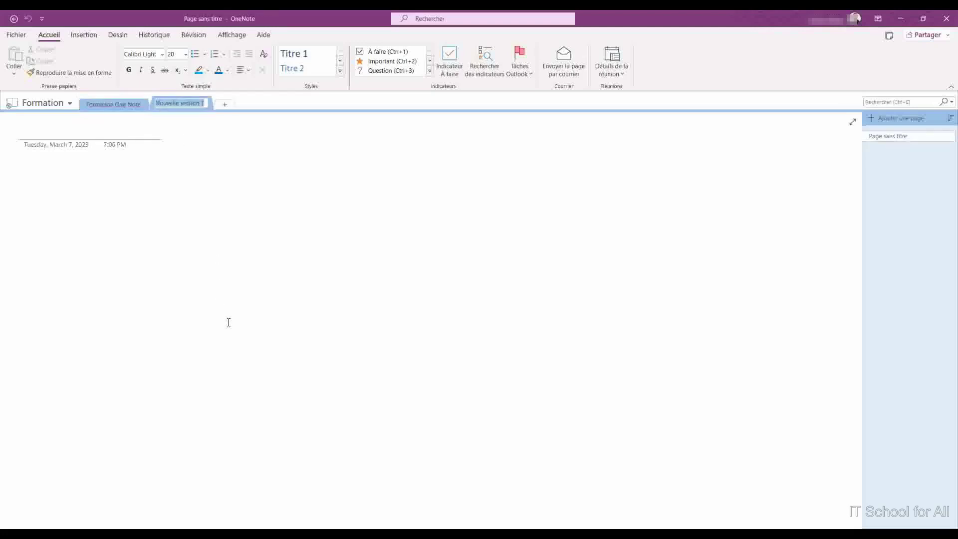
{"action": "type", "text": "Formation Outlook"}
{"action": "key", "text": "Return"}
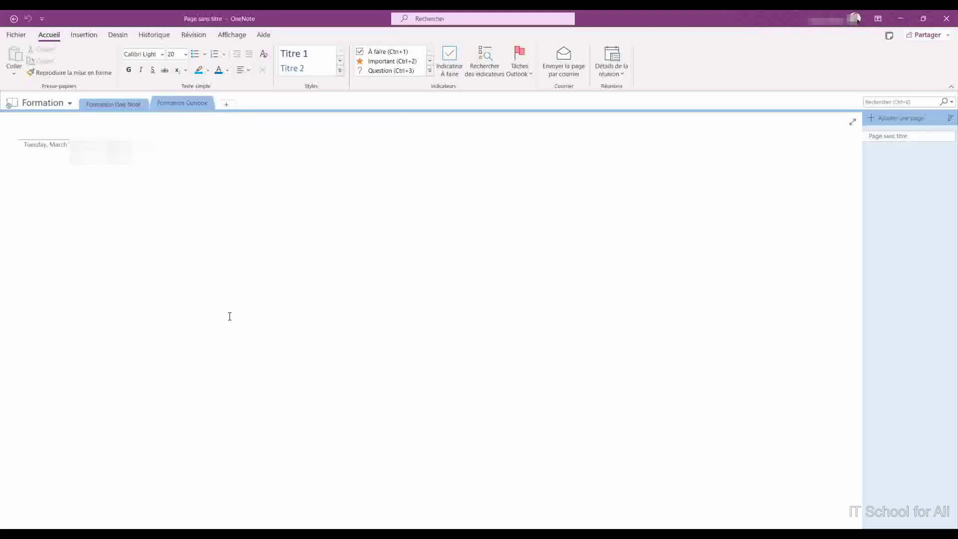
Pin the notebook list so that it stays displayed beside the pages
{"action": "left_click", "coordinate": [69, 104]}
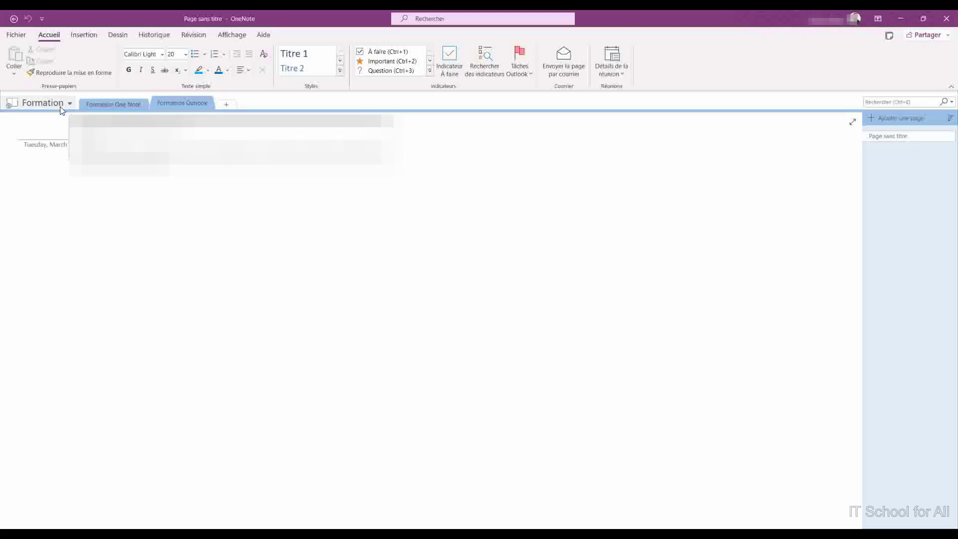
{"action": "left_click", "coordinate": [69, 104]}
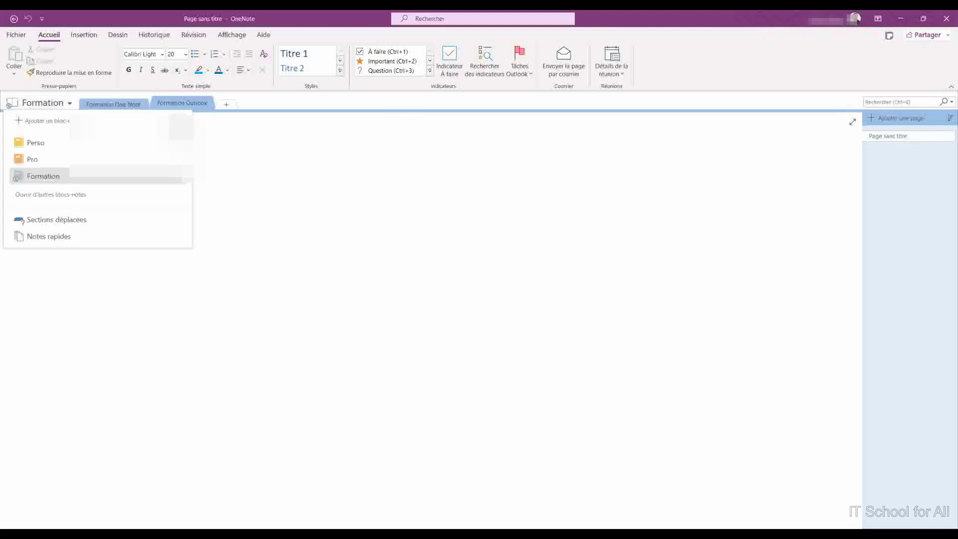
{"action": "left_click", "coordinate": [182, 121]}
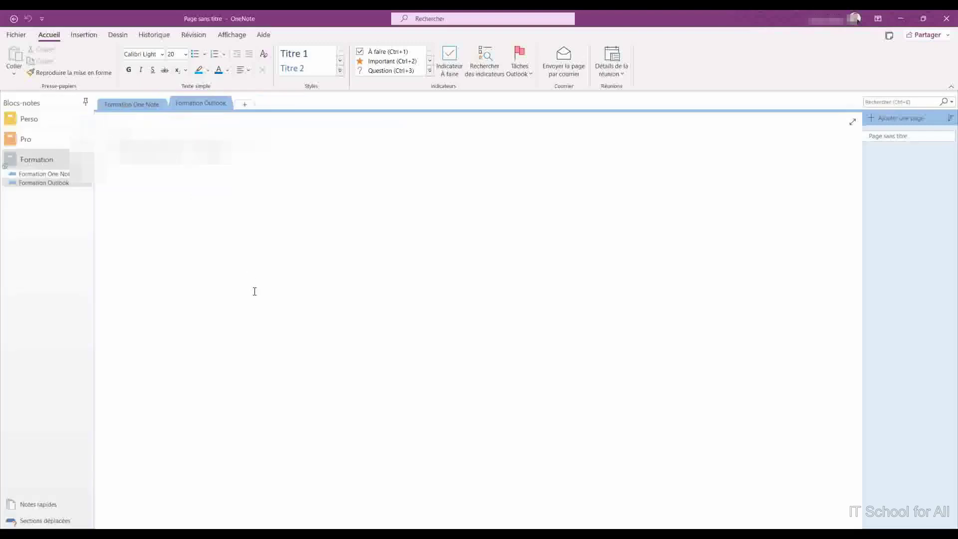
Add another section named "Anglais" to the Formation notebook from the pinned notebook list
{"action": "right_click", "coordinate": [28, 194]}
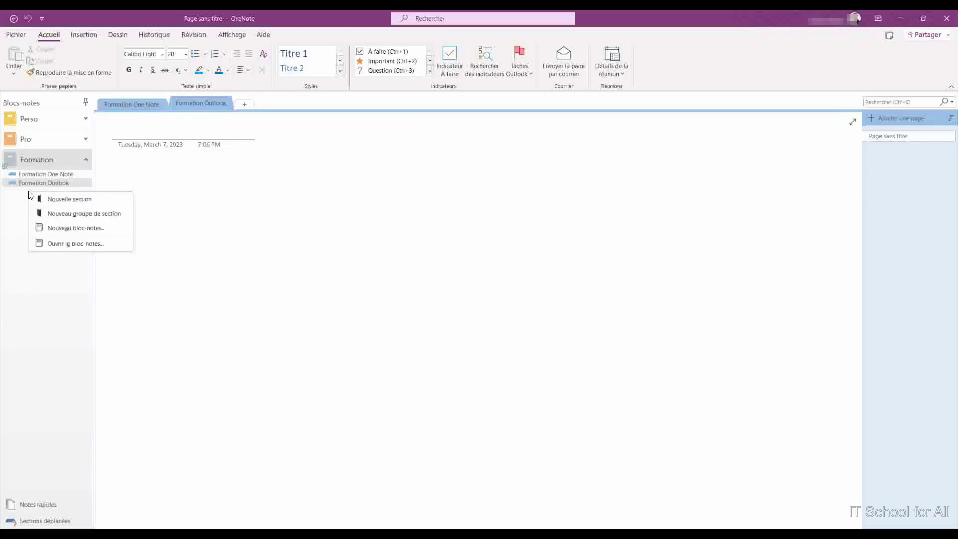
{"action": "left_click", "coordinate": [67, 199]}
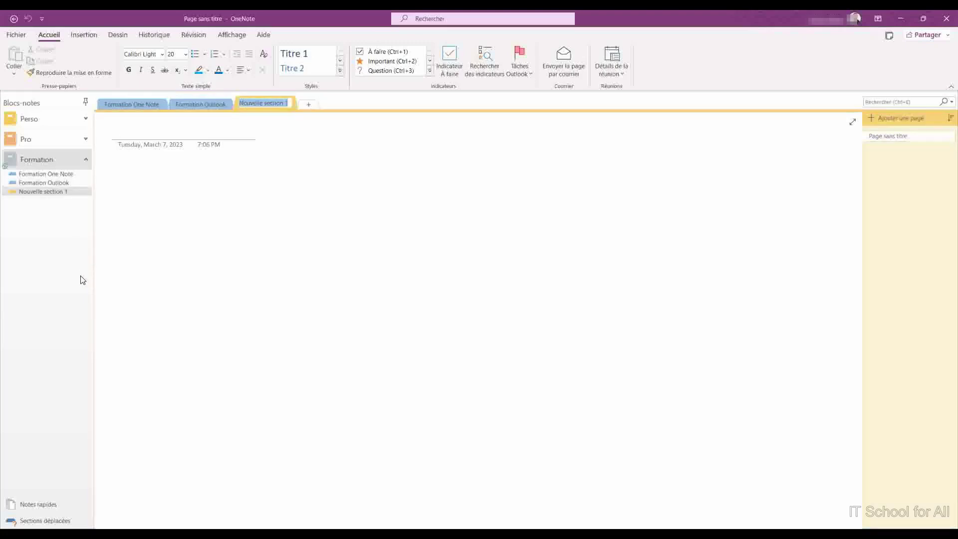
{"action": "type", "text": "Anglais"}
Title the Anglais section's first page "Verbes irréguliers" and add a second page titled "2023"
{"action": "left_click", "coordinate": [212, 139]}
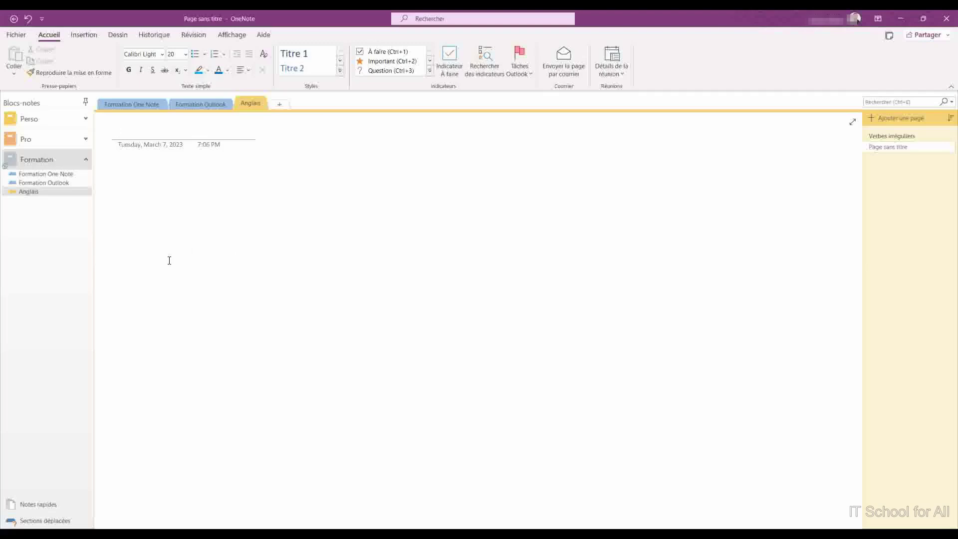
{"action": "type", "text": "2023"}
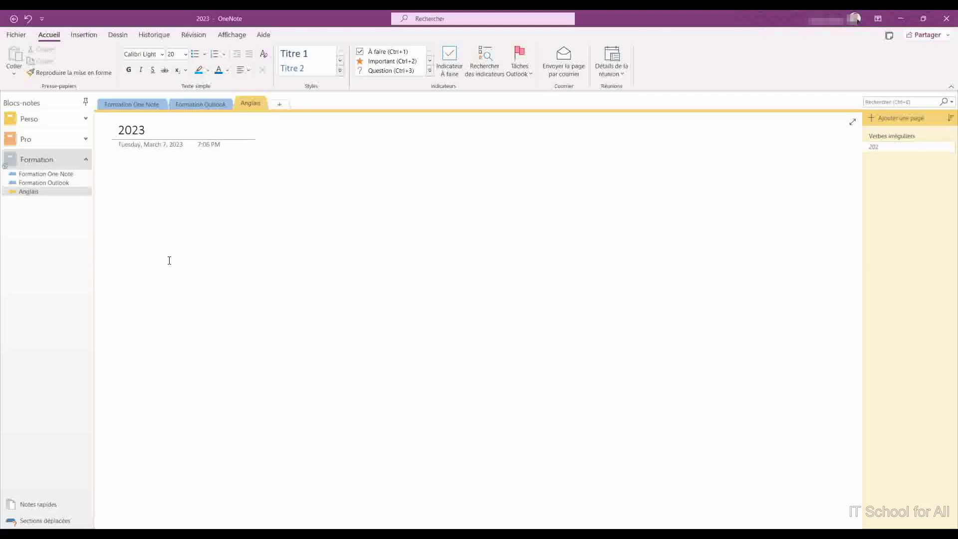
Complete the current page's title as "2023-01 Leçon 1" and add another page titled "2023-02 Leçon 2" to the Anglais section
{"action": "type", "text": "-01 Leçon 1"}
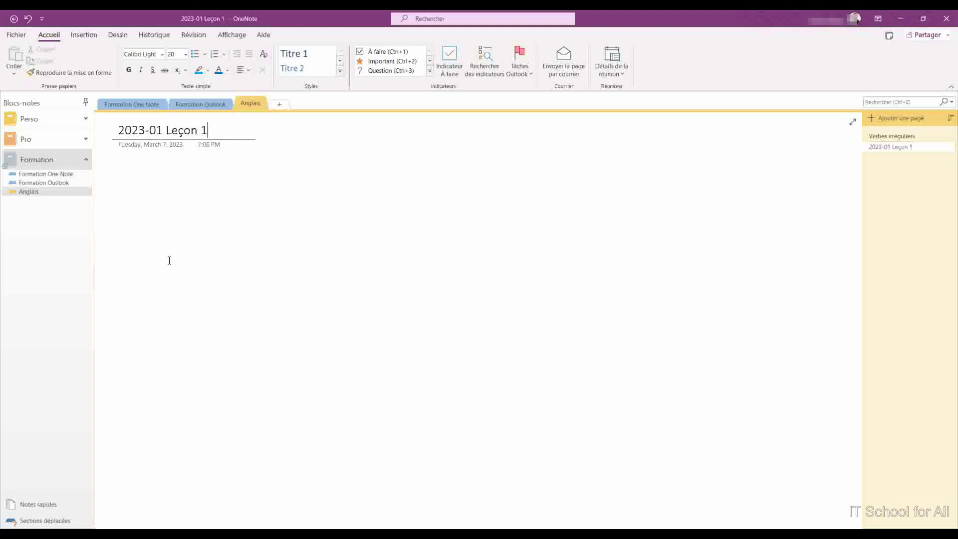
{"action": "left_click", "coordinate": [874, 180]}
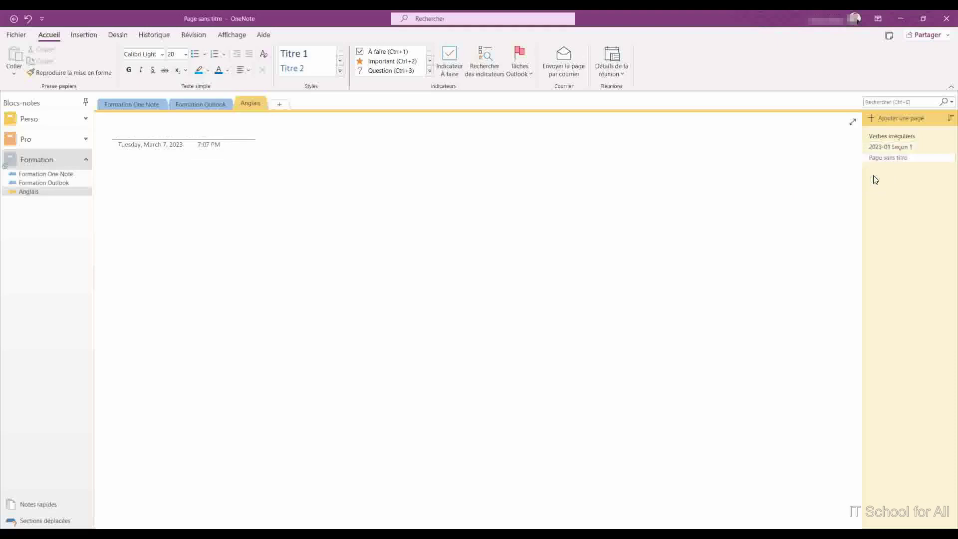
{"action": "type", "text": "2023-02"}
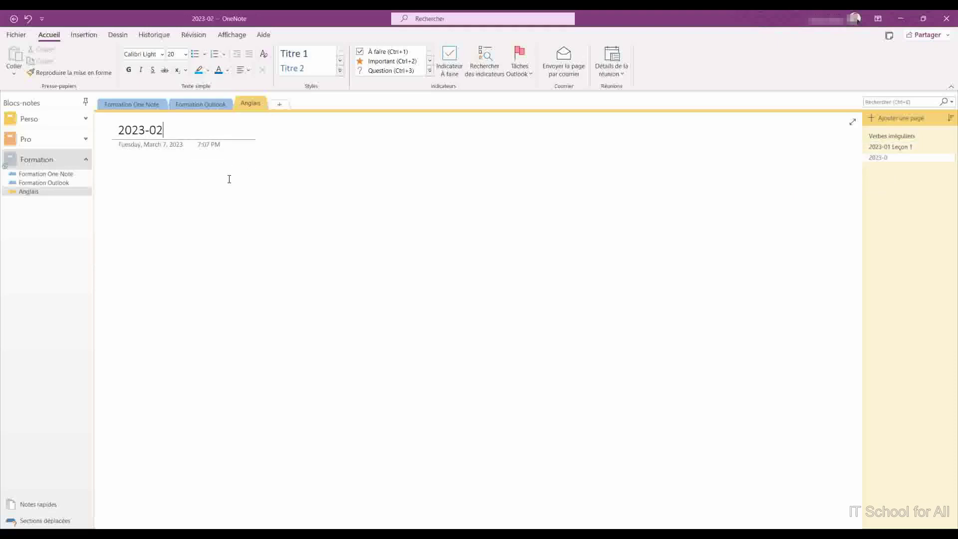
{"action": "type", "text": " Leçon 2"}
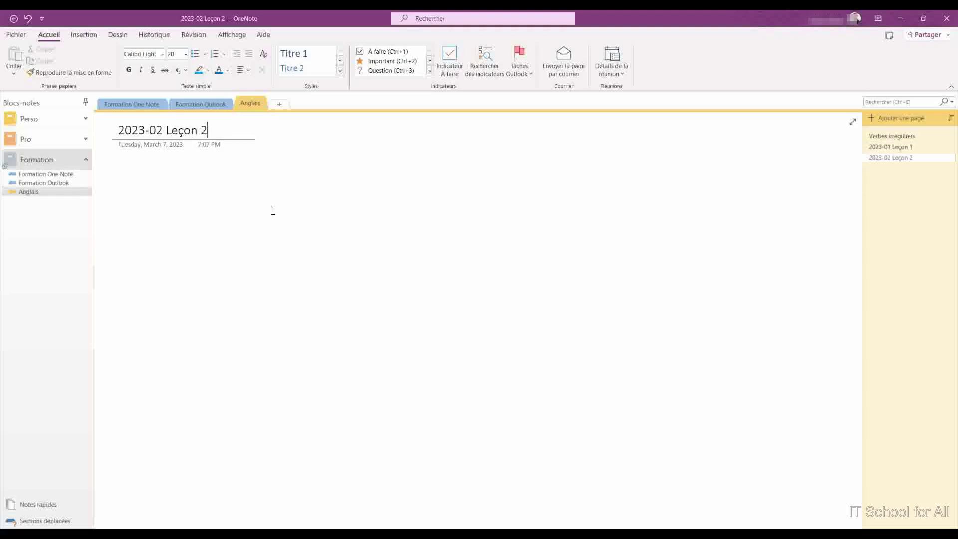
{"action": "key", "text": "Return"}
Add a new section named "Mémoire" to the Formation notebook
{"action": "left_click", "coordinate": [279, 105]}
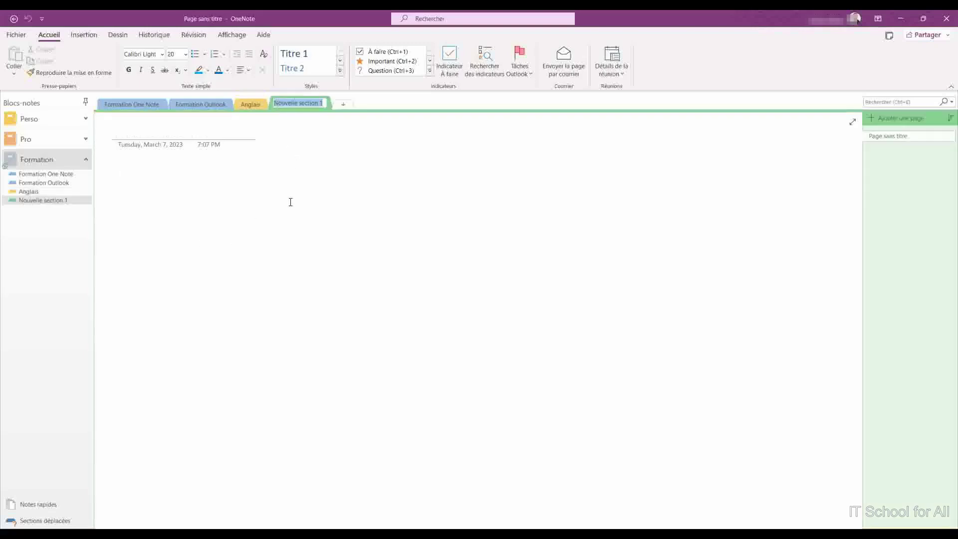
{"action": "type", "text": "Memoire"}
{"action": "key", "text": "Return"}
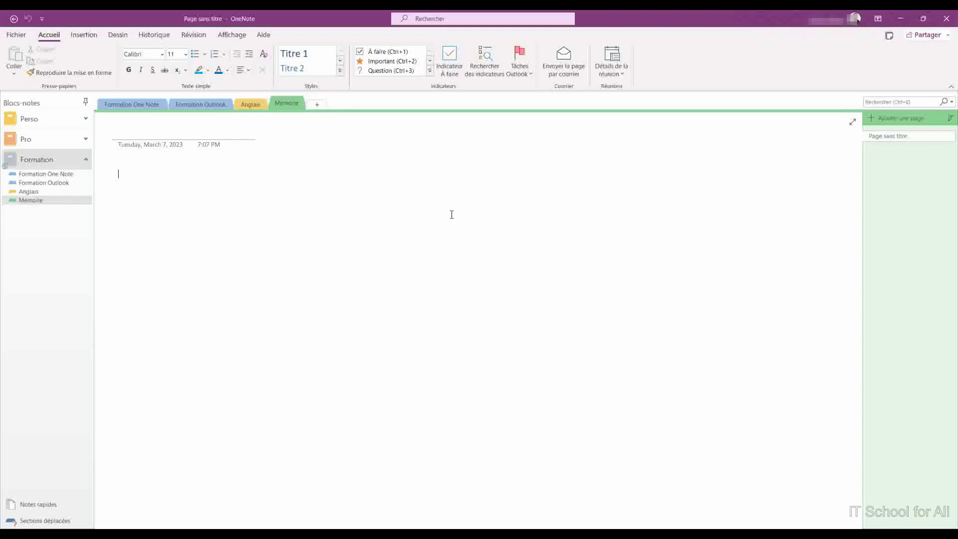
Title the Mémoire section's first page "Source" and add a second page titled "Idées thématiques"
{"action": "right_click", "coordinate": [887, 135]}
{"action": "left_click", "coordinate": [868, 143]}
{"action": "type", "text": "Source"}
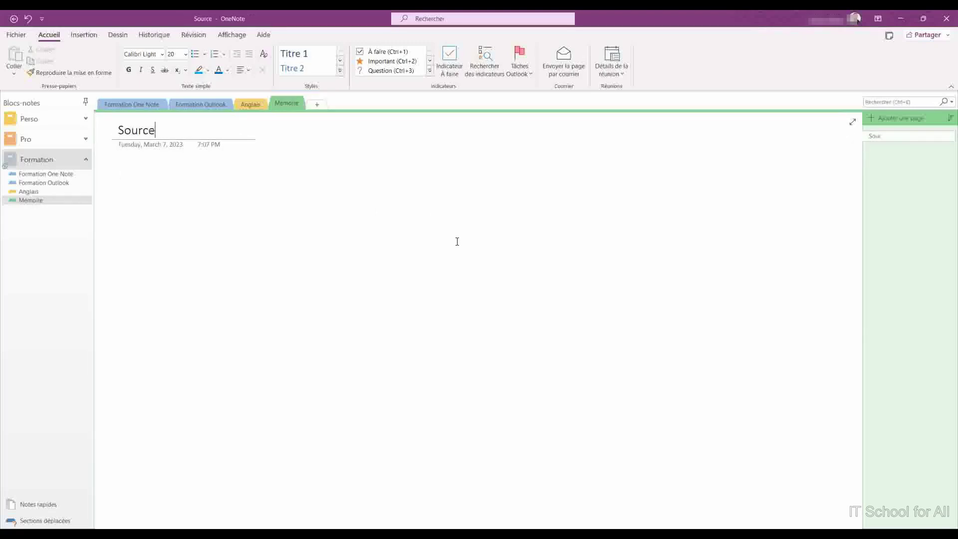
{"action": "left_click", "coordinate": [884, 155]}
{"action": "type", "text": "Idées thé"}
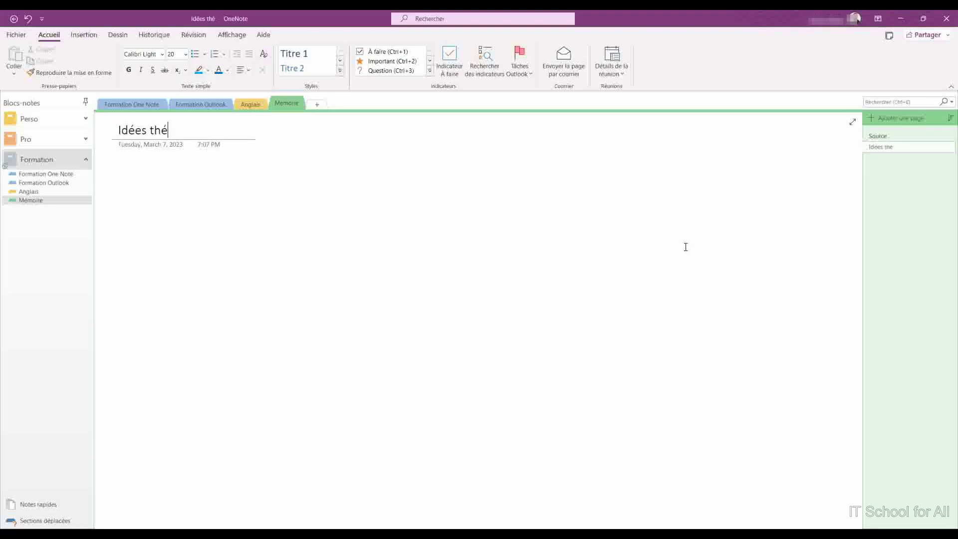
{"action": "type", "text": "matiques"}
{"action": "key", "text": "Return"}
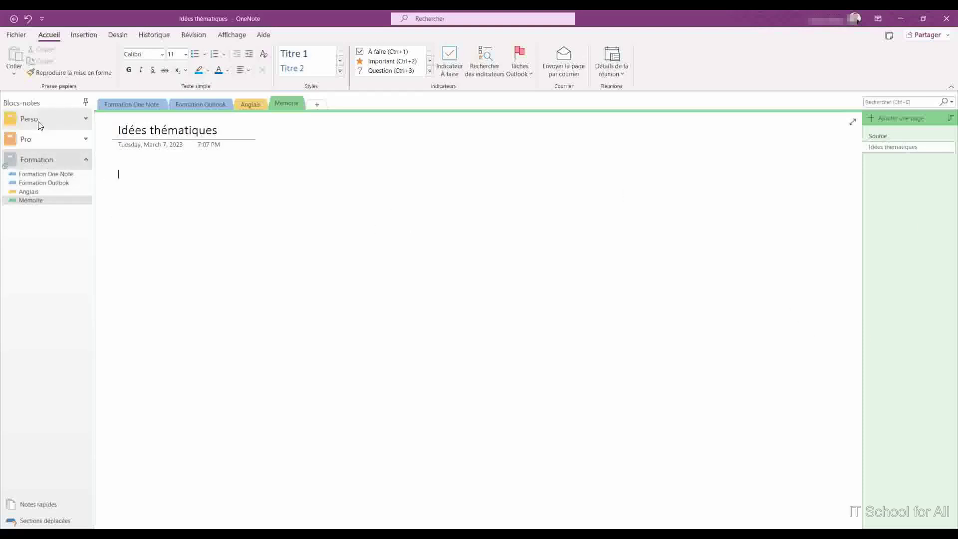
Expand the Perso and Pro notebooks in the notebook list and set the Anglais section's colour to Cyan
{"action": "left_click", "coordinate": [86, 118]}
{"action": "left_click", "coordinate": [86, 173]}
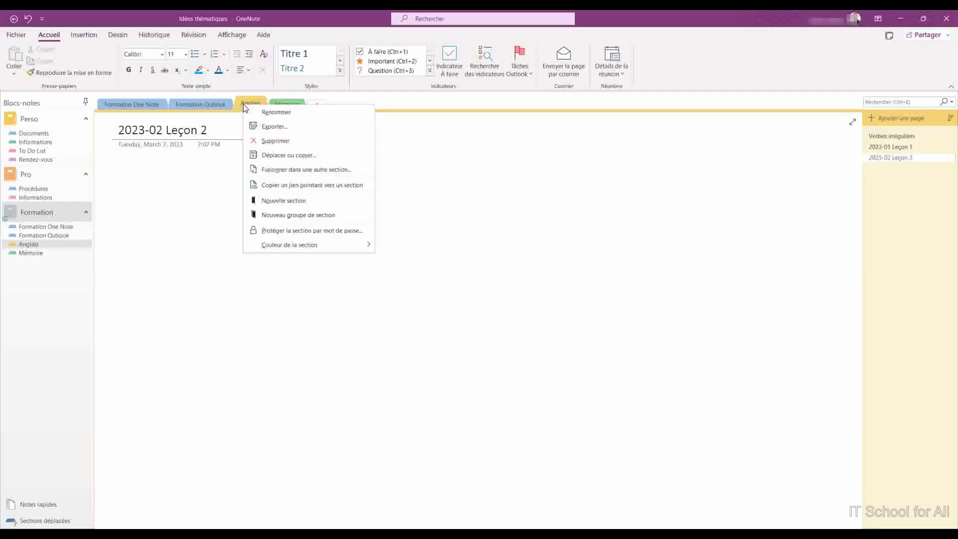
{"action": "mouse_move", "coordinate": [297, 253]}
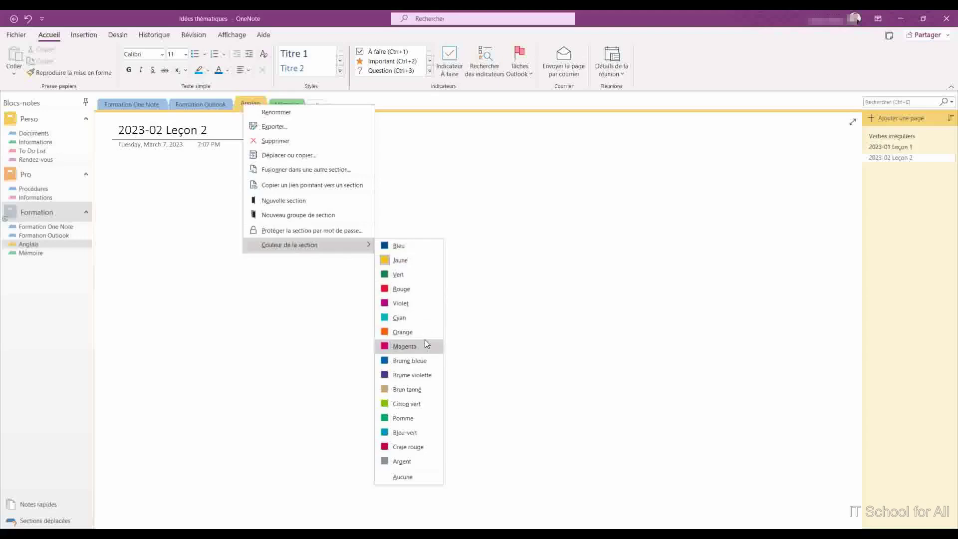
{"action": "left_click", "coordinate": [419, 318]}
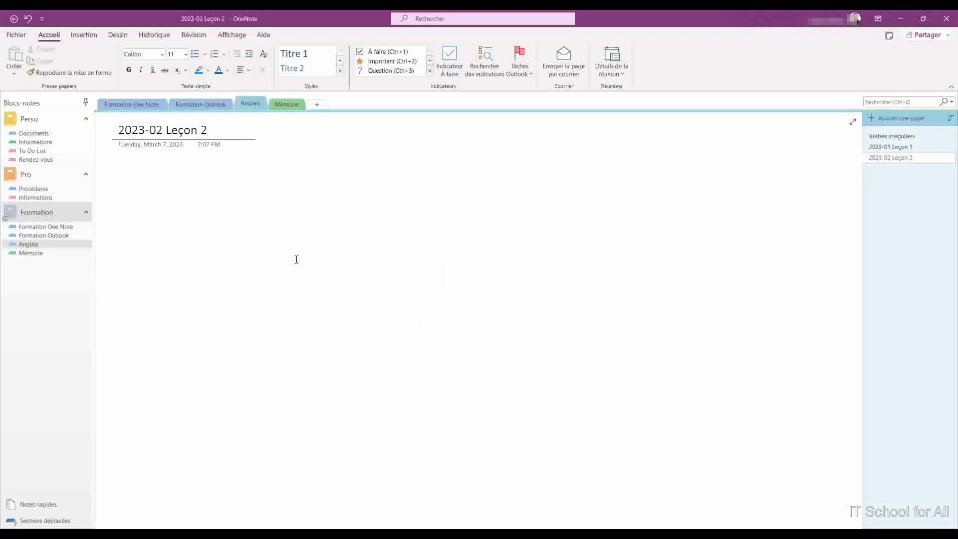
Set the colour of the Formation One Note section to Violet
{"action": "right_click", "coordinate": [122, 102]}
{"action": "mouse_move", "coordinate": [182, 244]}
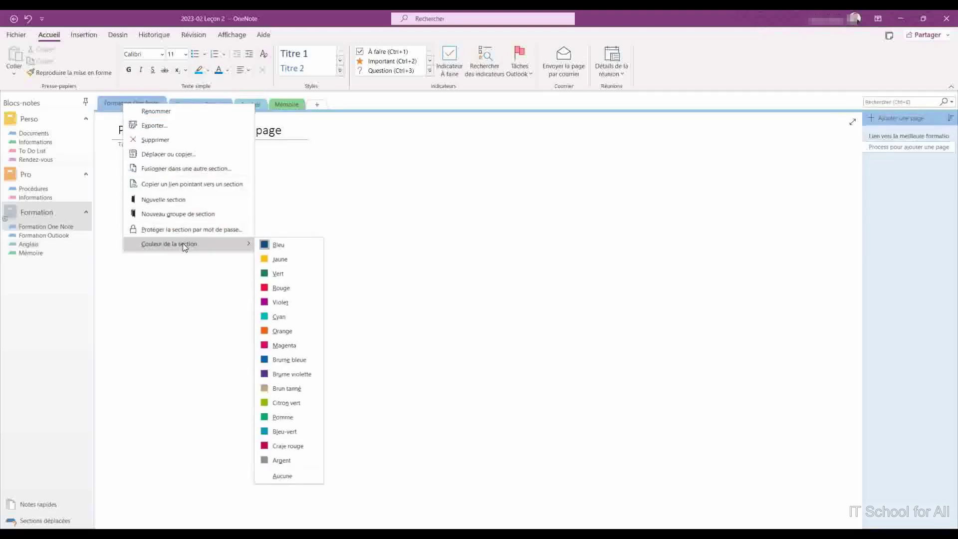
{"action": "left_click", "coordinate": [290, 304]}
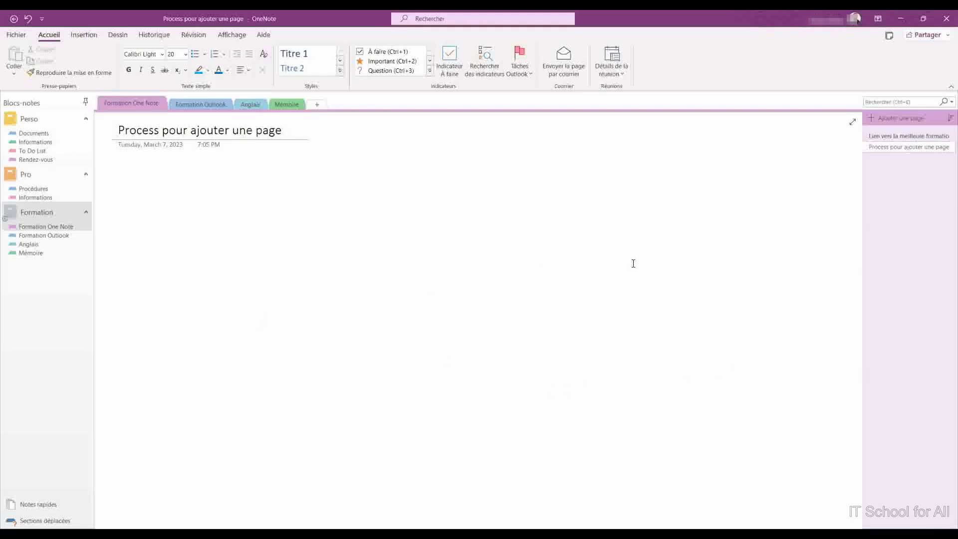
Apply a pink page colour to the "Process pour ajouter une page" page and replace it with light green
{"action": "left_click", "coordinate": [255, 219]}
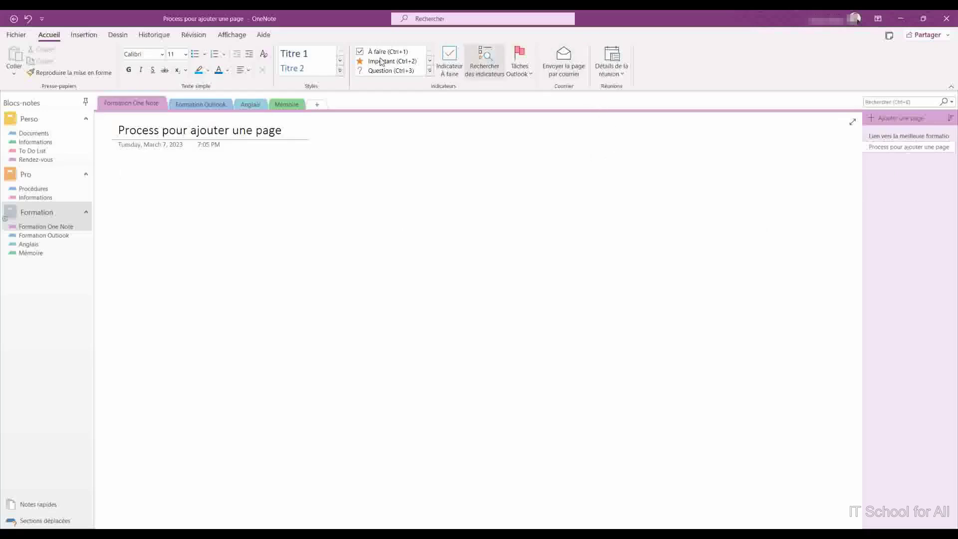
{"action": "left_click", "coordinate": [222, 36]}
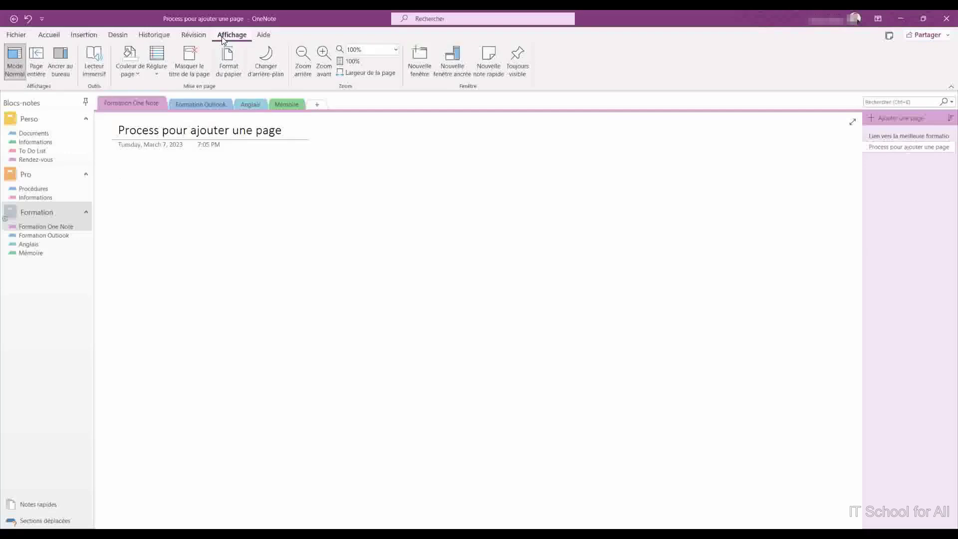
{"action": "left_click", "coordinate": [138, 74]}
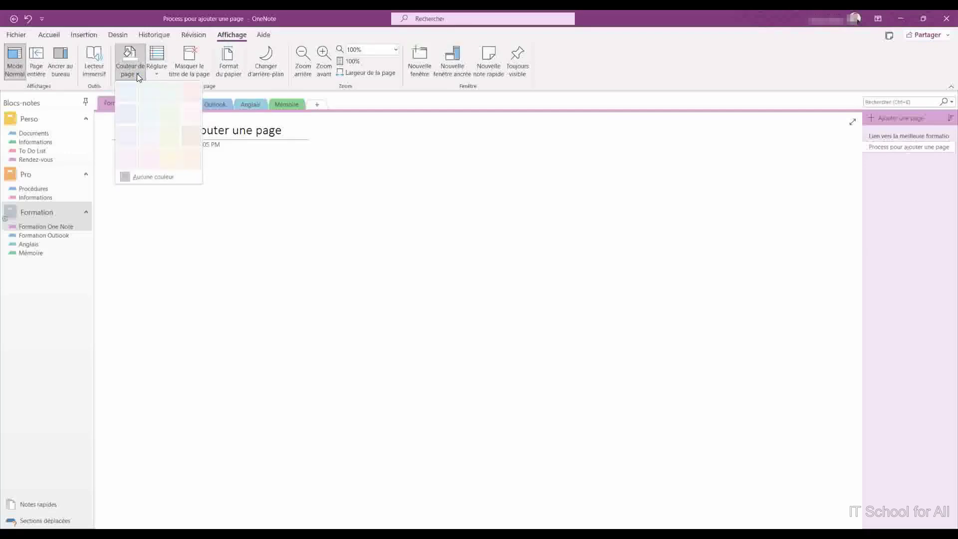
{"action": "left_click", "coordinate": [154, 158]}
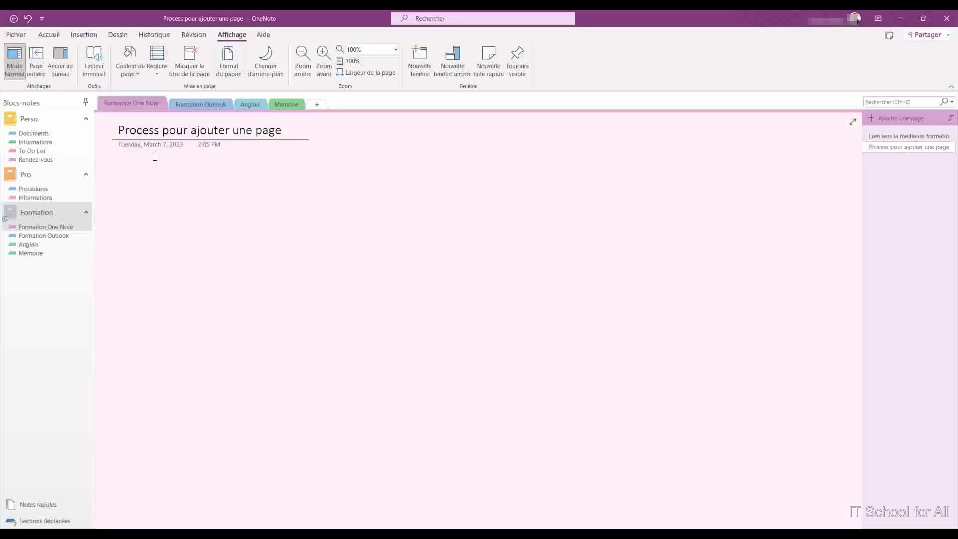
{"action": "left_click", "coordinate": [135, 75]}
{"action": "left_click", "coordinate": [175, 116]}
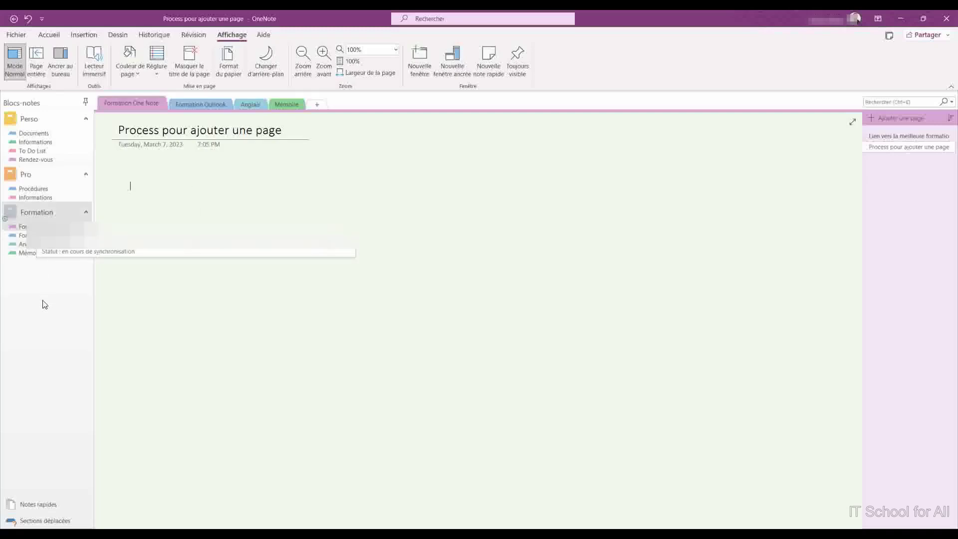
Change the Formation notebook's colour to green in its notebook properties
{"action": "right_click", "coordinate": [30, 216]}
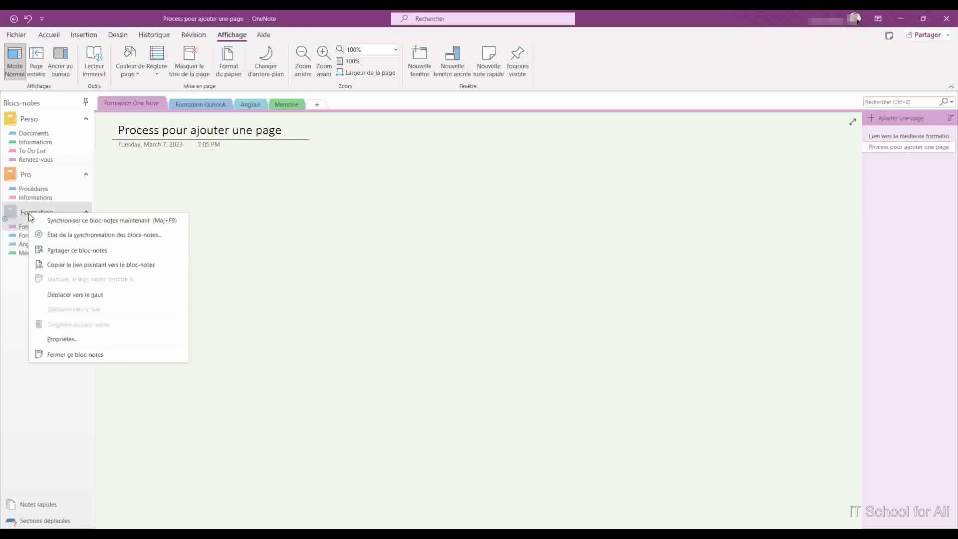
{"action": "left_click", "coordinate": [73, 345]}
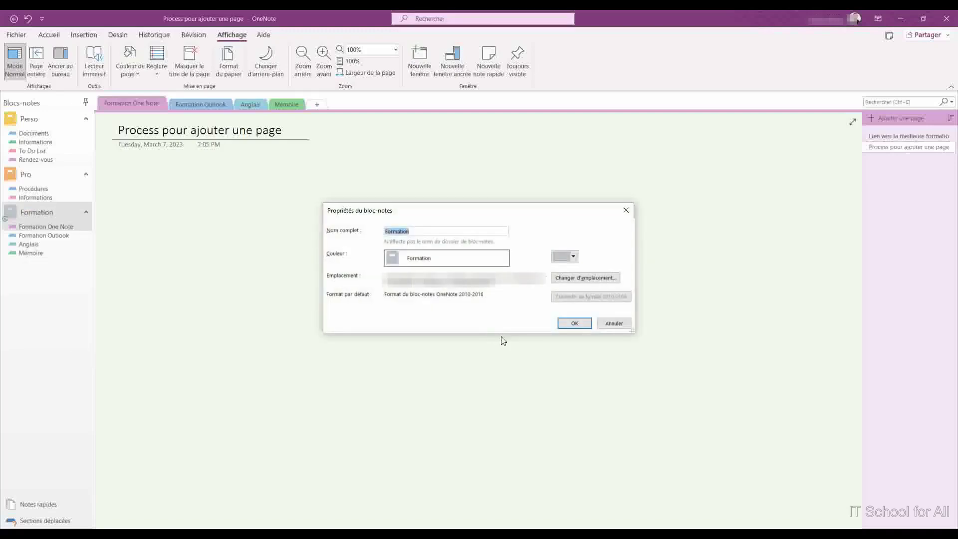
{"action": "left_click", "coordinate": [573, 257]}
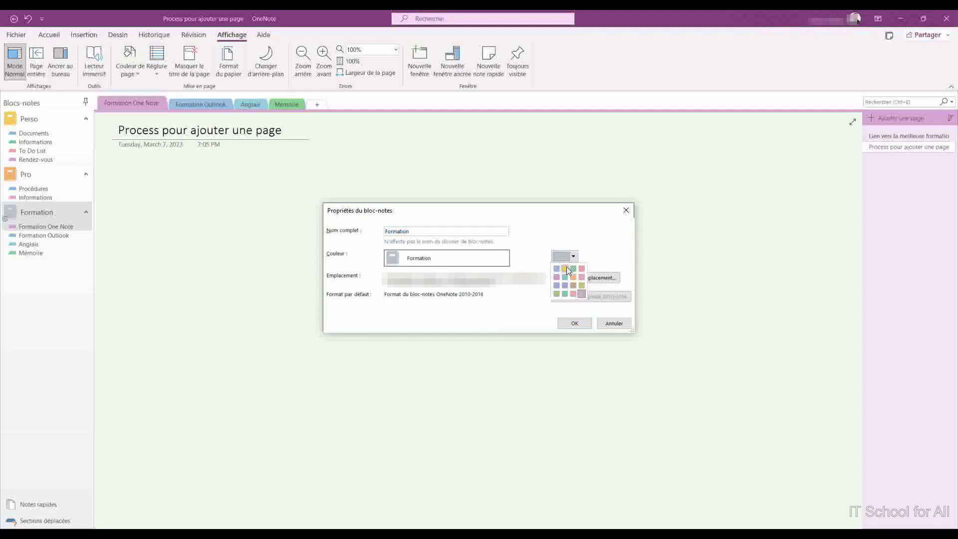
{"action": "left_click", "coordinate": [556, 294]}
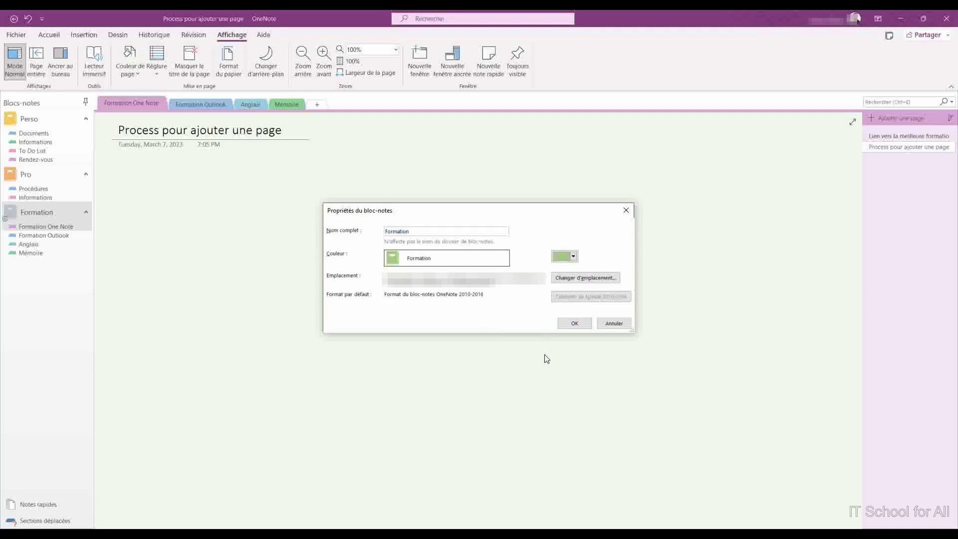
{"action": "left_click", "coordinate": [575, 323]}
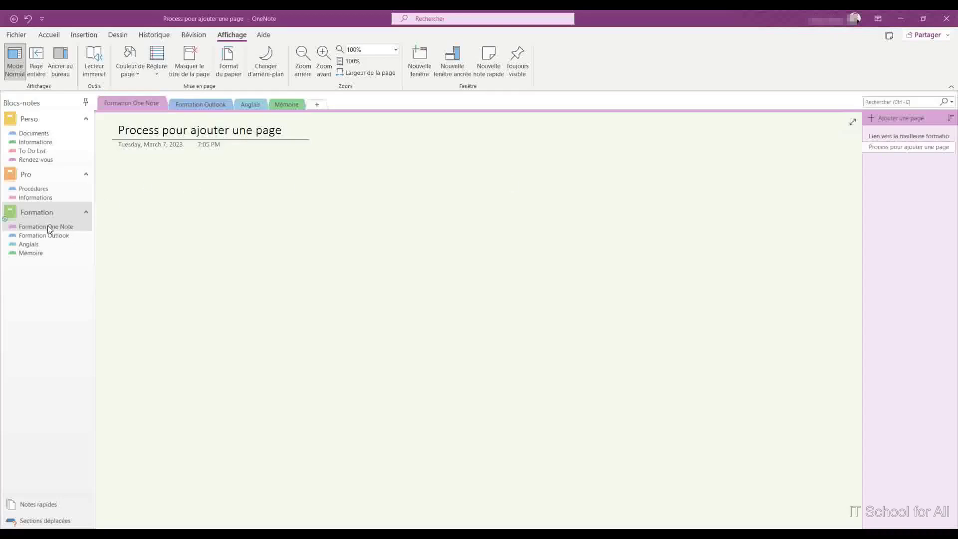
Move the Formation notebook above the Perso notebook so that it comes first in the notebook list
{"action": "left_click", "coordinate": [64, 302]}
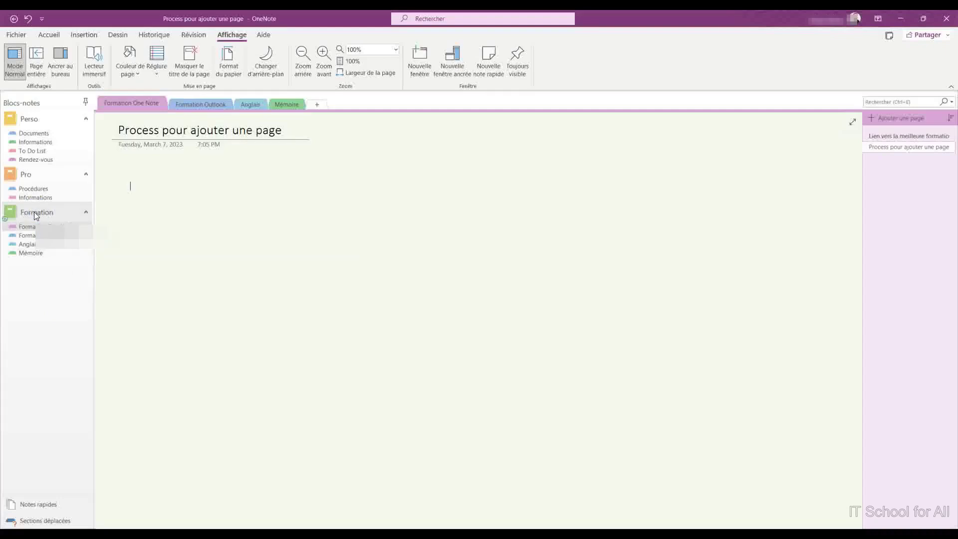
{"action": "left_click_drag", "start_coordinate": [37, 114], "coordinate": [37, 107]}
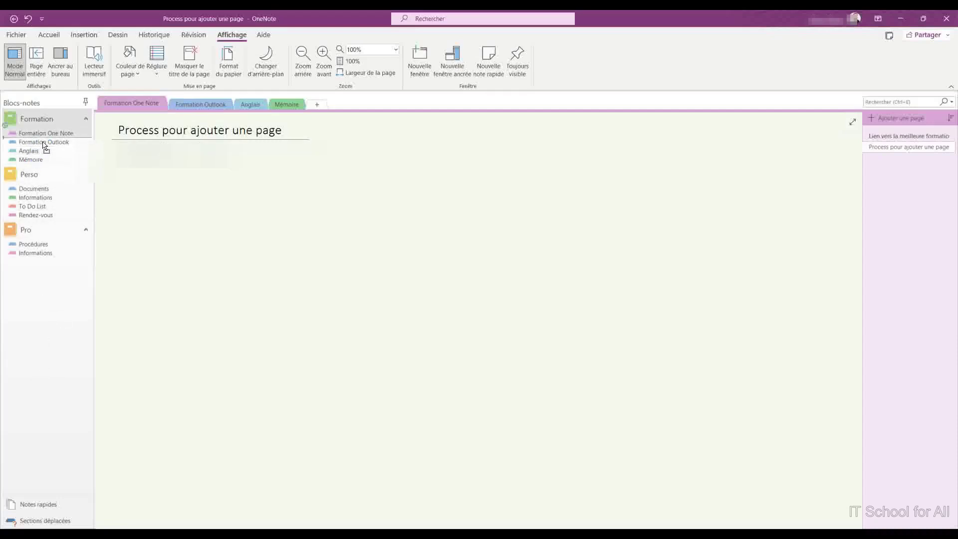
Move the Anglais section ahead of Formation One Note, and the "Process pour ajouter une page" page above "Lien vers la meilleure formation"
{"action": "left_click_drag", "start_coordinate": [44, 135], "coordinate": [43, 134]}
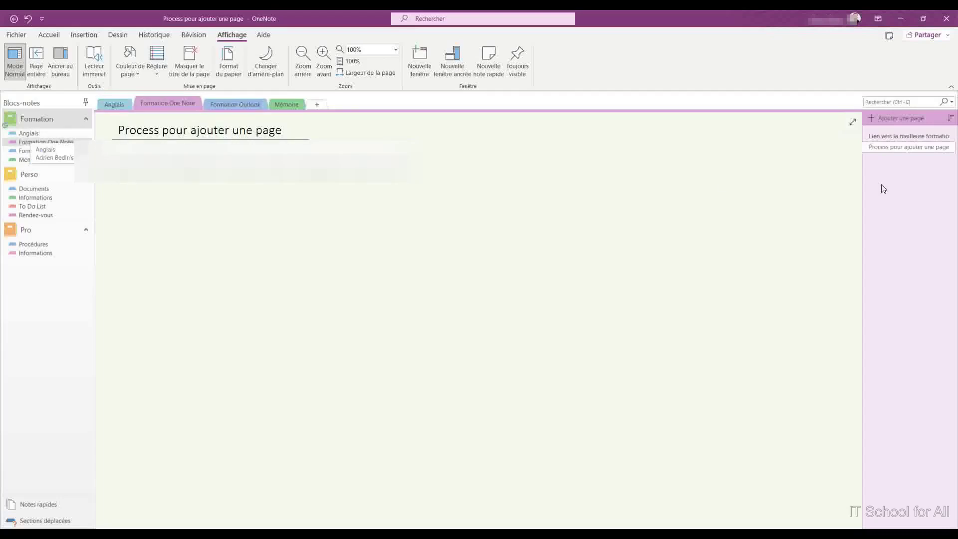
{"action": "left_click_drag", "start_coordinate": [909, 148], "coordinate": [905, 133]}
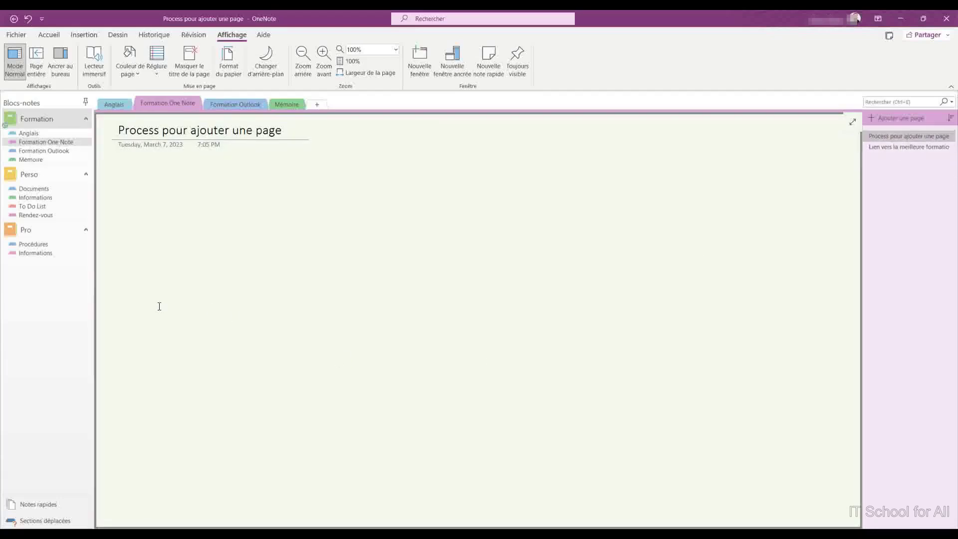
Move the "Lien vers la meilleure formation" page to the Perso notebook's Documents section and open that section
{"action": "left_click", "coordinate": [903, 148]}
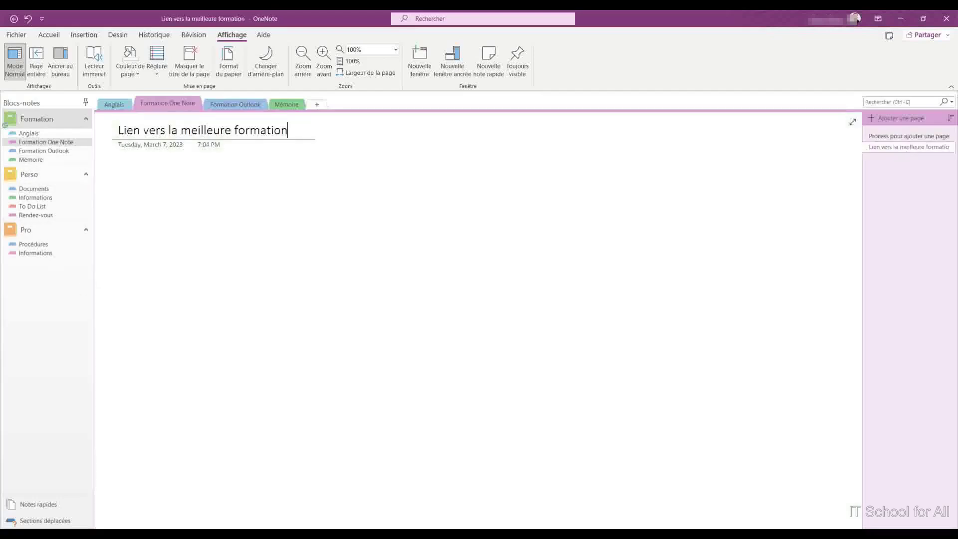
{"action": "left_click", "coordinate": [879, 148]}
{"action": "right_click", "coordinate": [878, 148]}
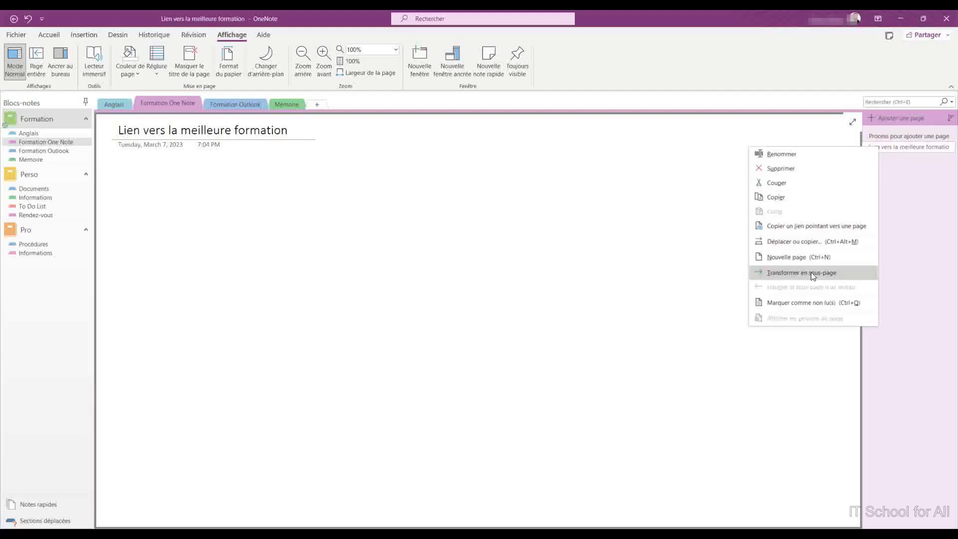
{"action": "left_click", "coordinate": [818, 244]}
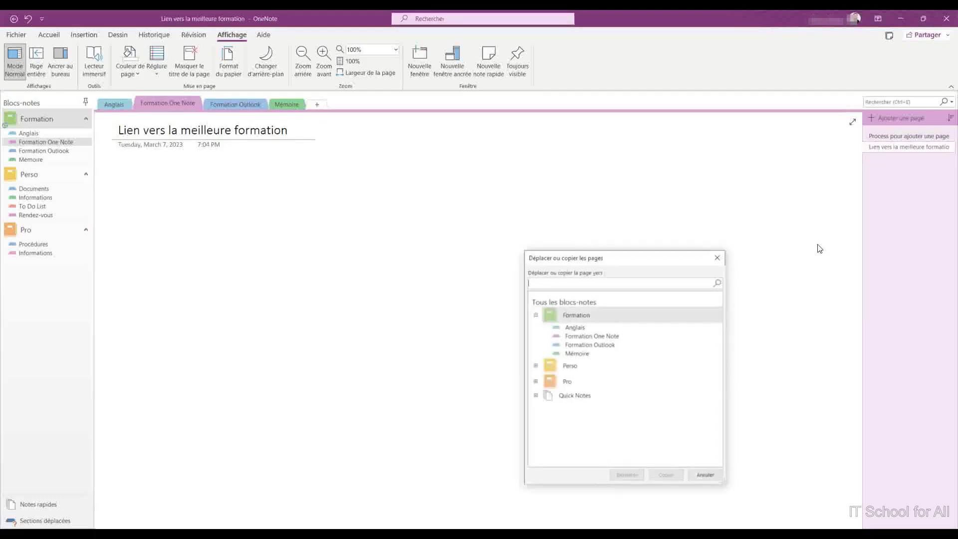
{"action": "left_click", "coordinate": [535, 365]}
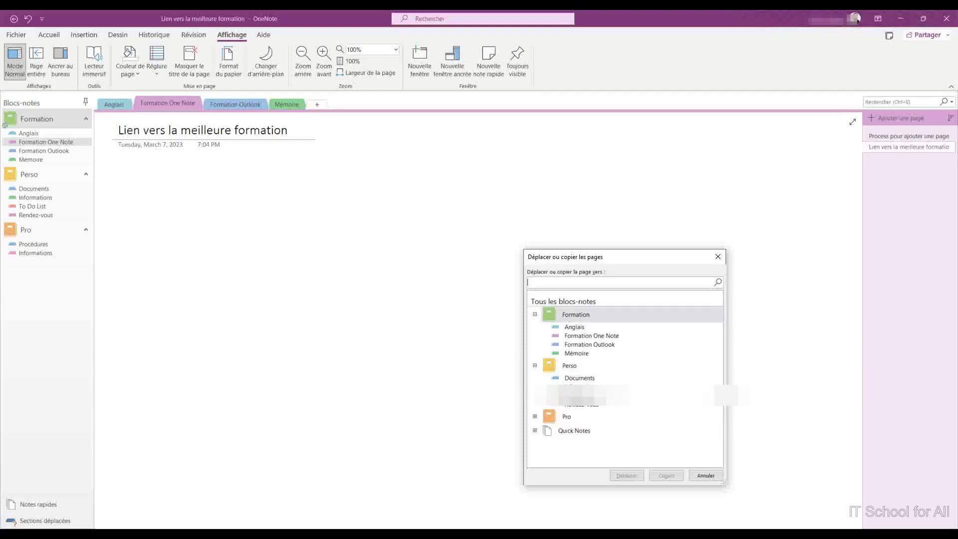
{"action": "left_click", "coordinate": [579, 378]}
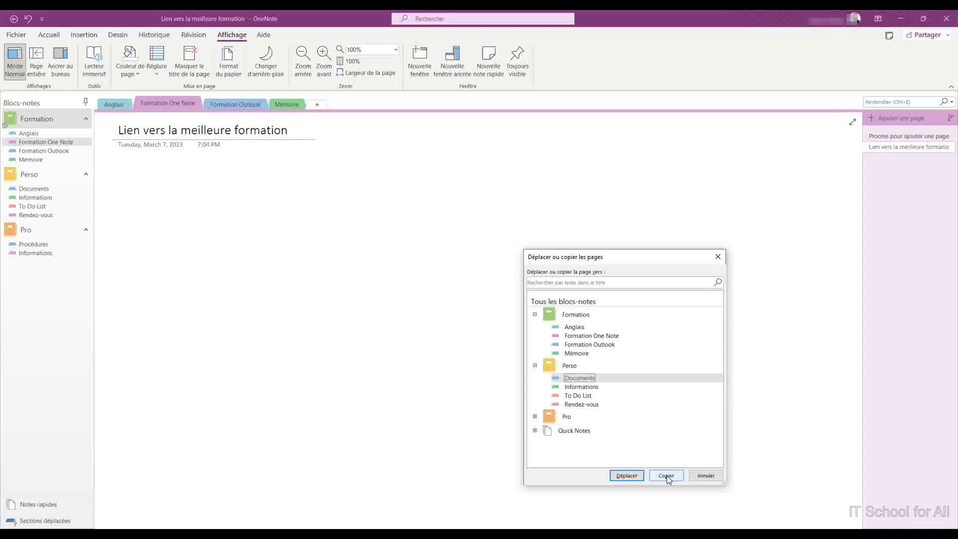
{"action": "left_click", "coordinate": [625, 478]}
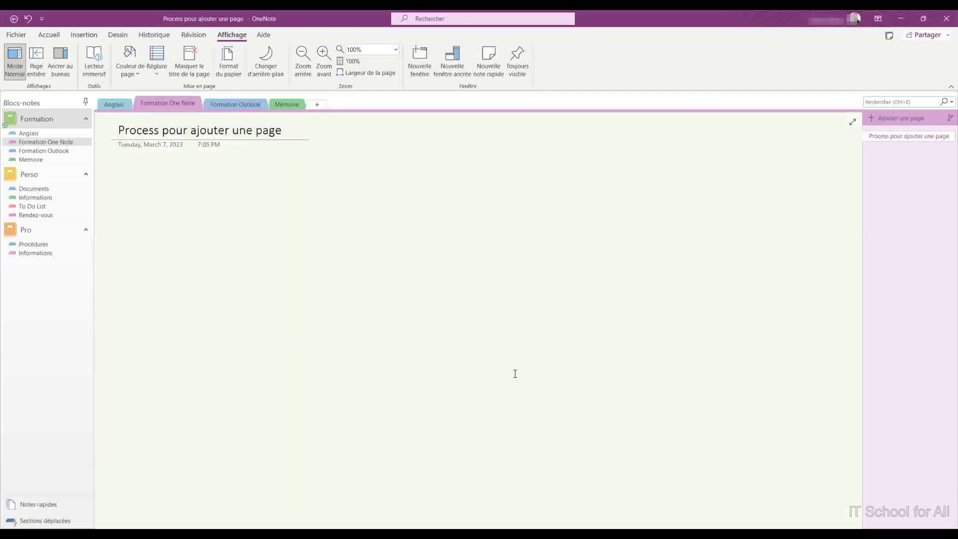
{"action": "left_click", "coordinate": [22, 197]}
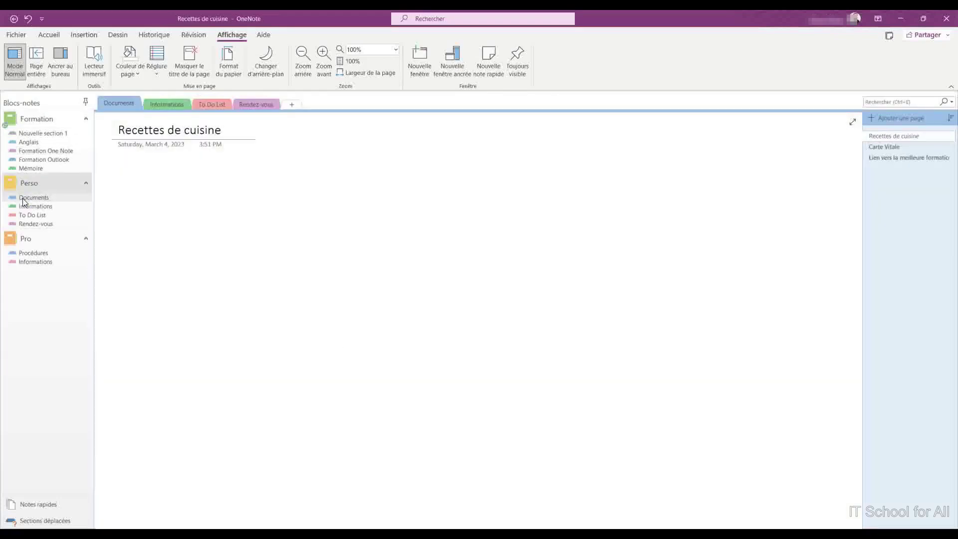
Move the Perso notebook's Informations section into the Formation notebook, and return it to Perso below Rendez-vous
{"action": "left_click", "coordinate": [918, 158]}
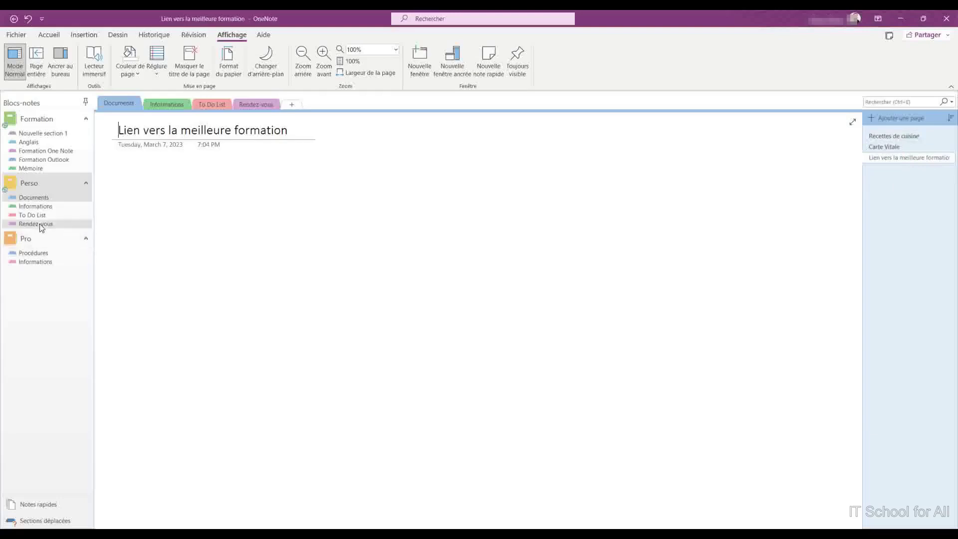
{"action": "right_click", "coordinate": [36, 208]}
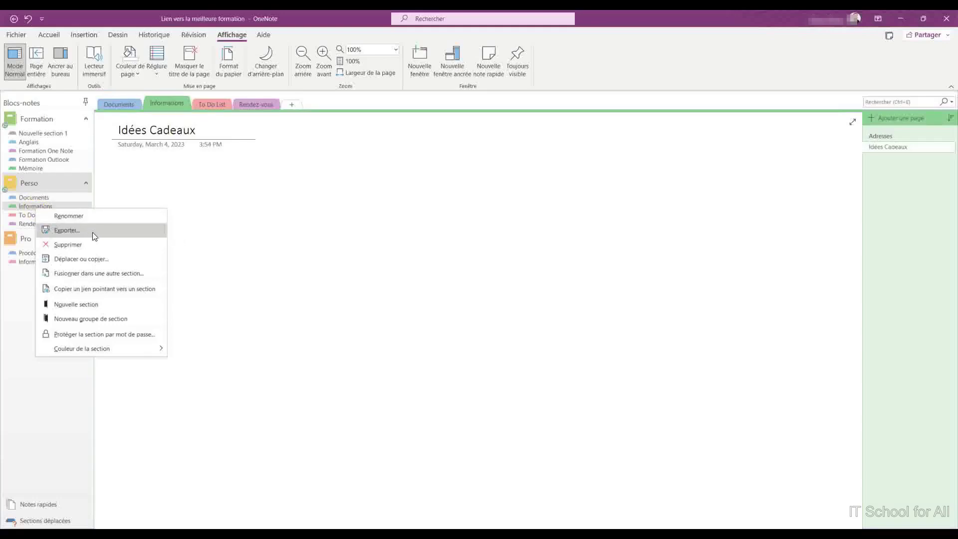
{"action": "left_click", "coordinate": [112, 264]}
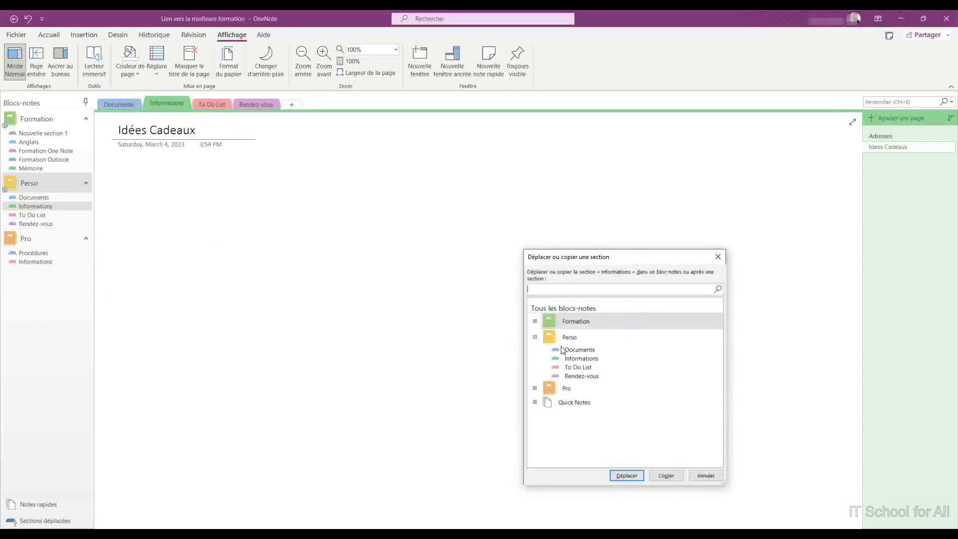
{"action": "left_click", "coordinate": [534, 321]}
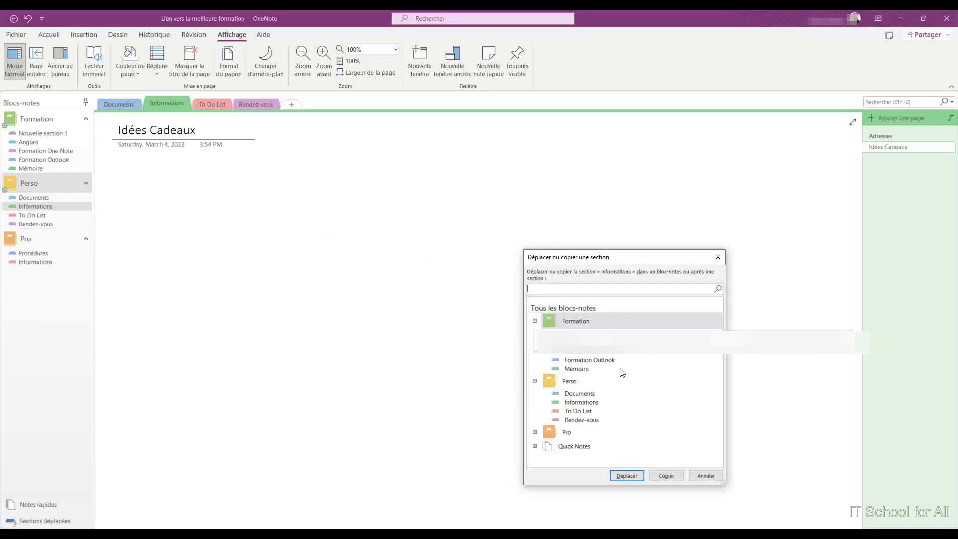
{"action": "left_click", "coordinate": [577, 321]}
{"action": "left_click", "coordinate": [626, 476]}
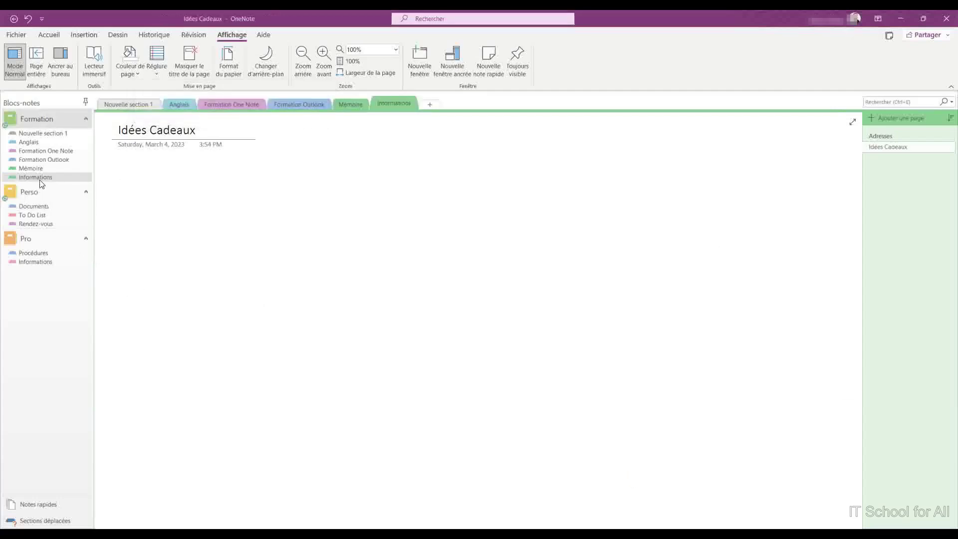
{"action": "left_click_drag", "start_coordinate": [41, 182], "coordinate": [40, 229]}
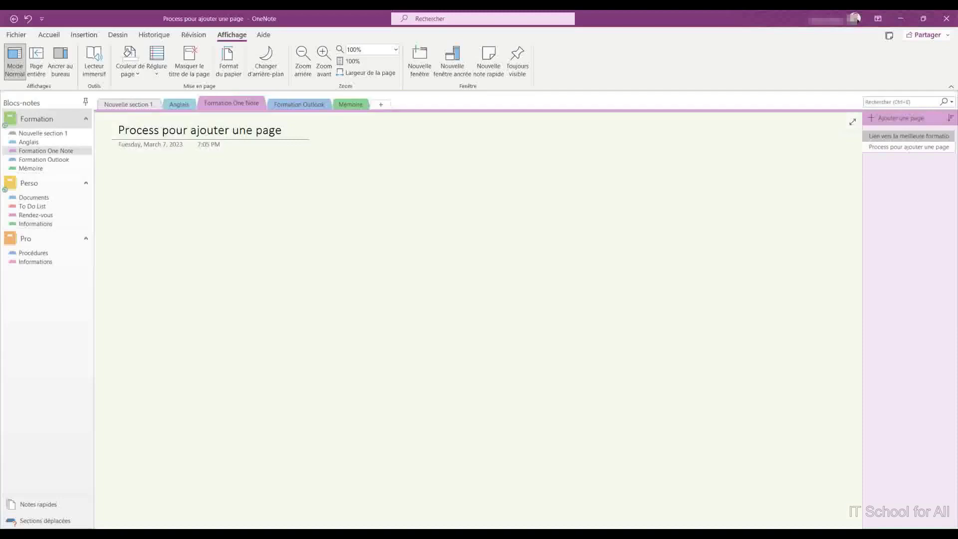
View the pages of the Anglais and Rendez-vous sections and the scopes available for the notebook search
{"action": "left_click", "coordinate": [34, 142]}
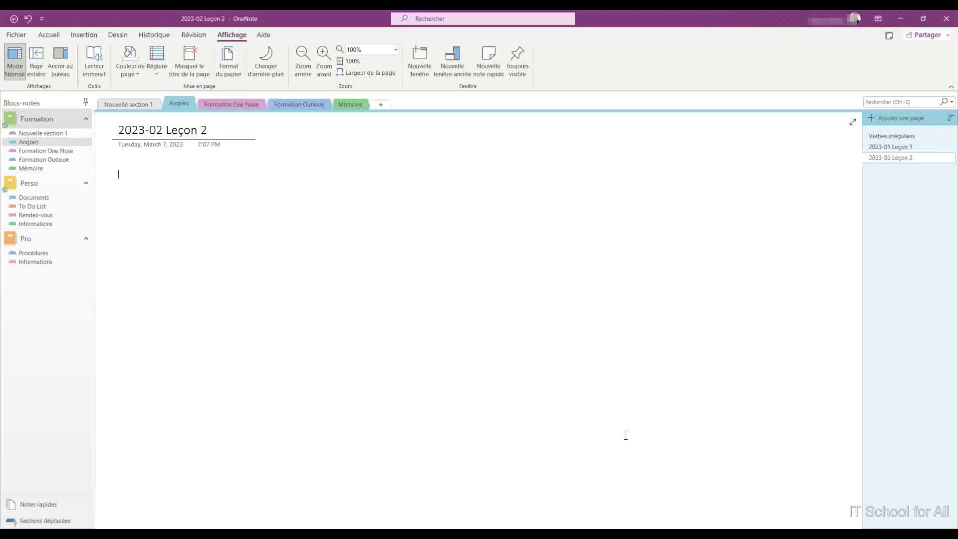
{"action": "left_click", "coordinate": [55, 215]}
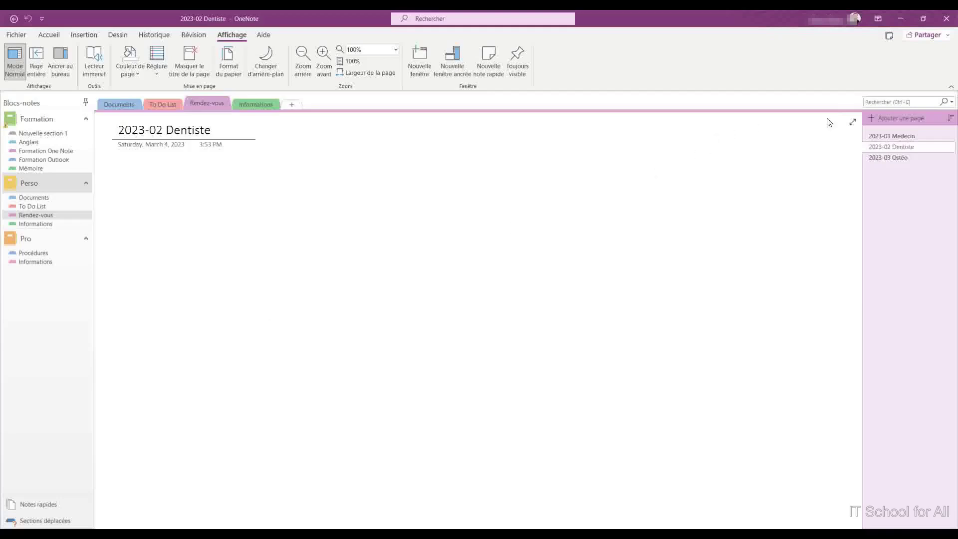
{"action": "left_click", "coordinate": [950, 103]}
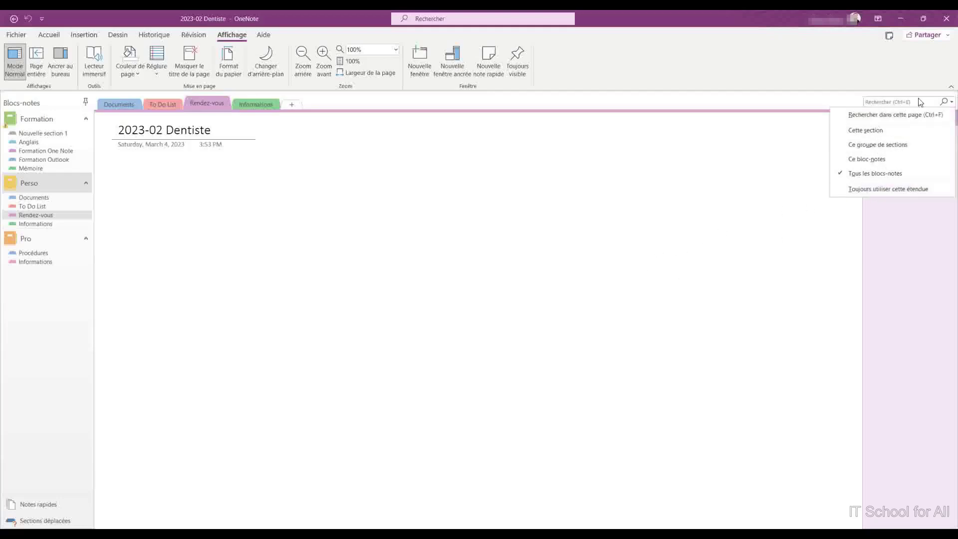
{"action": "left_click", "coordinate": [549, 291]}
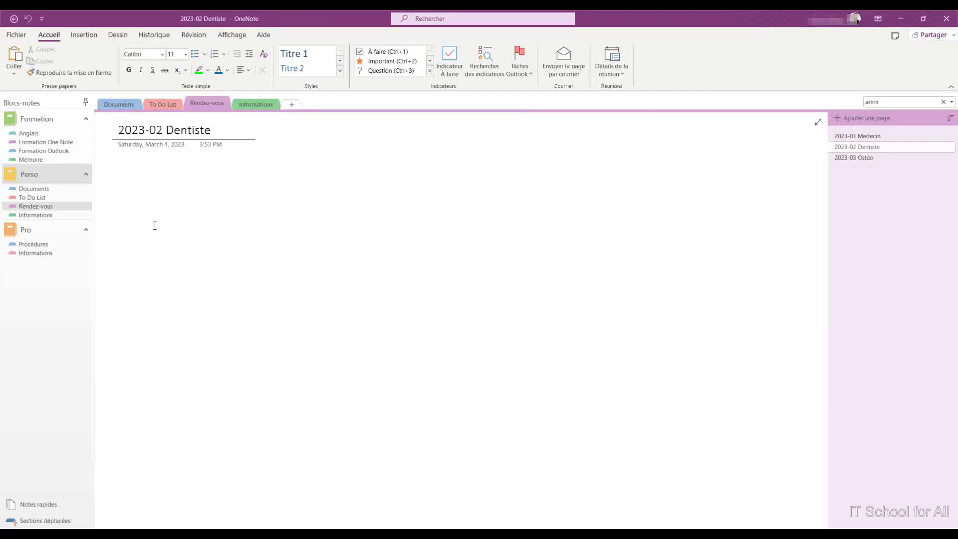
Try writing the single letters f, e, z and s at scattered spots on the page
{"action": "left_click", "coordinate": [123, 198]}
{"action": "left_click", "coordinate": [357, 363]}
{"action": "type", "text": "f"}
{"action": "left_click", "coordinate": [394, 318]}
{"action": "type", "text": "e"}
{"action": "left_click", "coordinate": [395, 257]}
{"action": "type", "text": "z"}
{"action": "left_click", "coordinate": [299, 234]}
{"action": "type", "text": "s"}
{"action": "left_click", "coordinate": [374, 357]}
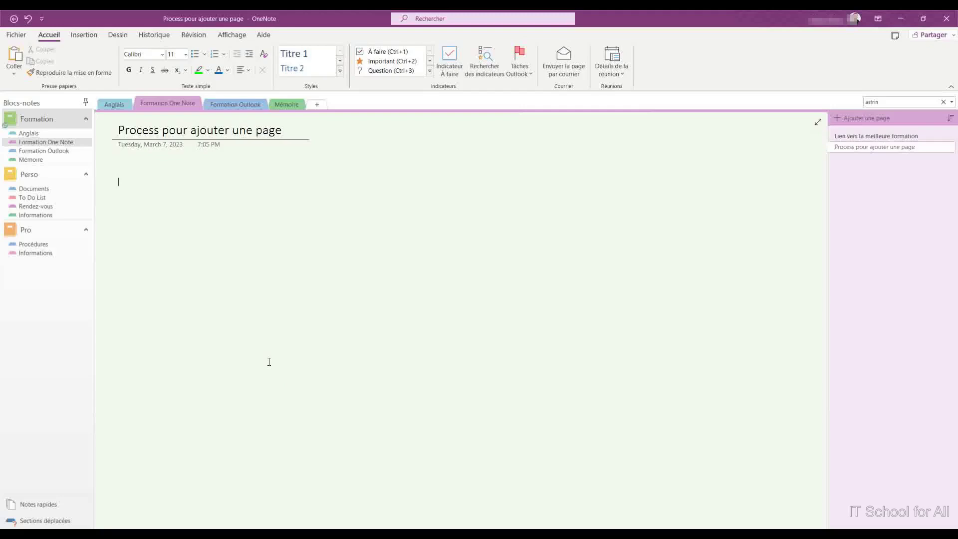
Write "Microsoft va me coriger cette phrase automatikement" in the body of the "Process pour ajouter une page" page
{"action": "type", "text": "Microsoft va me "}
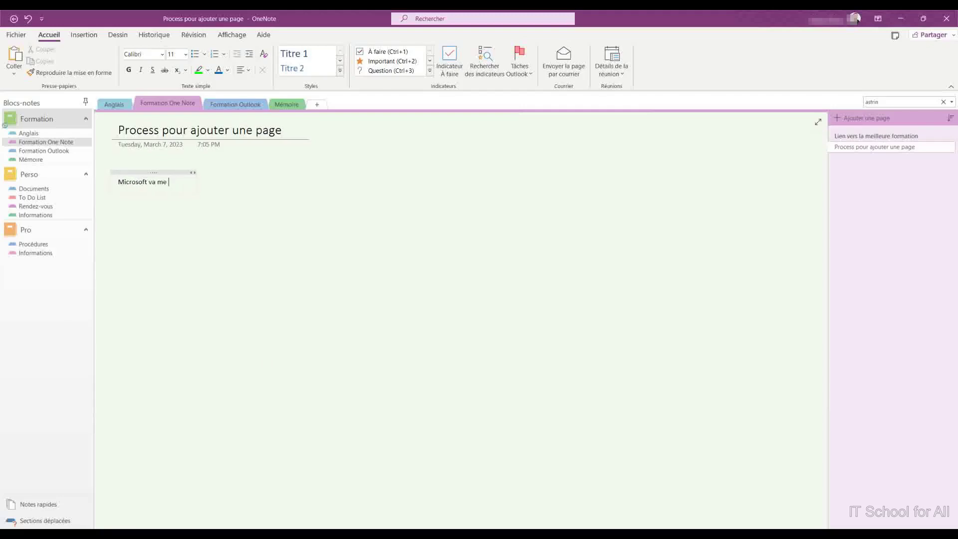
{"action": "type", "text": "coriger cette ph"}
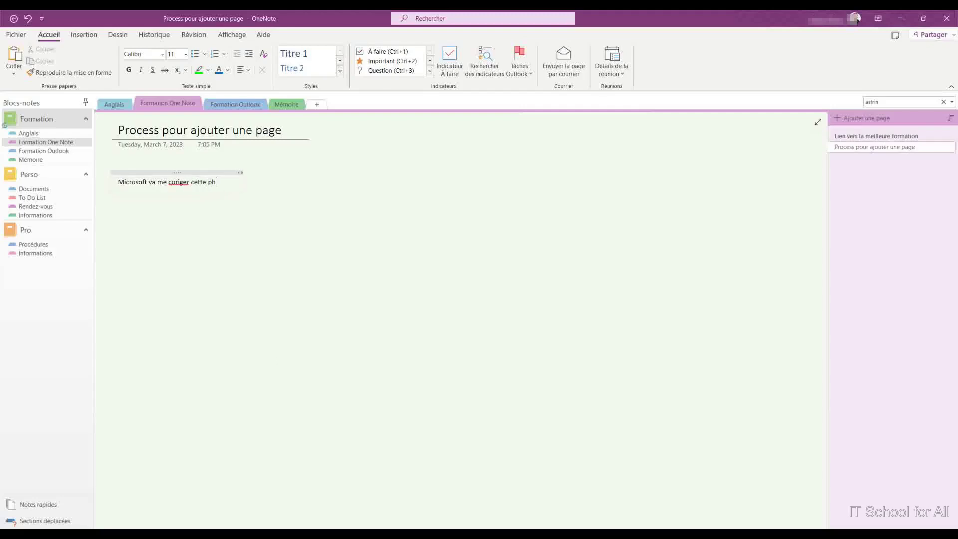
{"action": "type", "text": "rase automatikement"}
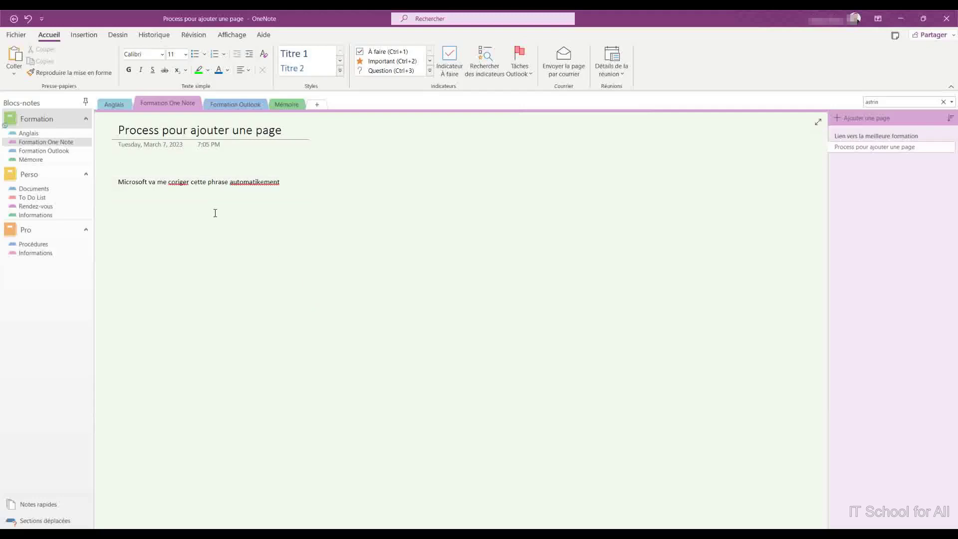
Correct the sentence's misspelled words to "corriger" and "automatiquement" using the spelling suggestions
{"action": "right_click", "coordinate": [178, 181]}
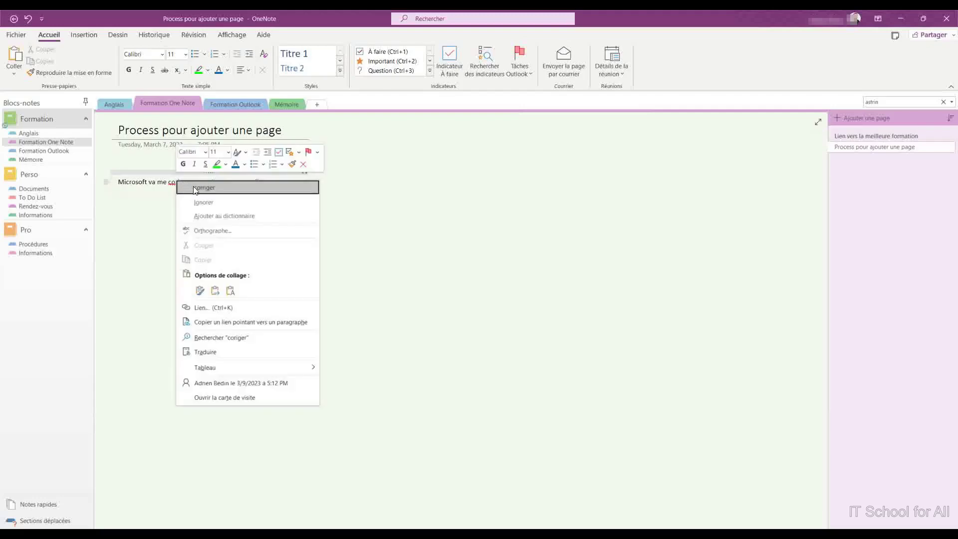
{"action": "left_click", "coordinate": [246, 190]}
{"action": "right_click", "coordinate": [265, 182]}
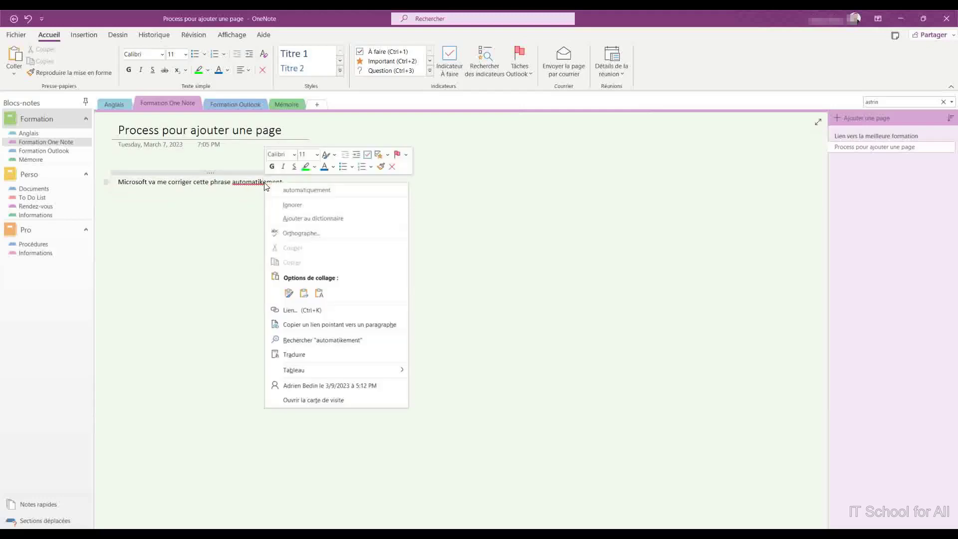
{"action": "left_click", "coordinate": [307, 189]}
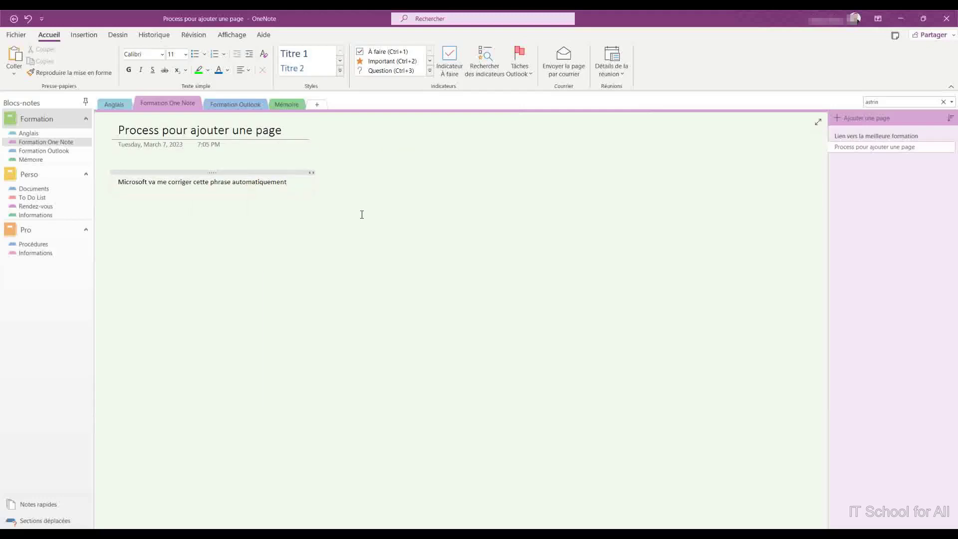
{"action": "left_click_drag", "start_coordinate": [295, 186], "coordinate": [156, 184]}
{"action": "left_click_drag", "start_coordinate": [294, 184], "coordinate": [210, 184]}
{"action": "left_click", "coordinate": [284, 190]}
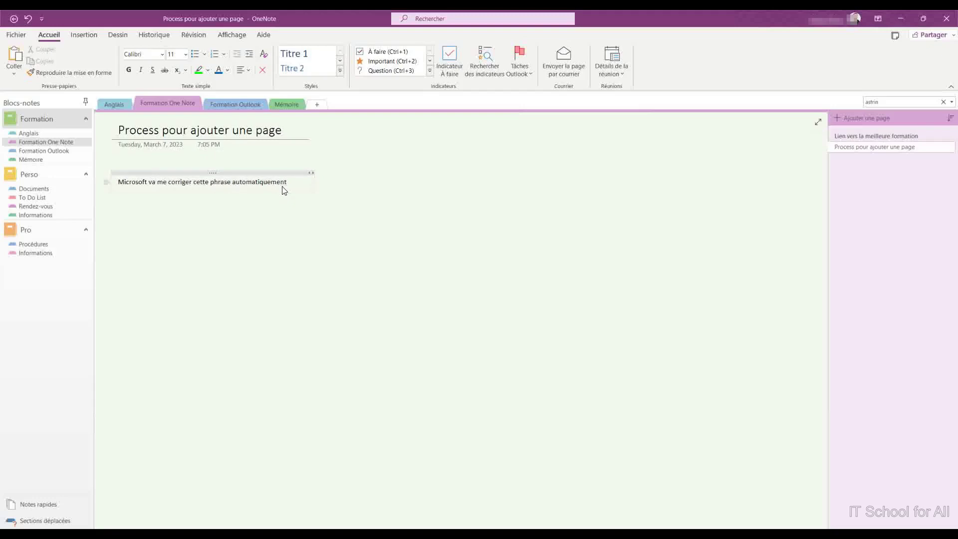
Insert the line "Correction orthographique" above the corrected sentence, separated from it by a blank line
{"action": "left_click", "coordinate": [119, 181]}
{"action": "key", "text": "Return"}
{"action": "type", "text": "Correction orthographique"}
{"action": "key", "text": "Return"}
Style "Correction orthographique" as Titre 1 and finally Titre 3, add a colon after it, and start a new line below the sentence
{"action": "left_click_drag", "start_coordinate": [199, 182], "coordinate": [141, 186]}
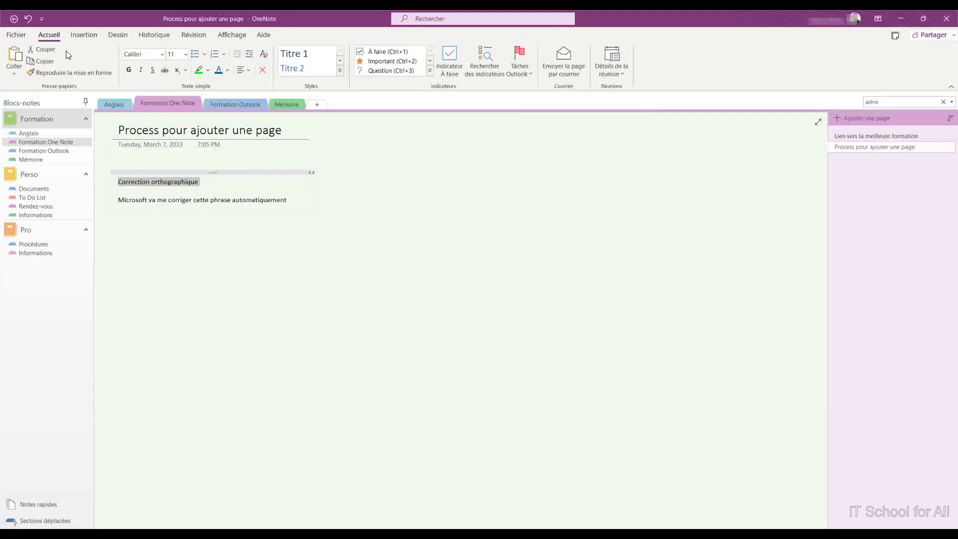
{"action": "left_click", "coordinate": [340, 73]}
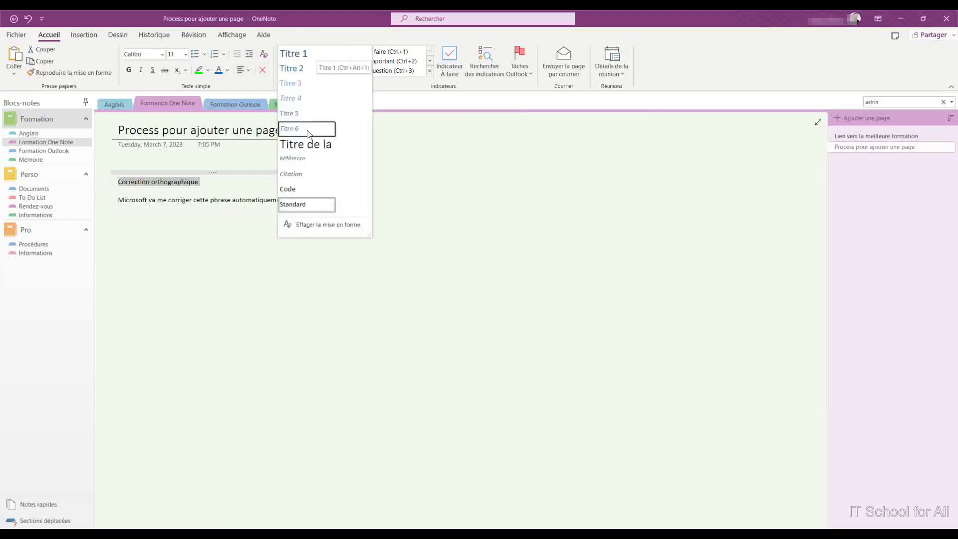
{"action": "left_click", "coordinate": [307, 55]}
{"action": "left_click", "coordinate": [340, 70]}
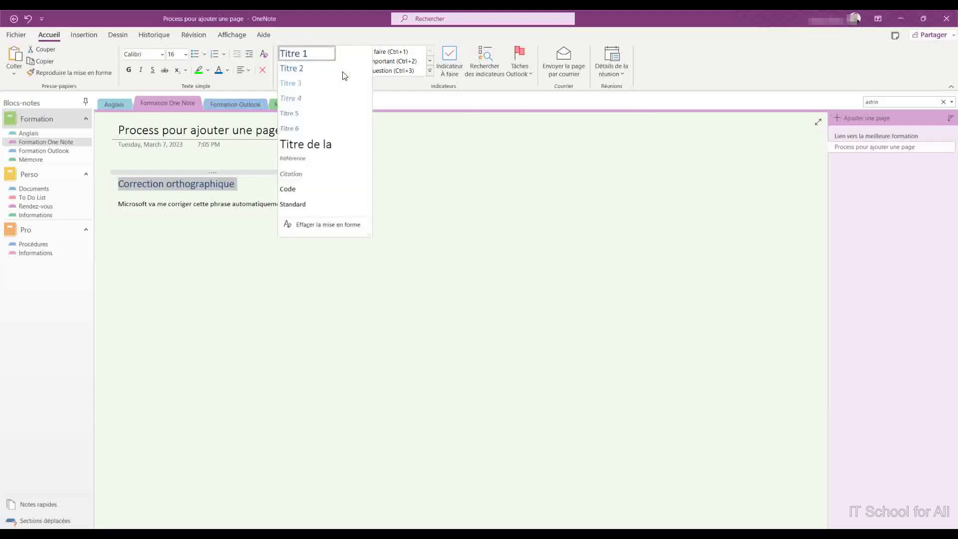
{"action": "left_click", "coordinate": [305, 85]}
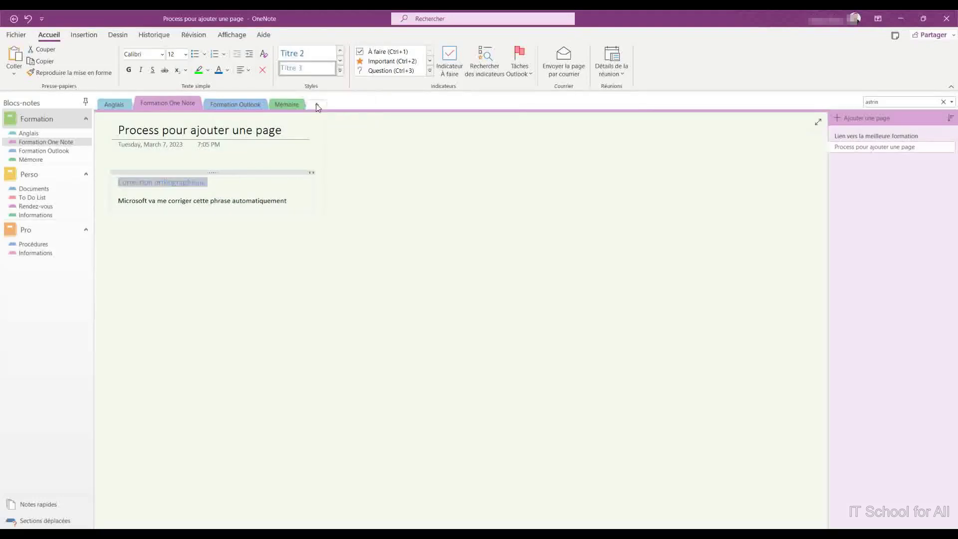
{"action": "left_click", "coordinate": [341, 70]}
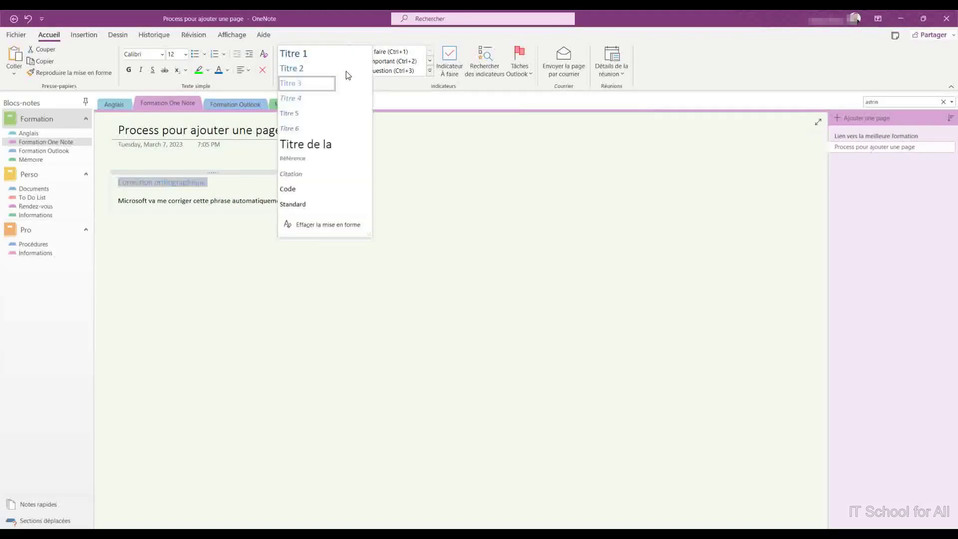
{"action": "left_click", "coordinate": [389, 87]}
{"action": "left_click", "coordinate": [271, 187]}
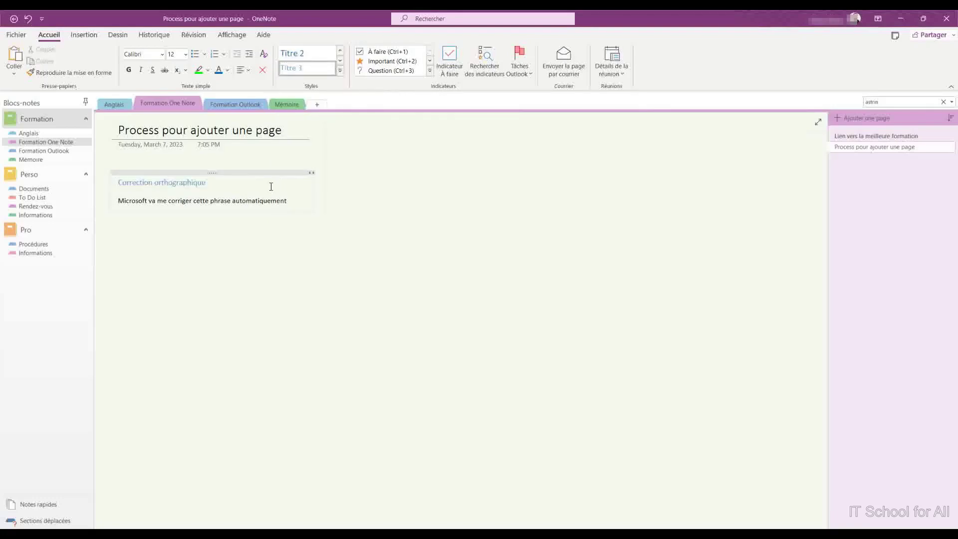
{"action": "left_click", "coordinate": [296, 202]}
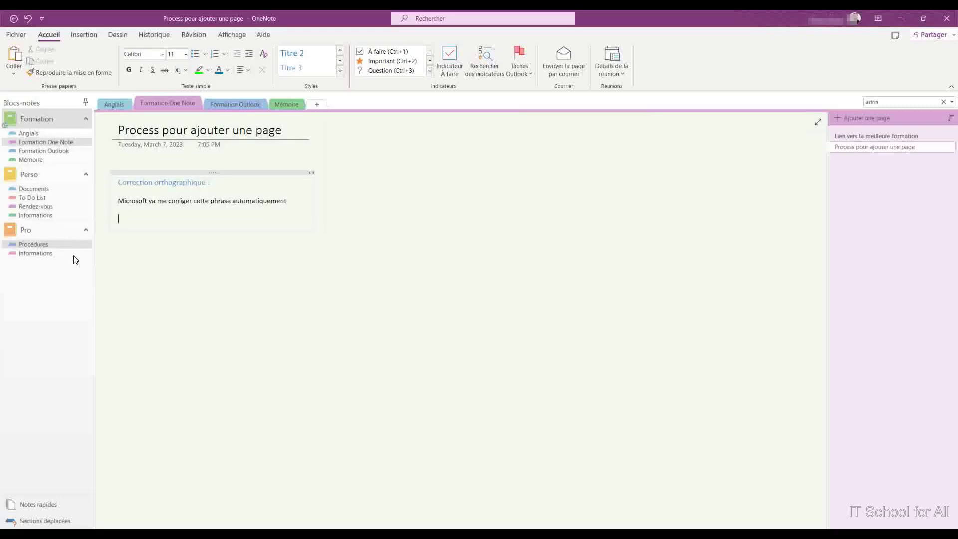
Create an arrow-bulleted list of Lait, Œufs, Fromage and Jambon on the Courses page of Perso's To Do List section
{"action": "left_click", "coordinate": [32, 197]}
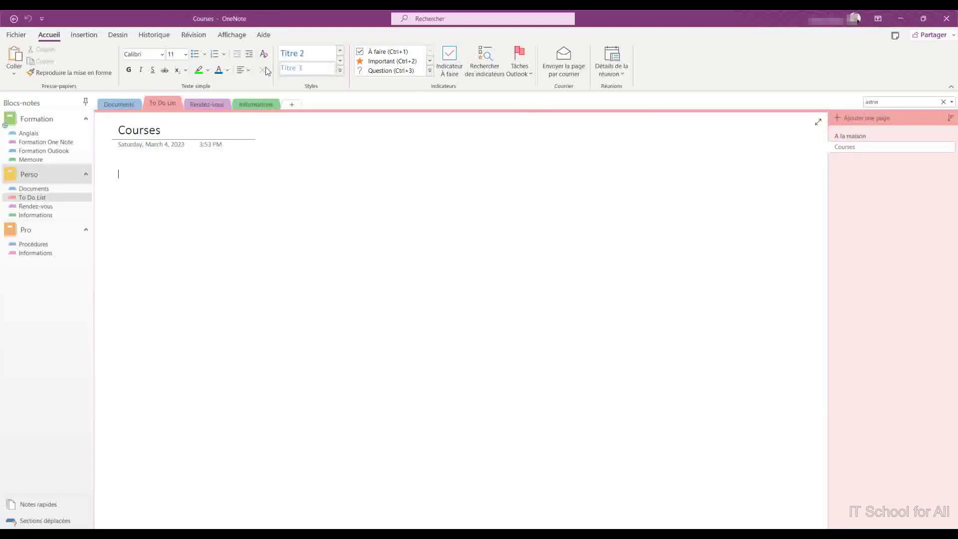
{"action": "left_click", "coordinate": [204, 55]}
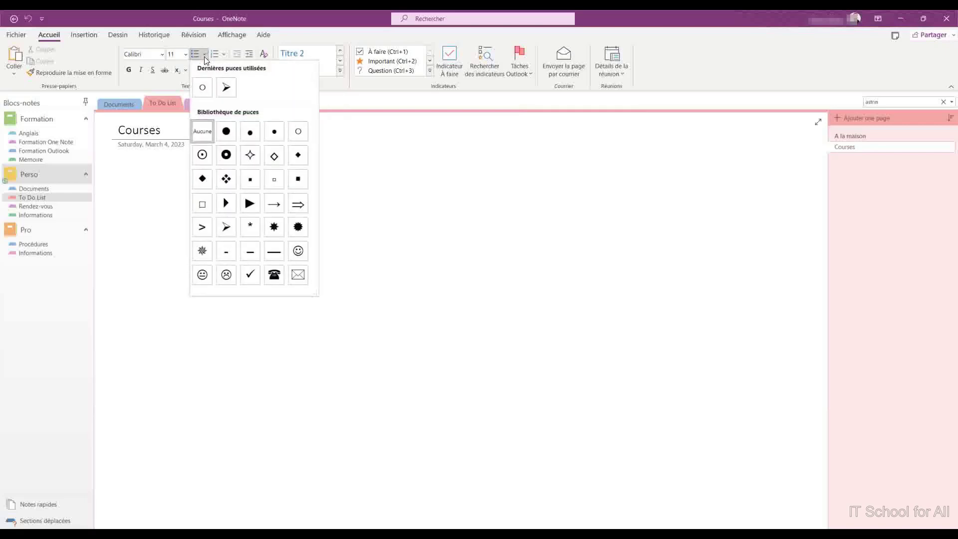
{"action": "left_click", "coordinate": [226, 226]}
{"action": "type", "text": "Lait"}
{"action": "key", "text": "Return"}
{"action": "type", "text": "Œufs"}
{"action": "key", "text": "Return"}
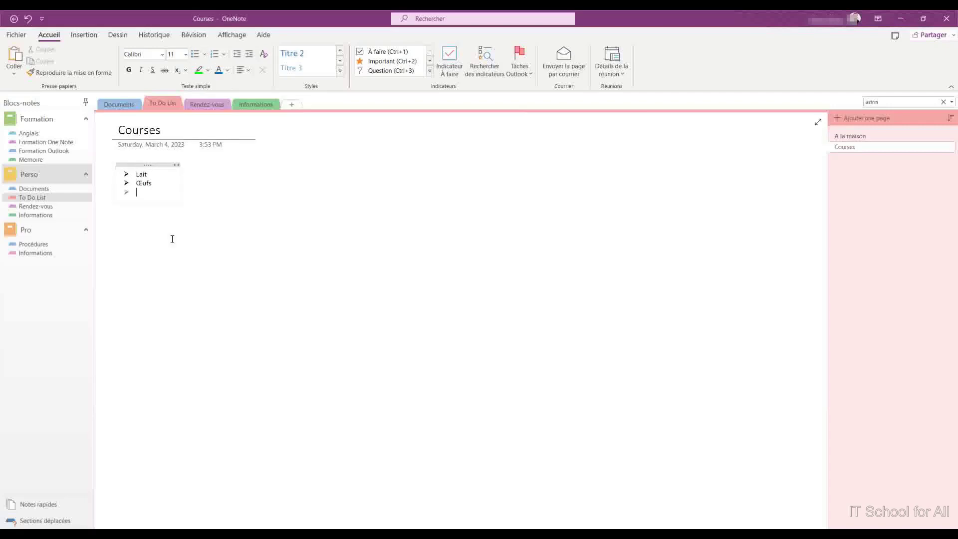
{"action": "type", "text": "Fromage"}
{"action": "key", "text": "Return"}
{"action": "type", "text": "Jambon"}
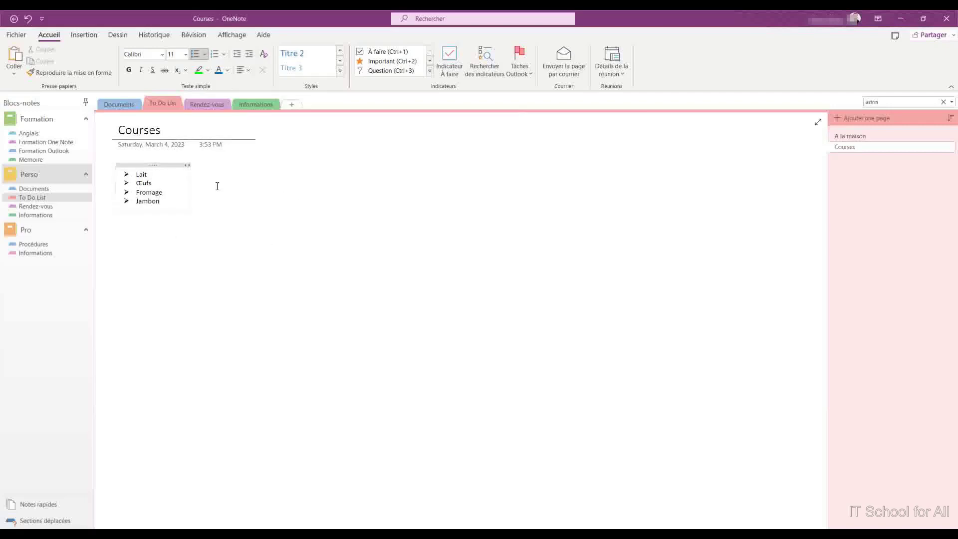
Change the bullets of all four shopping list items to solid round dots
{"action": "left_click_drag", "start_coordinate": [174, 205], "coordinate": [134, 173]}
{"action": "left_click", "coordinate": [206, 54]}
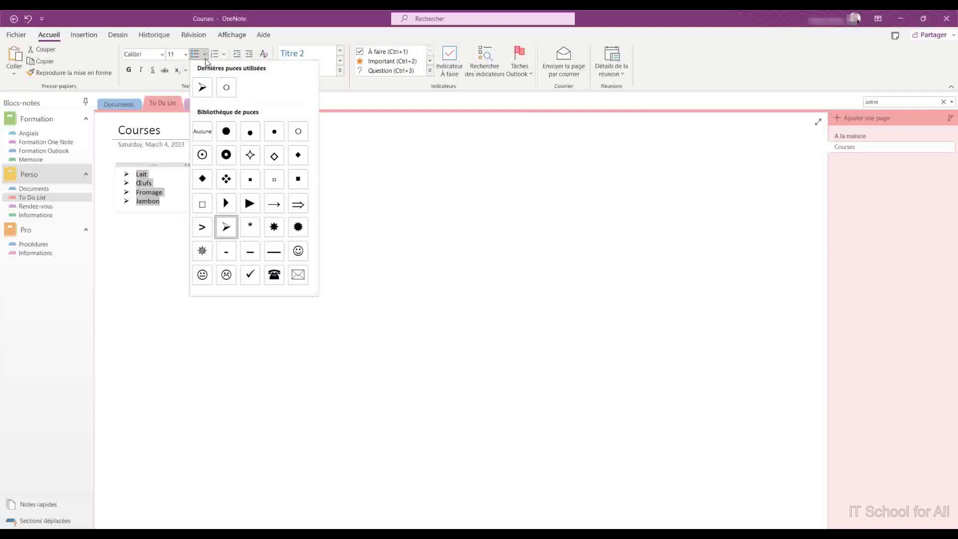
{"action": "left_click", "coordinate": [251, 130]}
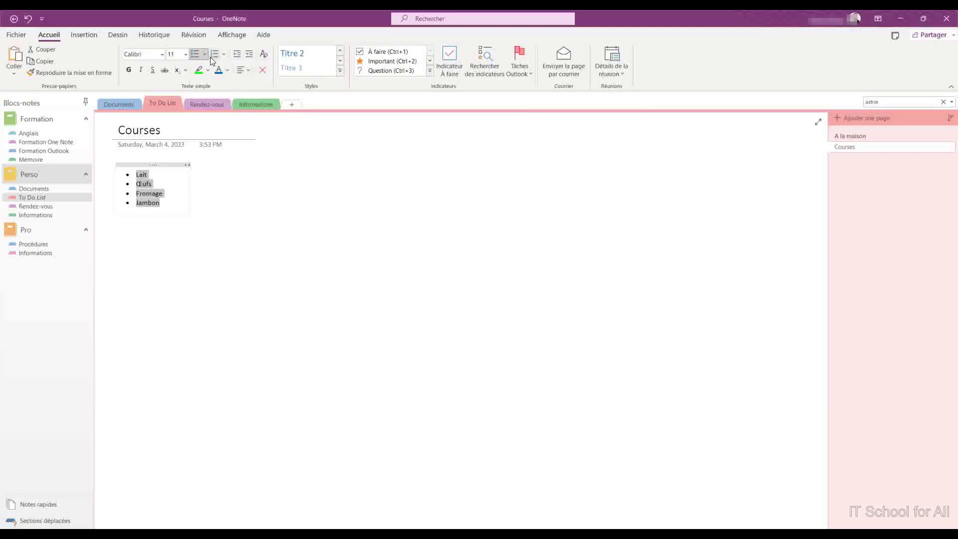
Try indenting the Œufs item through several sub-levels and bring it back to the list's first level
{"action": "left_click", "coordinate": [162, 183]}
{"action": "double_click", "coordinate": [161, 183]}
{"action": "key", "text": "Tab"}
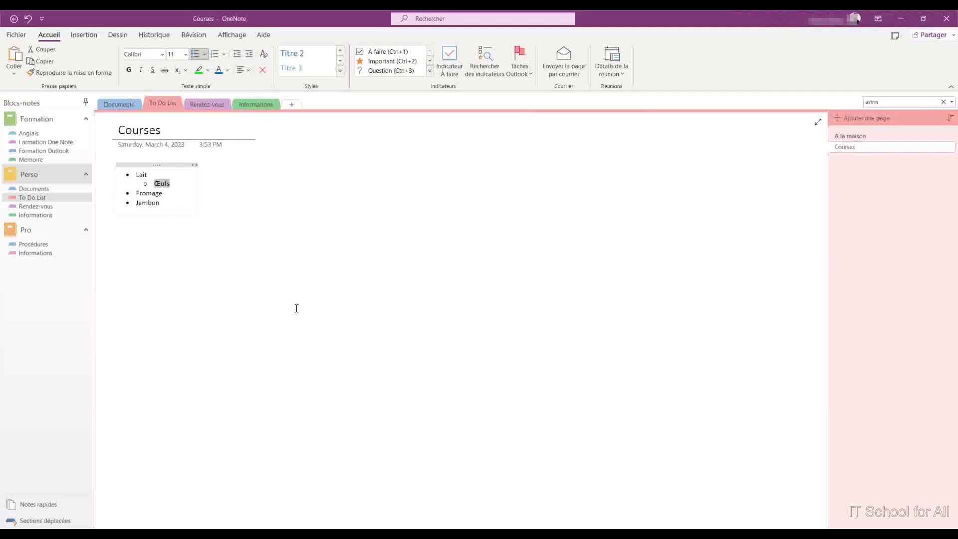
{"action": "key", "text": "shift+Tab"}
{"action": "key", "text": "shift+Tab"}
{"action": "key", "text": "Tab"}
{"action": "key", "text": "Tab"}
{"action": "key", "text": "Tab"}
{"action": "key", "text": "Tab"}
{"action": "key", "text": "Tab"}
{"action": "key", "text": "Tab"}
{"action": "key", "text": "Tab"}
{"action": "key", "text": "Tab"}
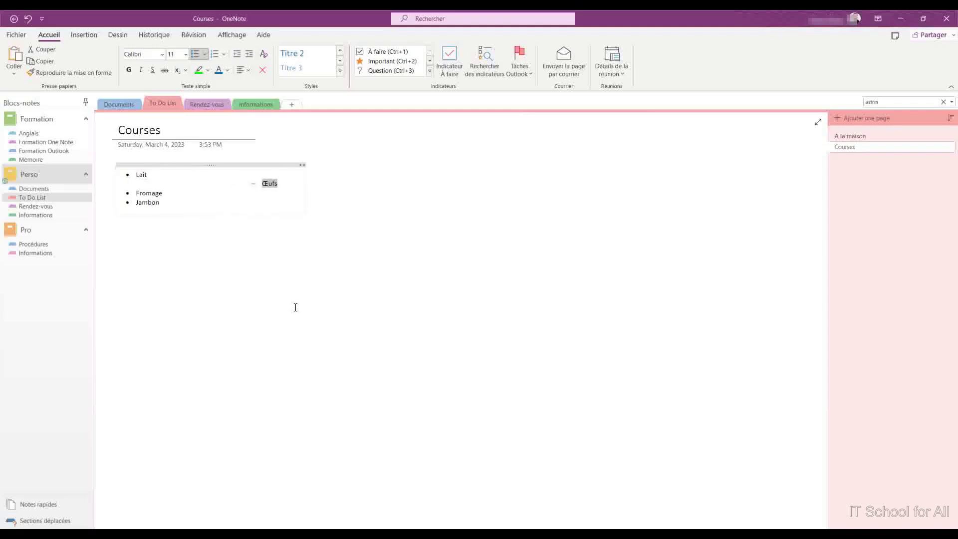
{"action": "key", "text": "shift+Tab"}
{"action": "key", "text": "shift+Tab"}
{"action": "key", "text": "shift+Tab"}
{"action": "key", "text": "shift+Tab"}
{"action": "key", "text": "shift+Tab"}
{"action": "key", "text": "shift+Tab"}
{"action": "key", "text": "shift+Tab"}
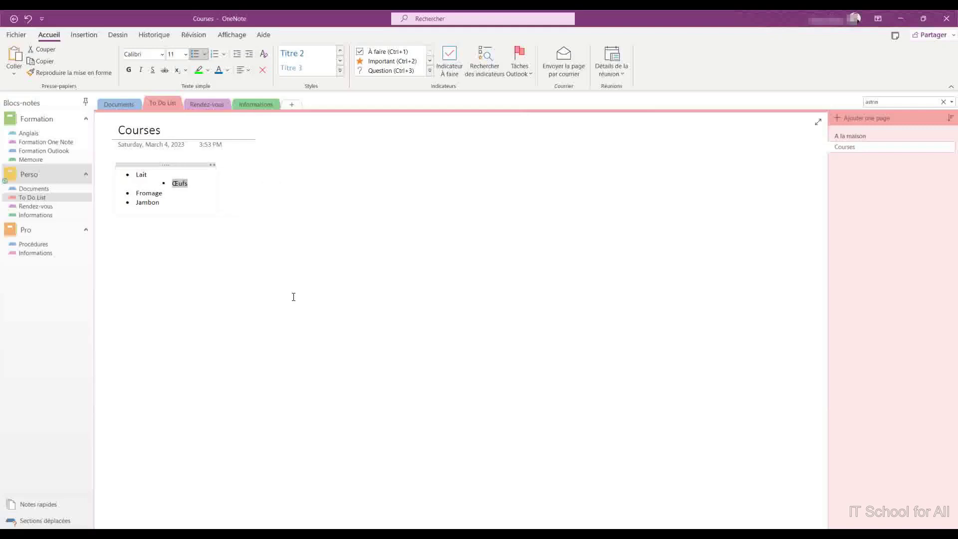
{"action": "left_click", "coordinate": [127, 203]}
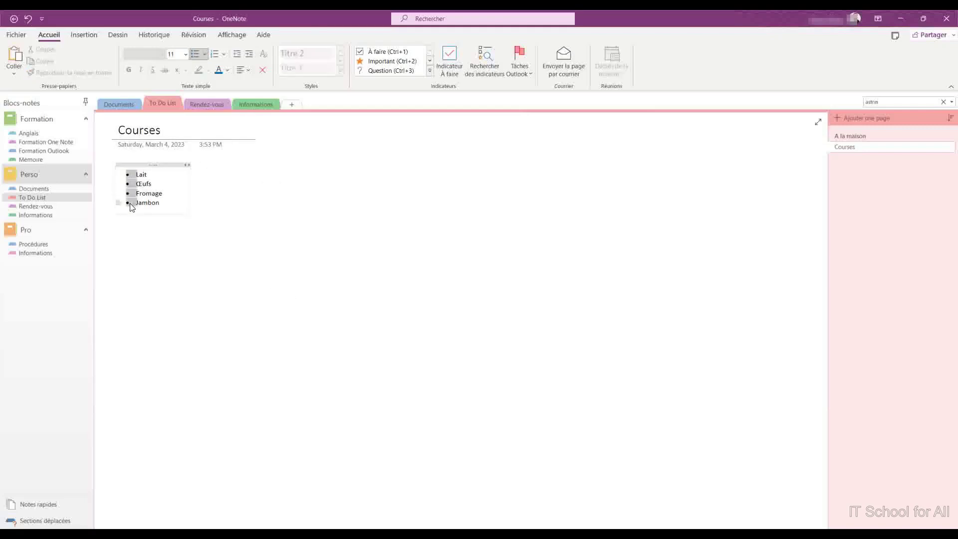
Replace the bullets of the four shopping list items on the Courses page with À faire checkboxes
{"action": "left_click_drag", "start_coordinate": [158, 203], "coordinate": [125, 172]}
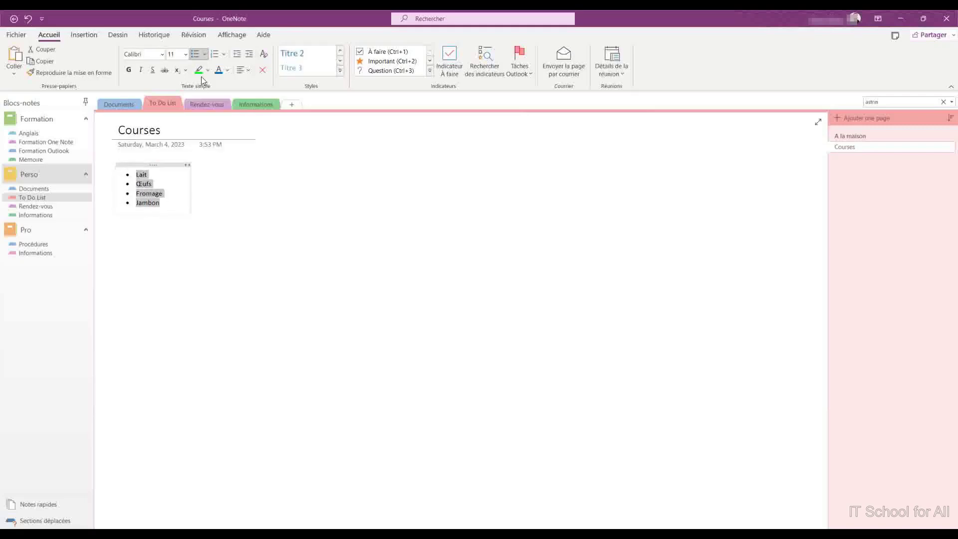
{"action": "key", "text": "ctrl+period"}
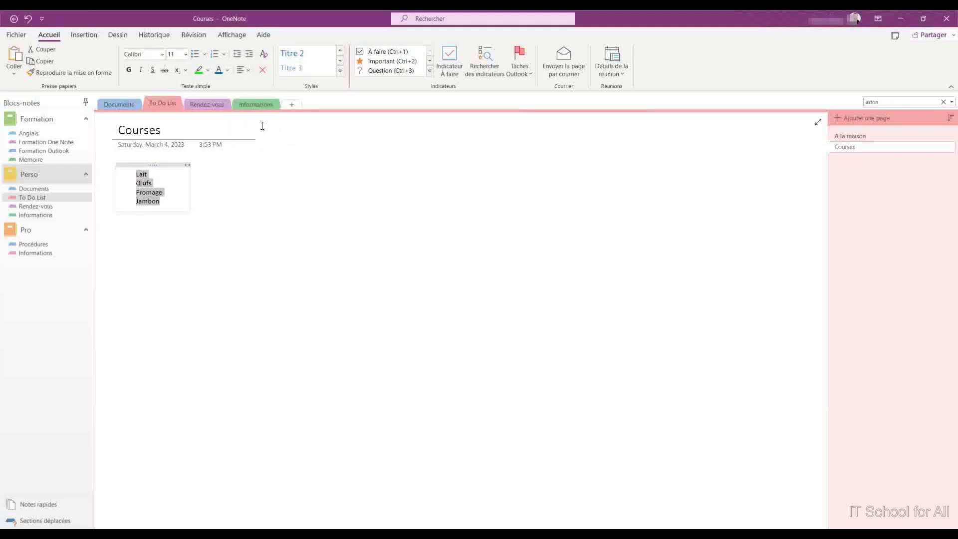
{"action": "left_click", "coordinate": [449, 59]}
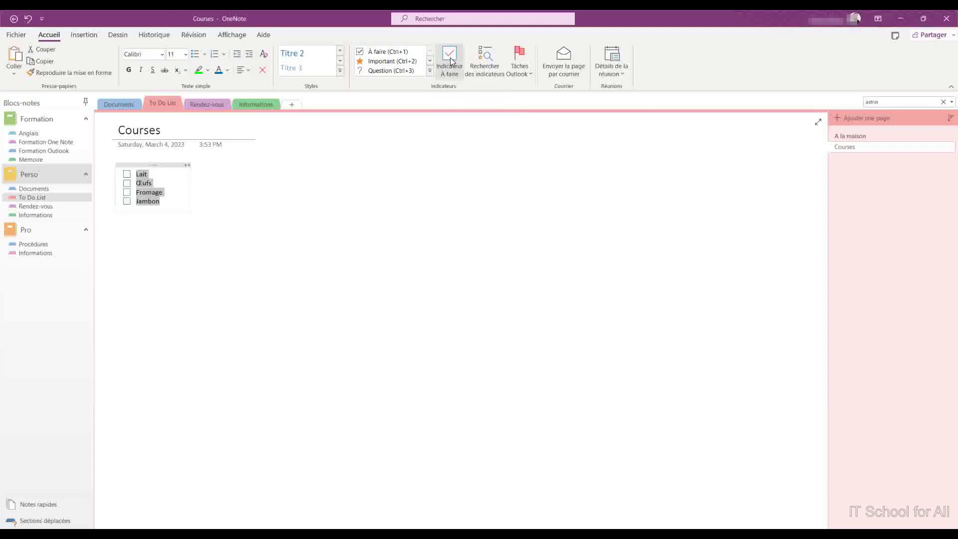
{"action": "left_click", "coordinate": [196, 222]}
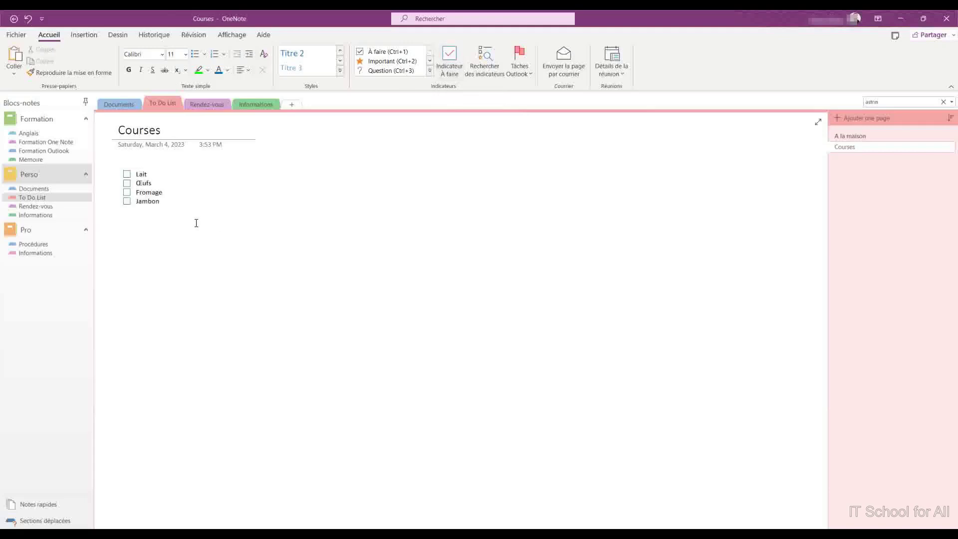
Tick off Lait, Œufs, Fromage and Jambon in the shopping checklist
{"action": "left_click", "coordinate": [127, 174]}
{"action": "left_click", "coordinate": [128, 183]}
{"action": "left_click", "coordinate": [127, 192]}
{"action": "left_click", "coordinate": [127, 201]}
{"action": "left_click", "coordinate": [370, 210]}
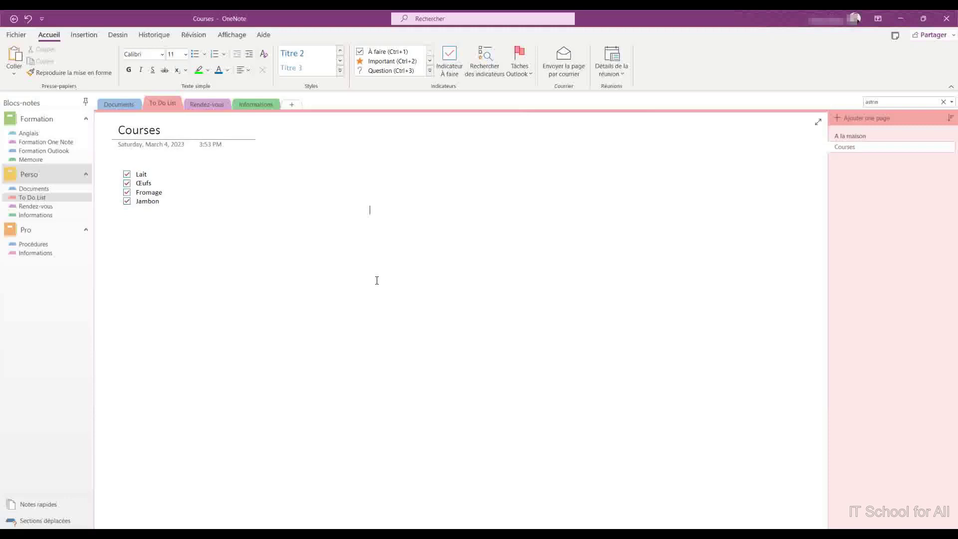
Look over the available tags and go to the sentence about automatic correction in the Formation One Note section
{"action": "left_click", "coordinate": [430, 70]}
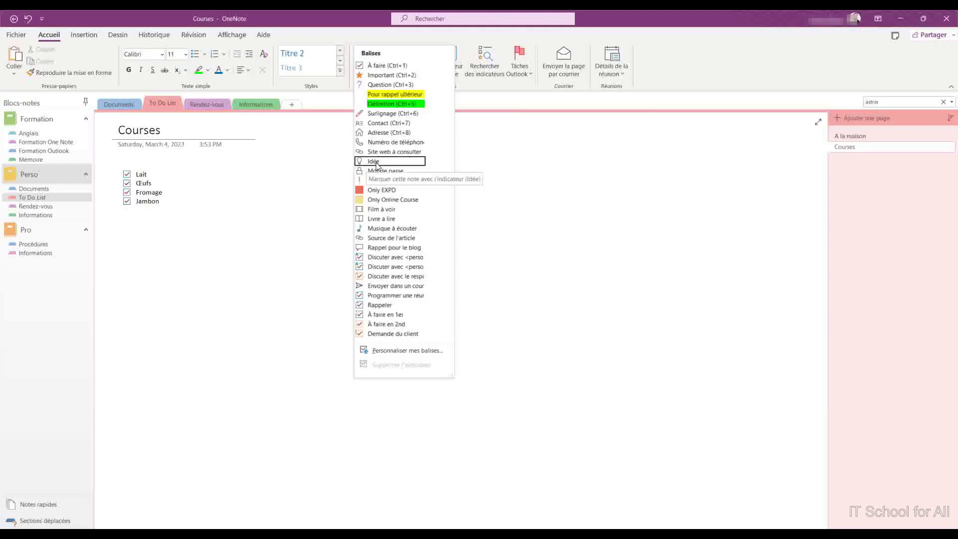
{"action": "left_click", "coordinate": [46, 142]}
{"action": "left_click", "coordinate": [190, 214]}
{"action": "left_click", "coordinate": [149, 204]}
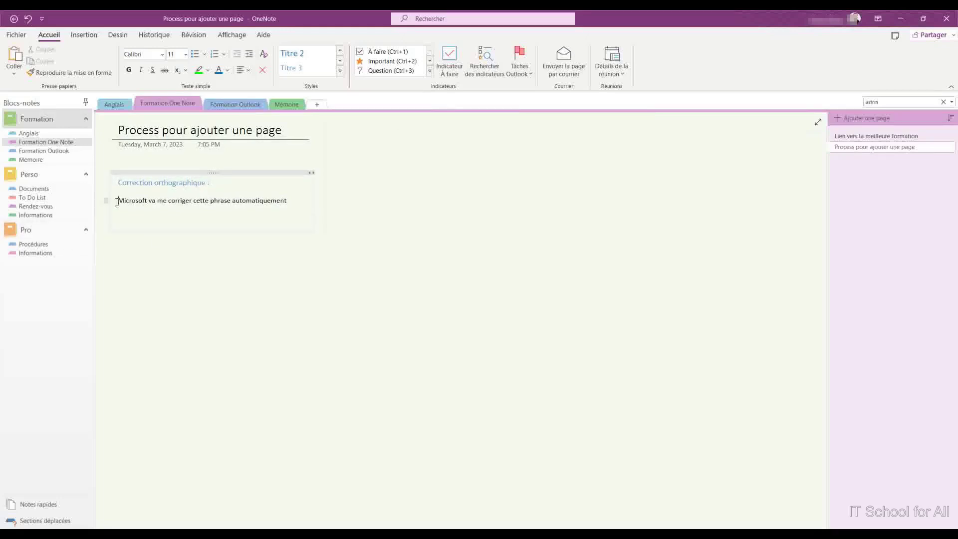
Try the Idée and Question tags on the "Microsoft va me corriger cette phrase automatiquement" sentence and remove both
{"action": "left_click", "coordinate": [429, 73]}
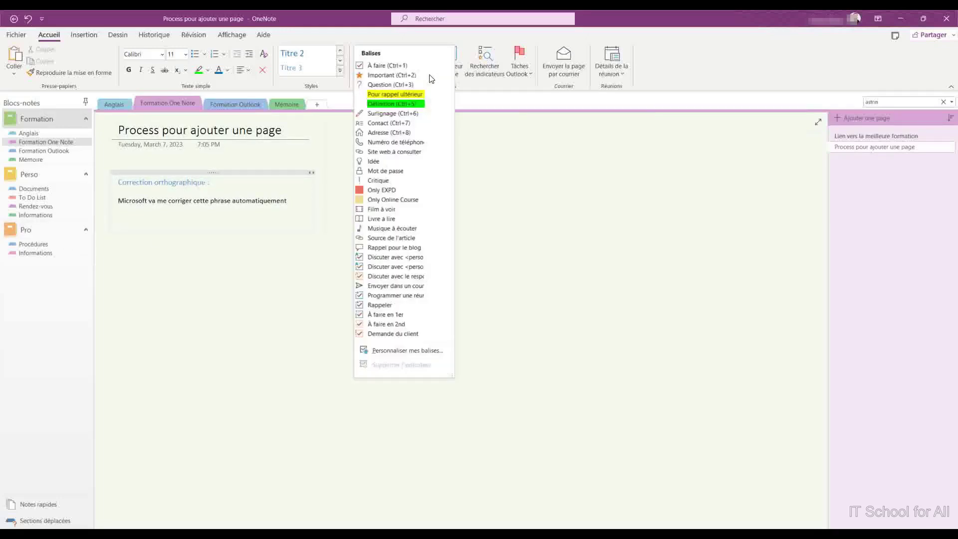
{"action": "left_click", "coordinate": [375, 162]}
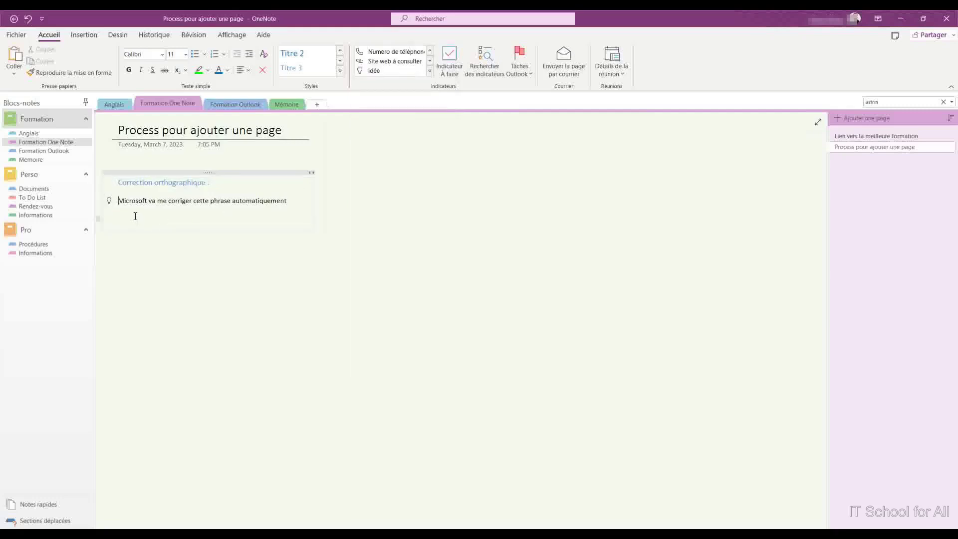
{"action": "left_click", "coordinate": [429, 71]}
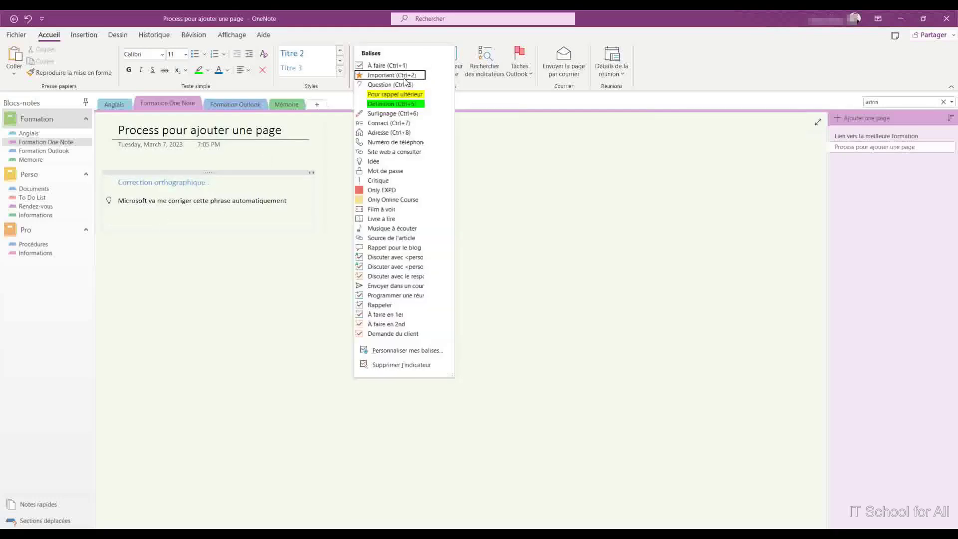
{"action": "left_click", "coordinate": [390, 84]}
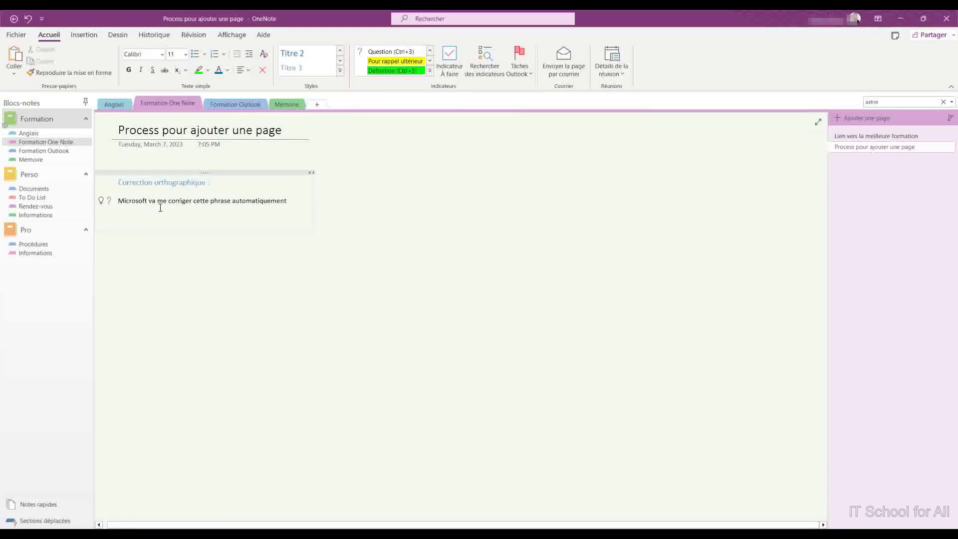
{"action": "left_click", "coordinate": [121, 202]}
{"action": "key", "text": "BackSpace"}
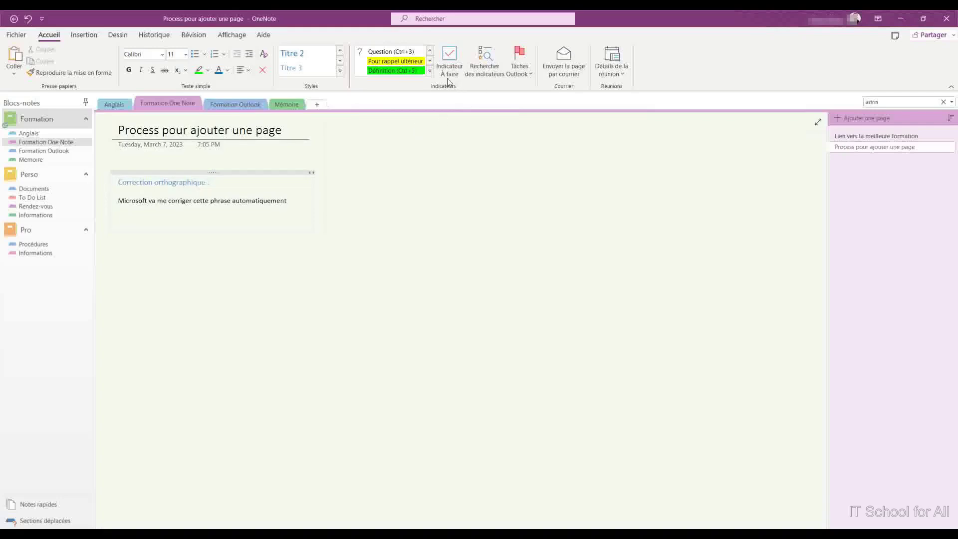
Review the list of tags and mark the sentence under "Correction orthographique" with the Idée tag
{"action": "left_click", "coordinate": [429, 70]}
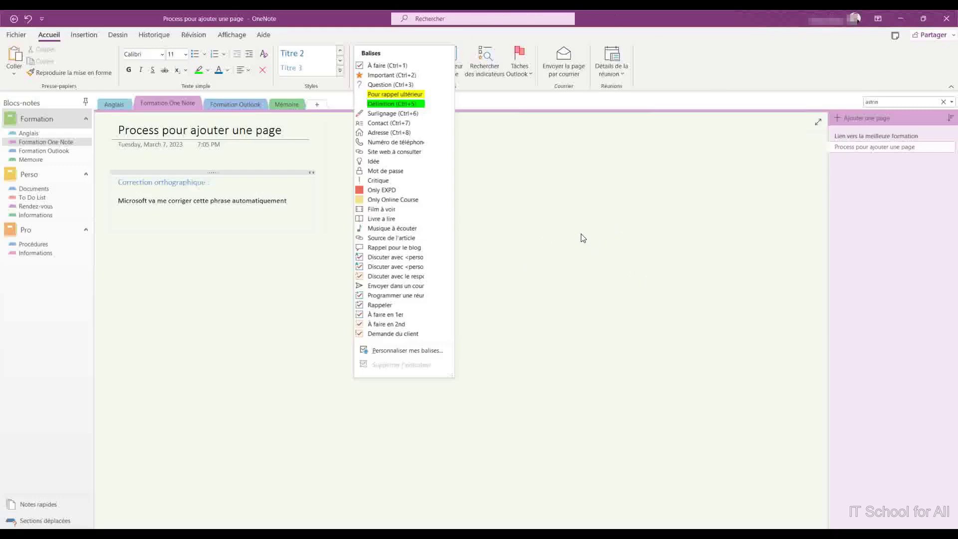
{"action": "left_click", "coordinate": [561, 222]}
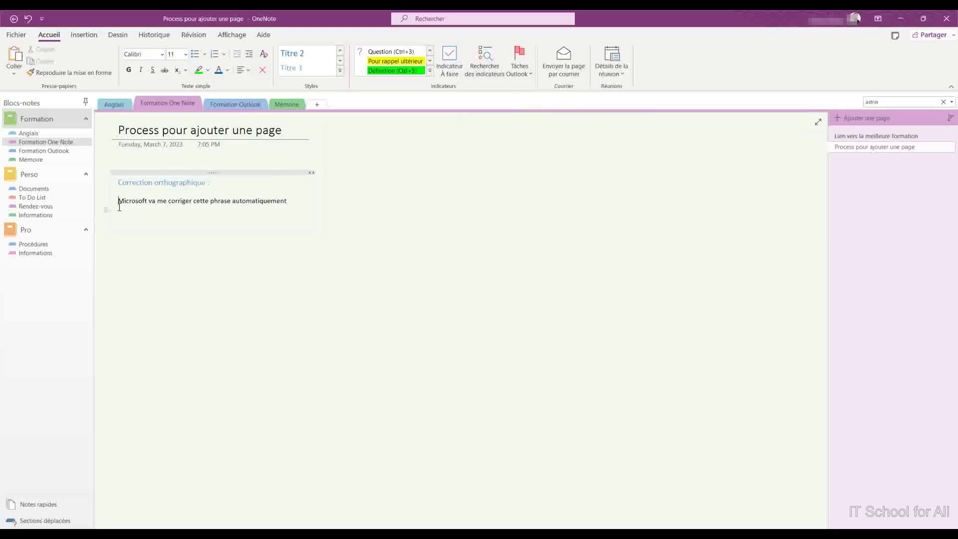
{"action": "left_click", "coordinate": [430, 72]}
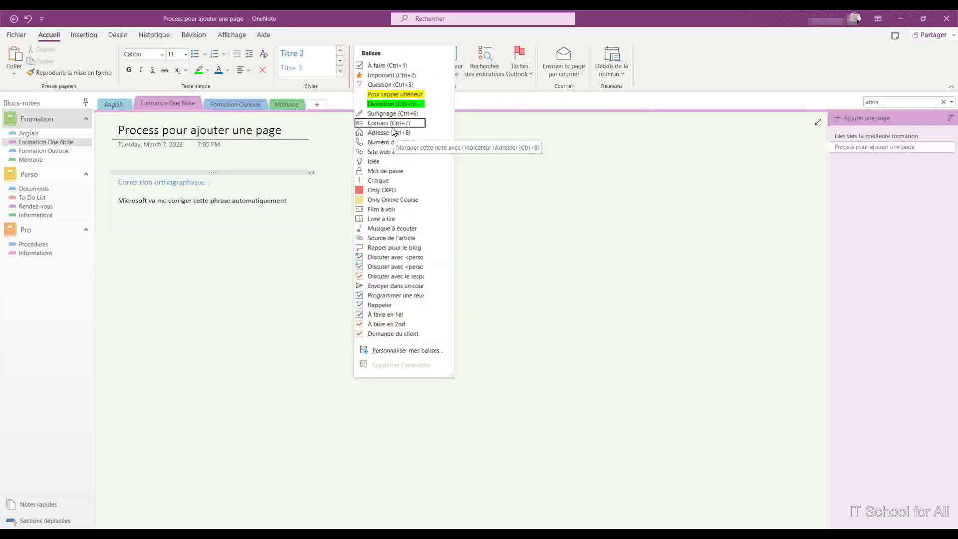
{"action": "left_click", "coordinate": [380, 161]}
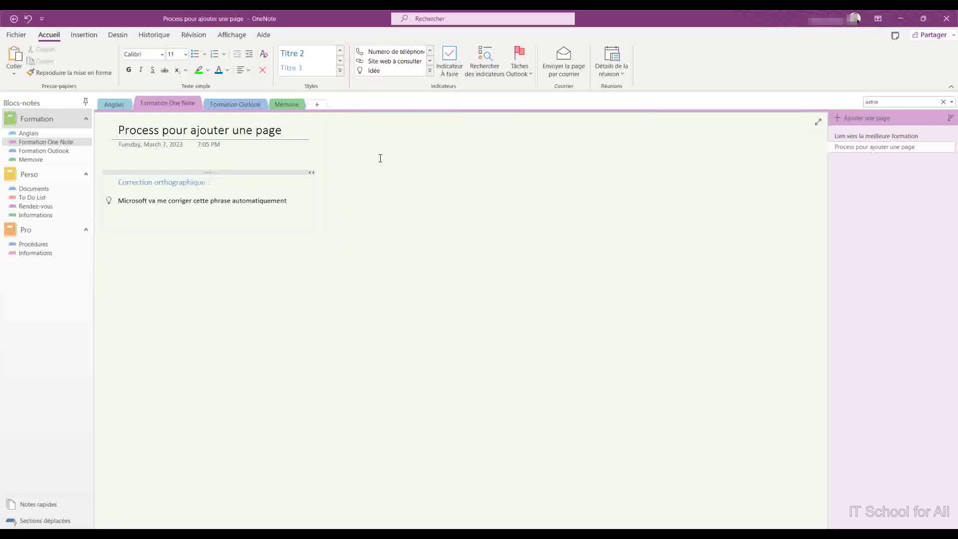
Find the tagged notes in this notebook, examine the grouping options of the tags summary, and close it
{"action": "left_click", "coordinate": [484, 67]}
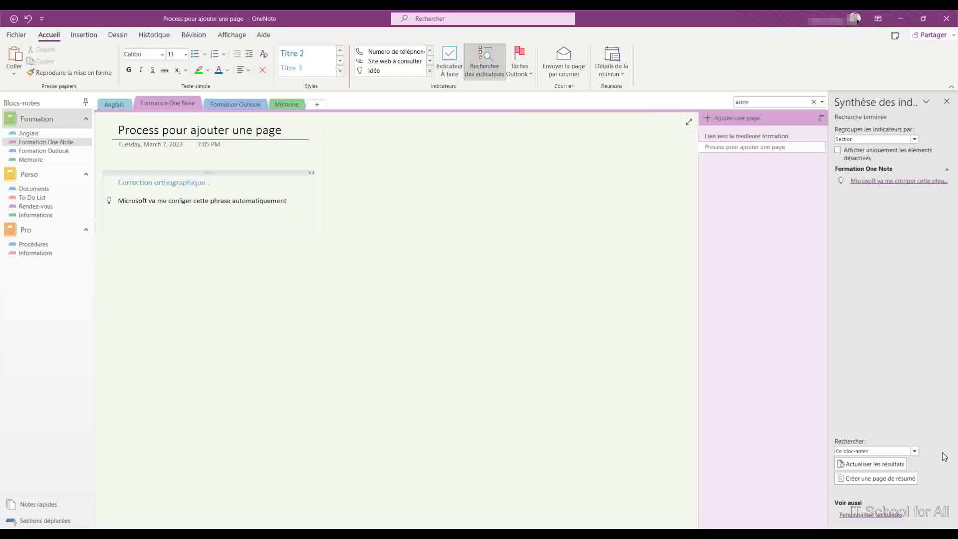
{"action": "left_click", "coordinate": [914, 139]}
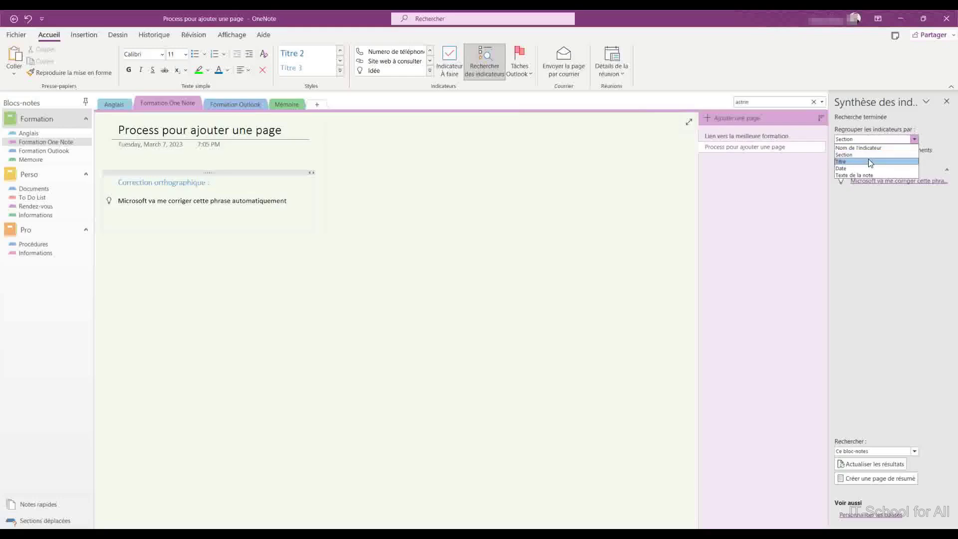
{"action": "left_click", "coordinate": [945, 102]}
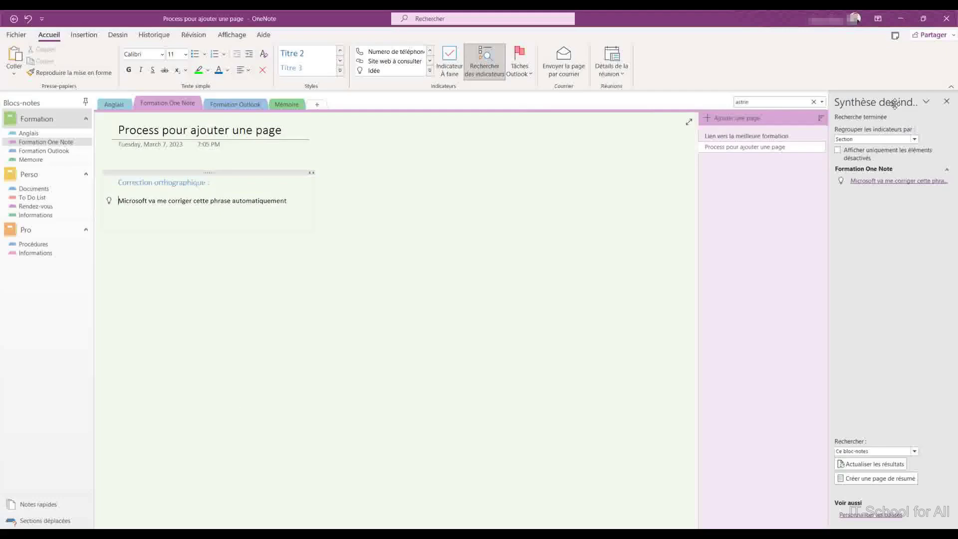
{"action": "left_click", "coordinate": [946, 102]}
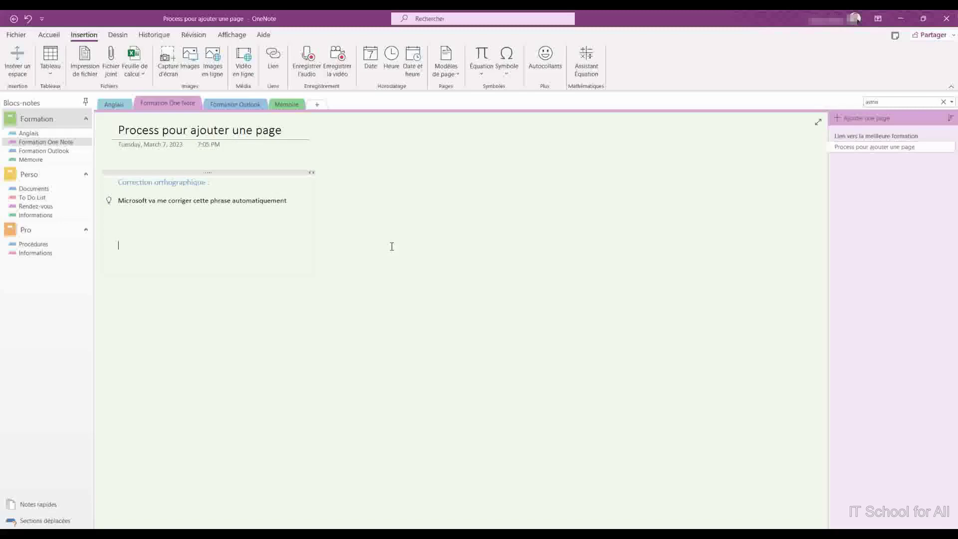
Paste the OneNote logo below the tagged sentence and add a slightly reduced airplane photo from the online Avion images under it
{"action": "key", "text": "ctrl+v"}
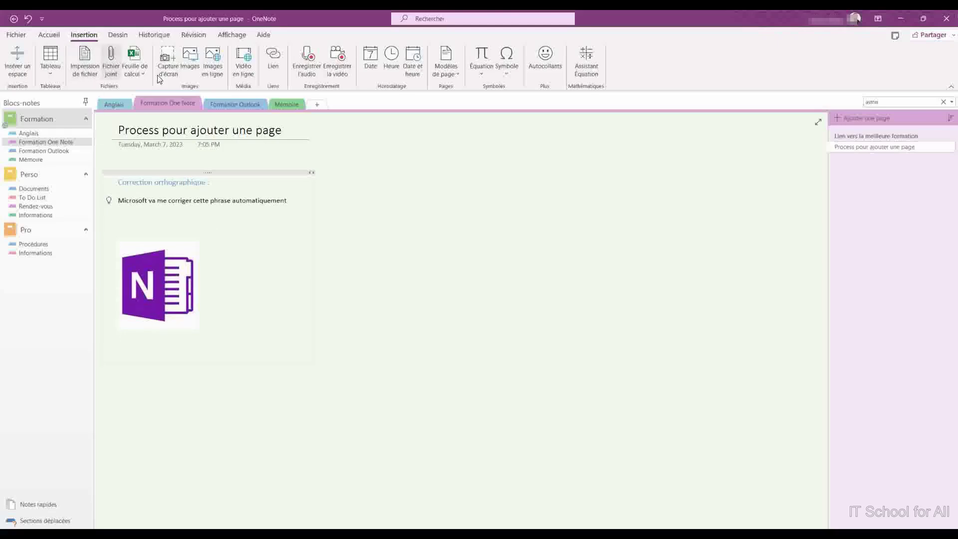
{"action": "left_click", "coordinate": [218, 74]}
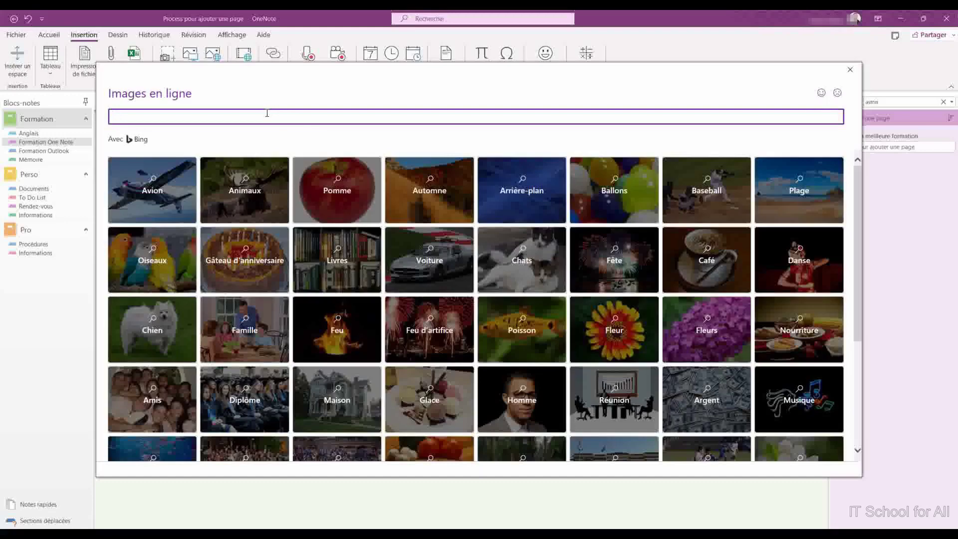
{"action": "left_click", "coordinate": [161, 192]}
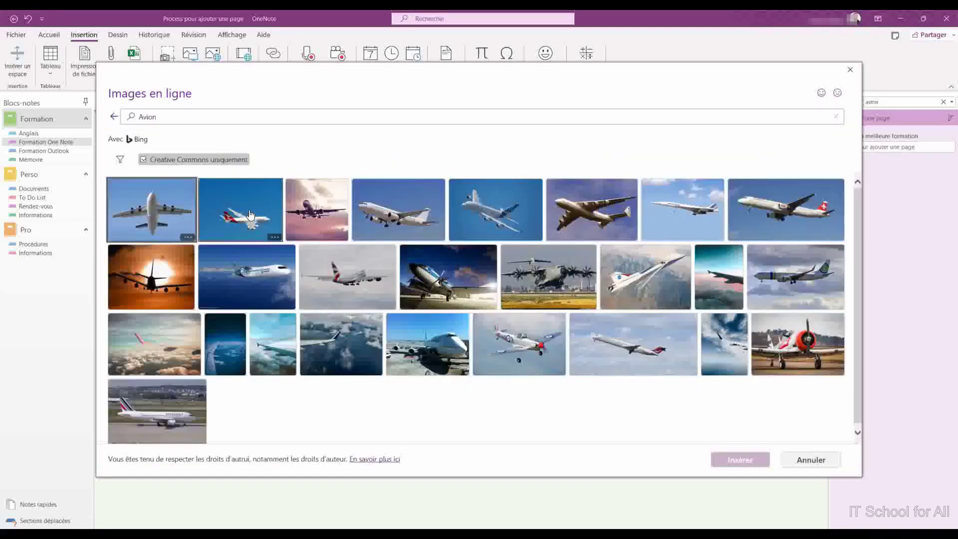
{"action": "left_click", "coordinate": [251, 215]}
{"action": "left_click", "coordinate": [734, 461]}
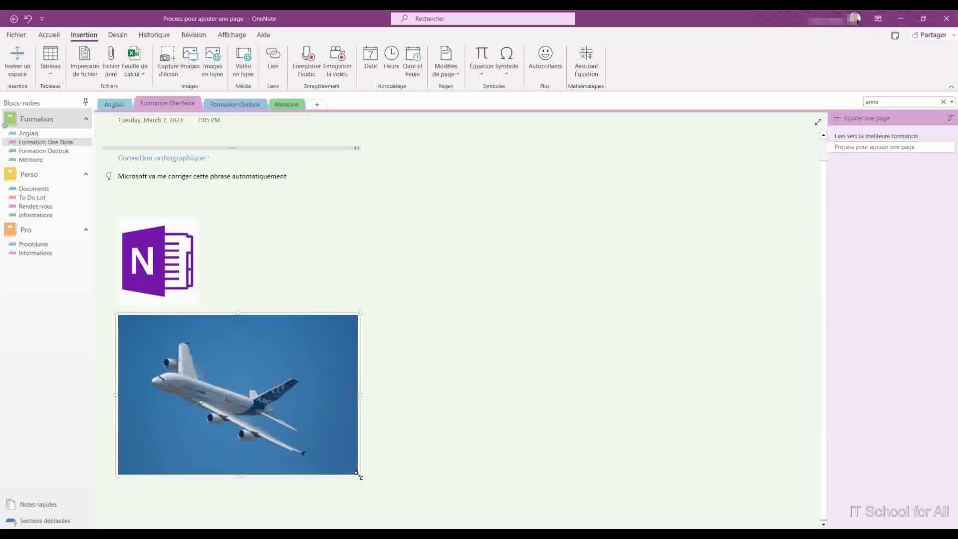
{"action": "mouse_move", "coordinate": [359, 475]}
{"action": "left_mouse_down"}
{"action": "mouse_move", "coordinate": [270, 404]}
{"action": "mouse_move", "coordinate": [357, 473]}
{"action": "left_mouse_up"}
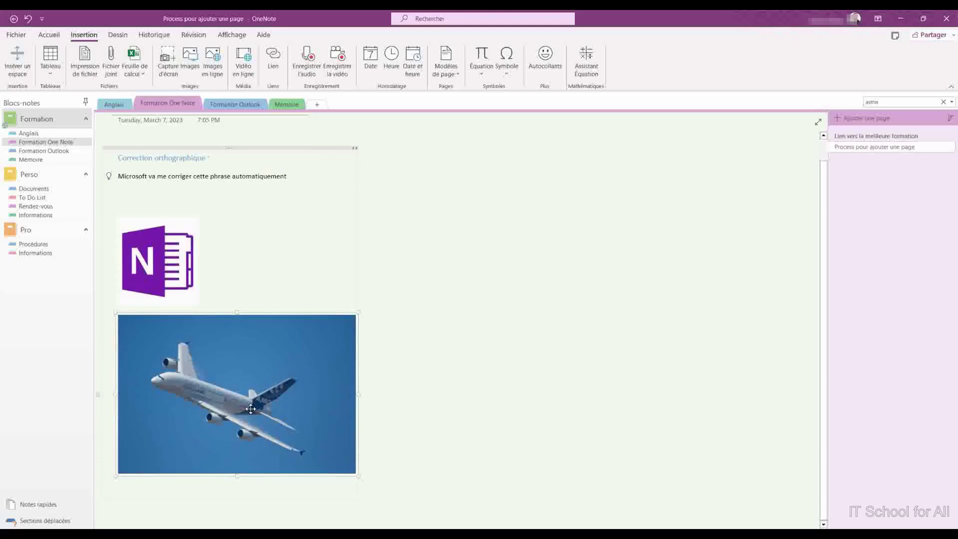
{"action": "left_click", "coordinate": [248, 64]}
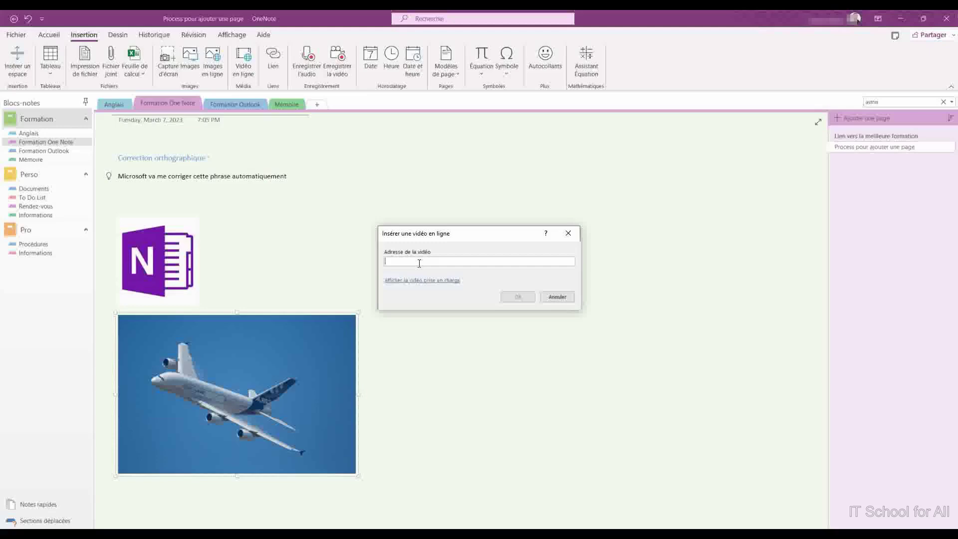
{"action": "type", "text": "https://www.youtube.com/watch?v=-QqdbleDyTw"}
{"action": "left_click", "coordinate": [526, 298]}
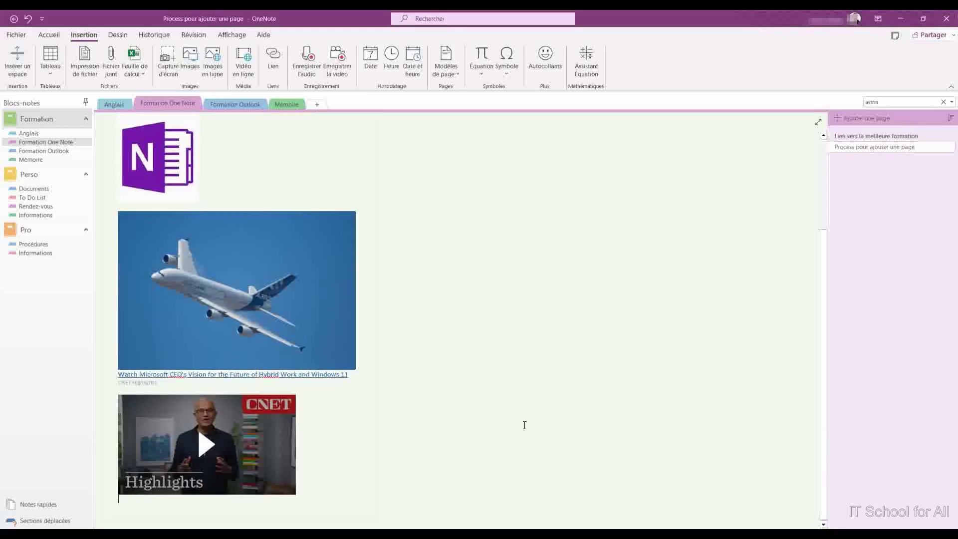
{"action": "left_click", "coordinate": [209, 448]}
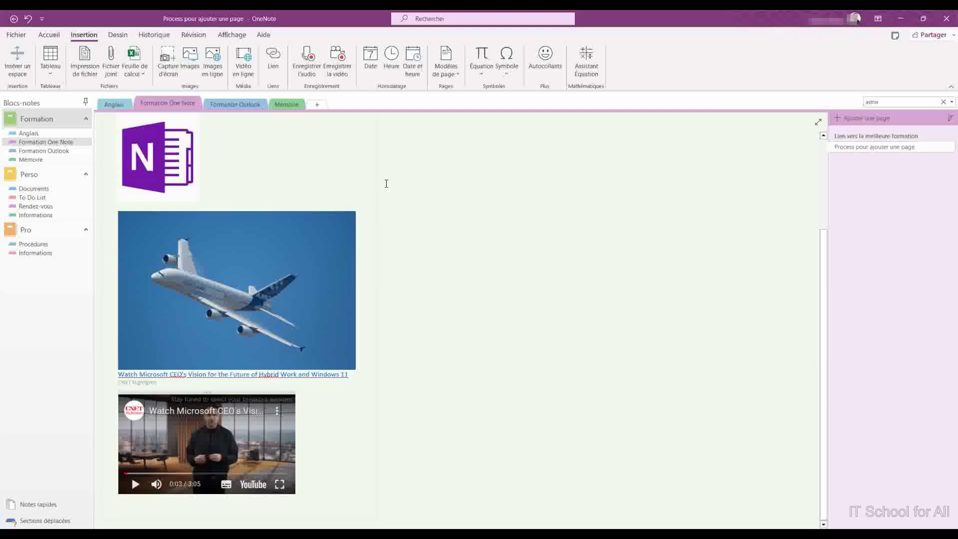
{"action": "left_click", "coordinate": [273, 78]}
{"action": "left_click", "coordinate": [425, 184]}
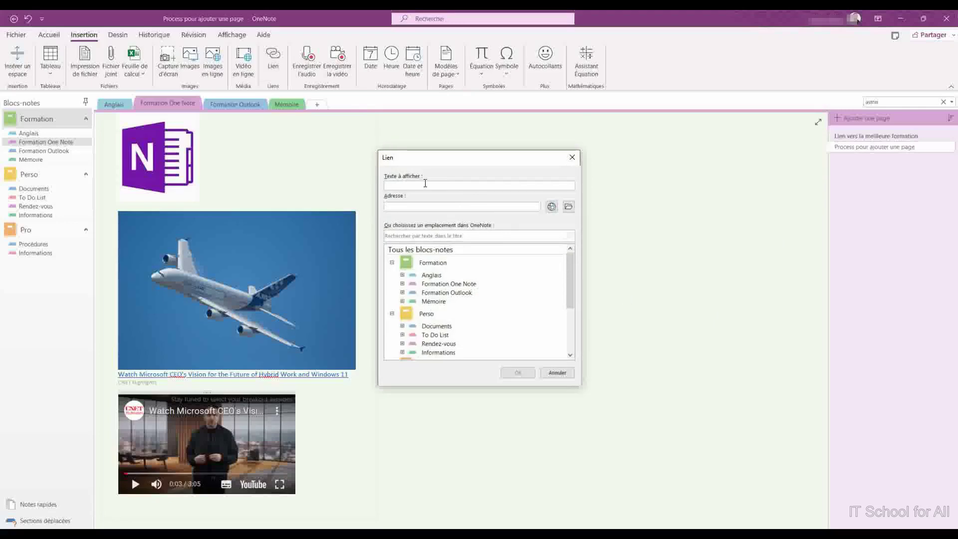
{"action": "type", "text": "Mon lien"}
{"action": "type", "text": "https://www.microsoft.com/fr-fr/"}
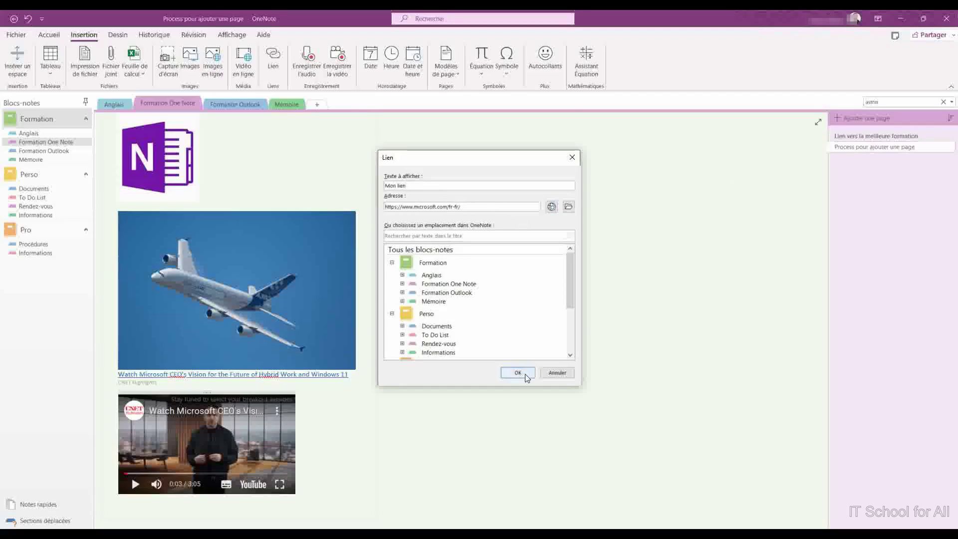
{"action": "left_click", "coordinate": [518, 374]}
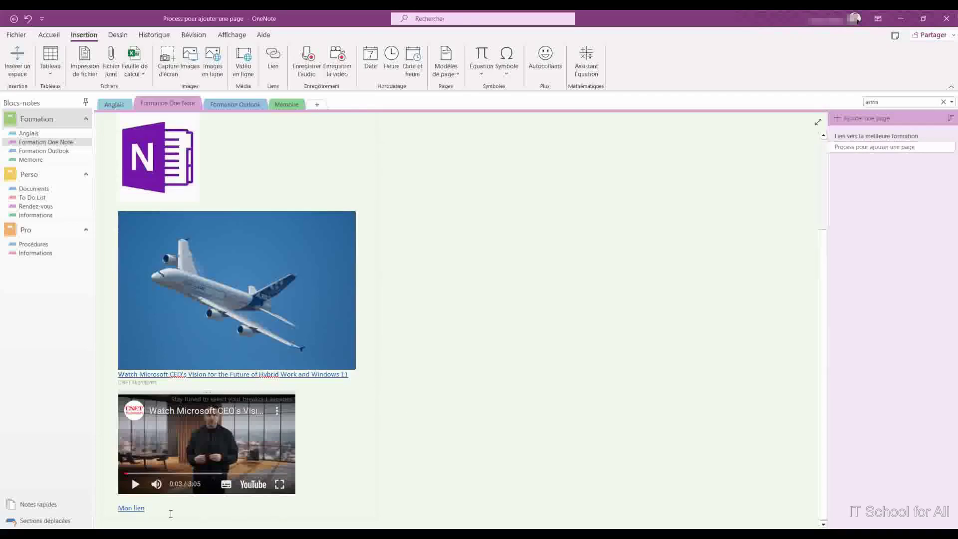
Start a new line below the "Mon lien" link, record an audio note there, and stop the recording
{"action": "scroll", "coordinate": [124, 513], "scroll_direction": "down", "scroll_amount": 2}
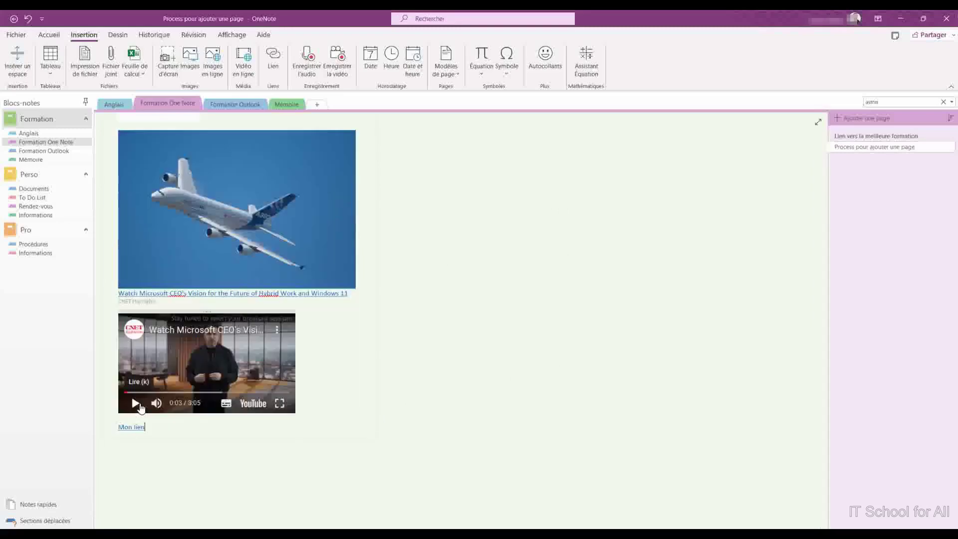
{"action": "key", "text": "Return"}
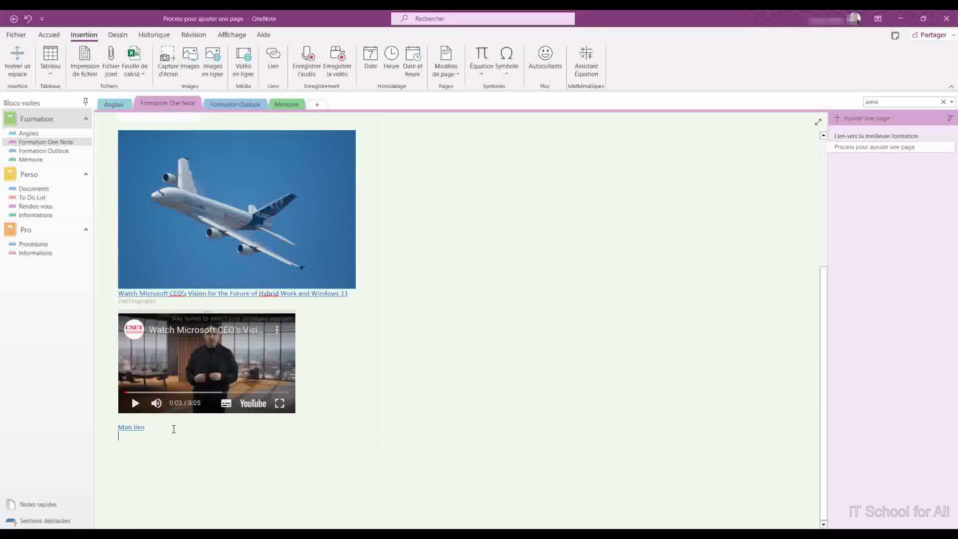
{"action": "left_click", "coordinate": [307, 68]}
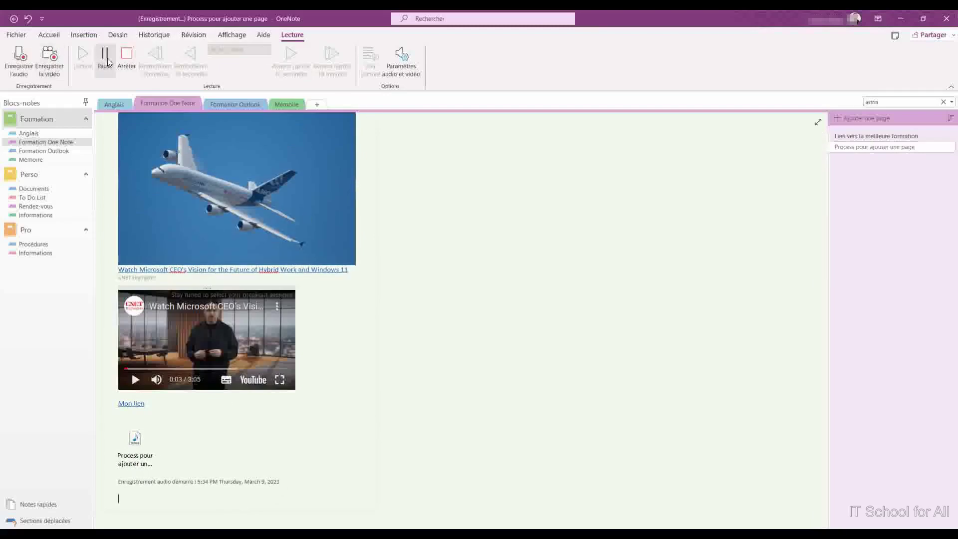
{"action": "left_click", "coordinate": [130, 57]}
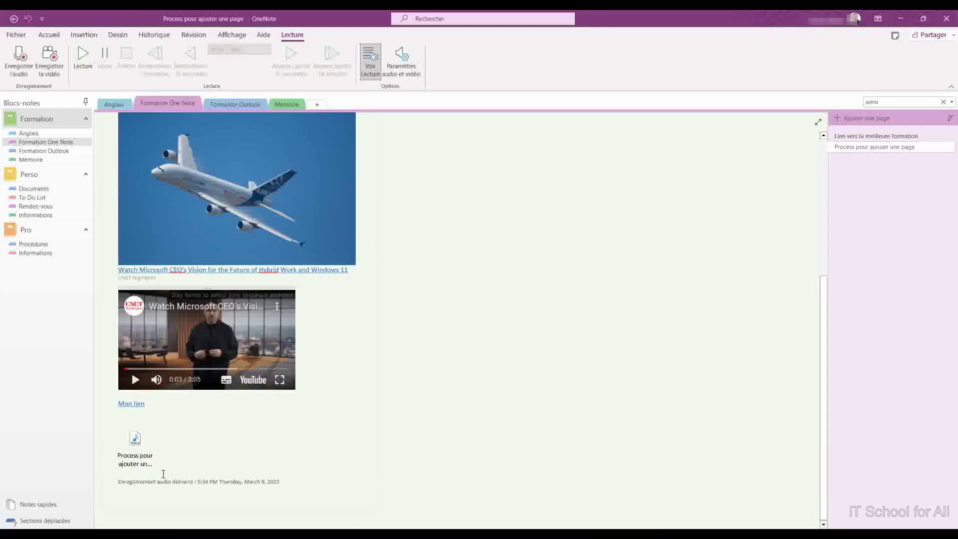
Undo the audio recording below the "Mon lien" link and insert a table of three columns and three rows in its place
{"action": "left_click", "coordinate": [83, 35]}
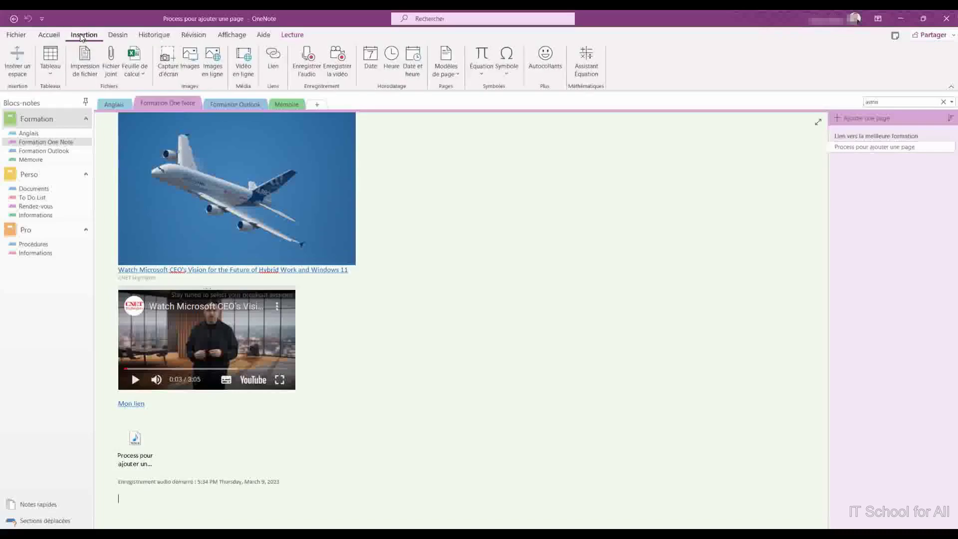
{"action": "key", "text": "ctrl+z"}
{"action": "left_click", "coordinate": [83, 35]}
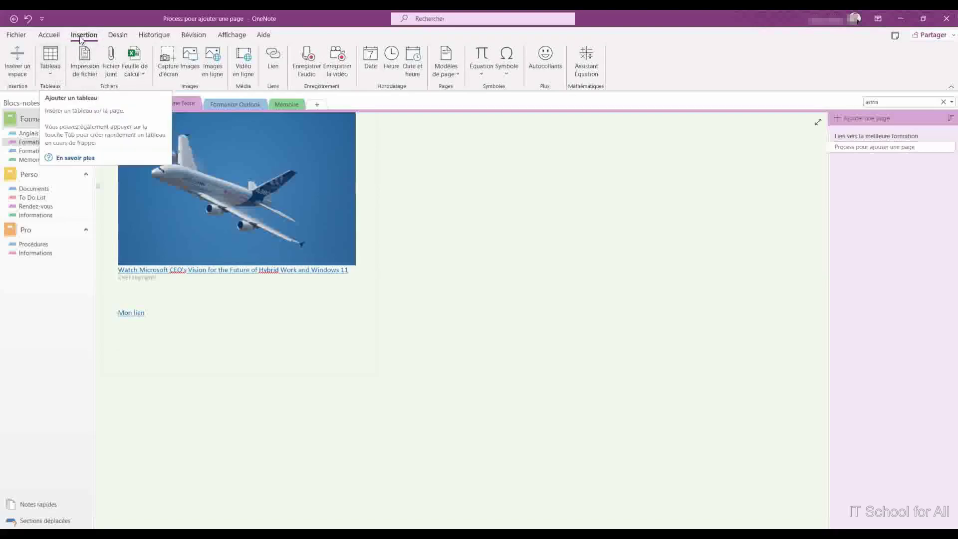
{"action": "left_click", "coordinate": [52, 70]}
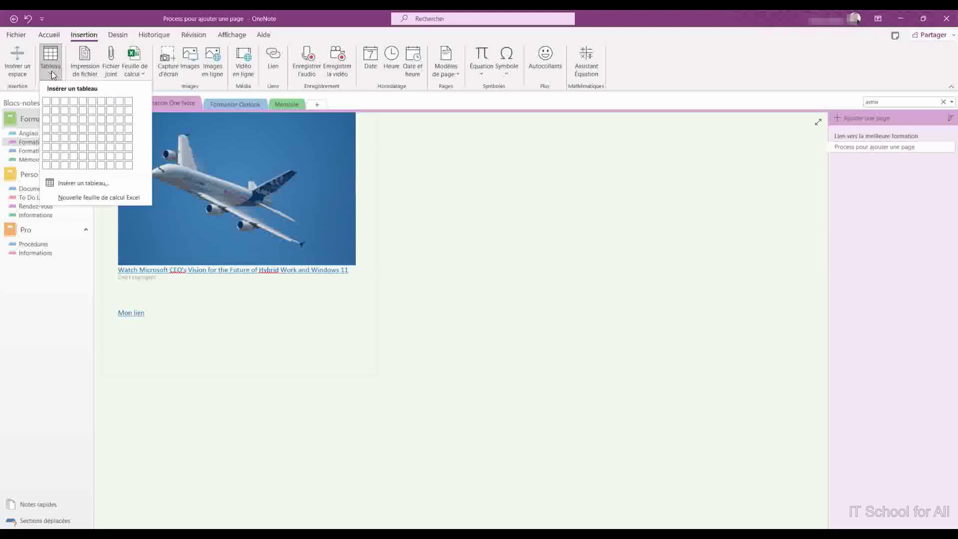
{"action": "left_click", "coordinate": [65, 119]}
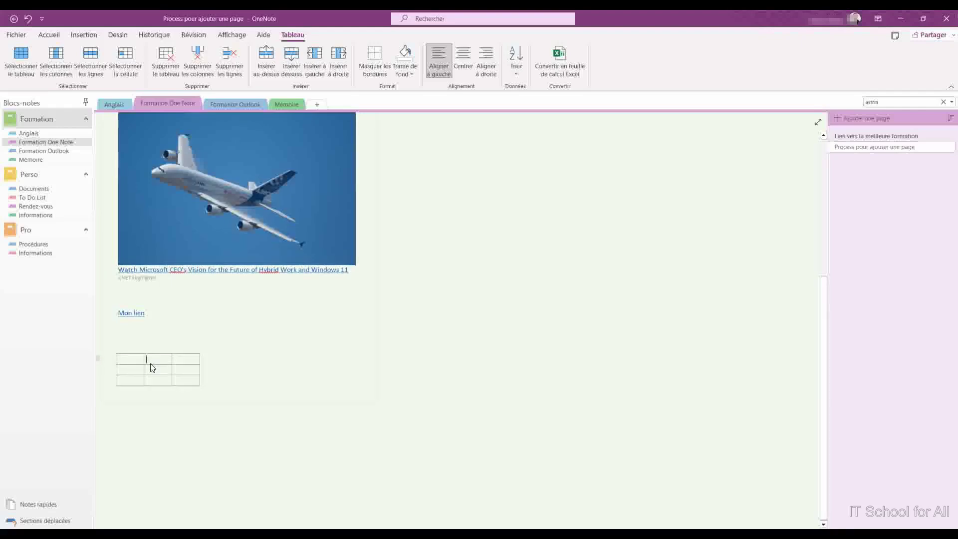
Enter the headings "Colonne A", "Colonne B" and "Colonne C" in the table's first row
{"action": "type", "text": "colonne B"}
{"action": "left_click", "coordinate": [189, 363]}
{"action": "type", "text": "Colonne C"}
{"action": "left_click", "coordinate": [137, 359]}
{"action": "type", "text": "Colonne A"}
Label the rows in the first column "Ligne A", "Ligne B" and "Ligne C", with "Ligne A" on a second line under "Colonne A"
{"action": "key", "text": "Return"}
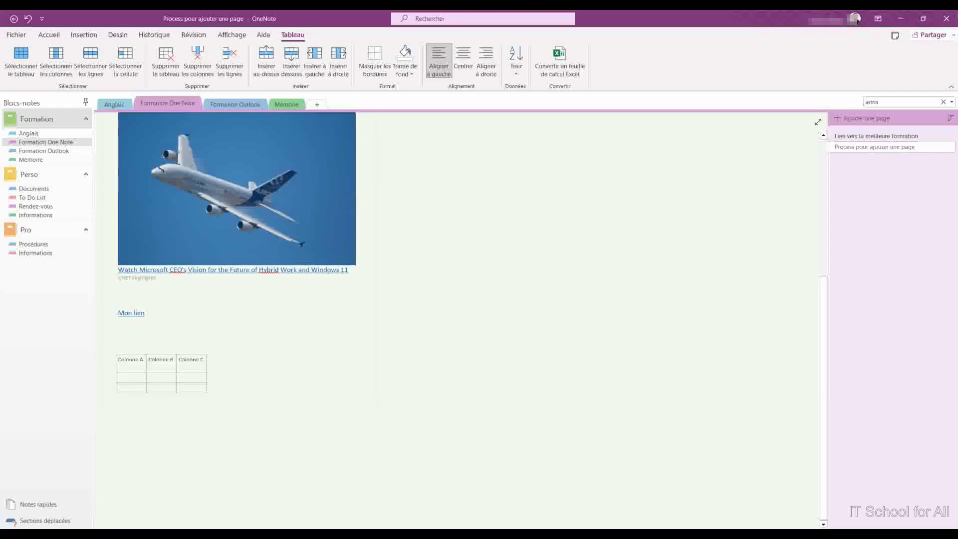
{"action": "type", "text": "Ligne"}
{"action": "left_click", "coordinate": [131, 375]}
{"action": "type", "text": "Ligne B"}
{"action": "left_click", "coordinate": [131, 388]}
{"action": "type", "text": "Ligne C"}
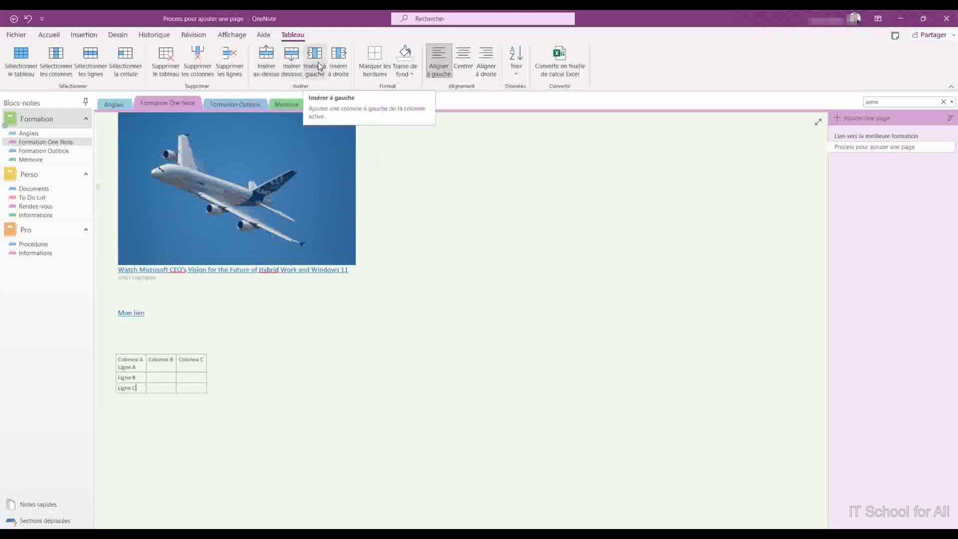
Insert an empty column after "Colonne A" and an empty row below "Ligne A" in the table
{"action": "left_click", "coordinate": [342, 64]}
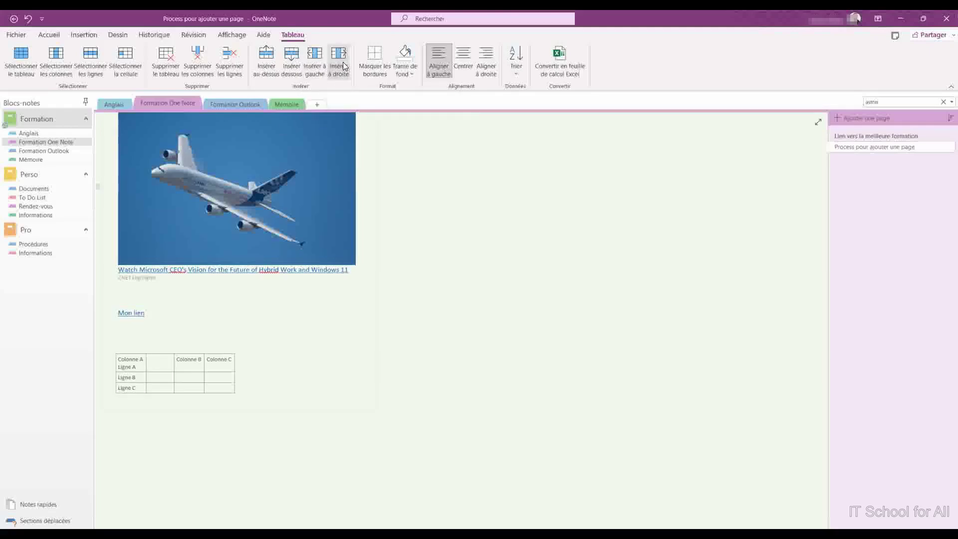
{"action": "left_click", "coordinate": [292, 68]}
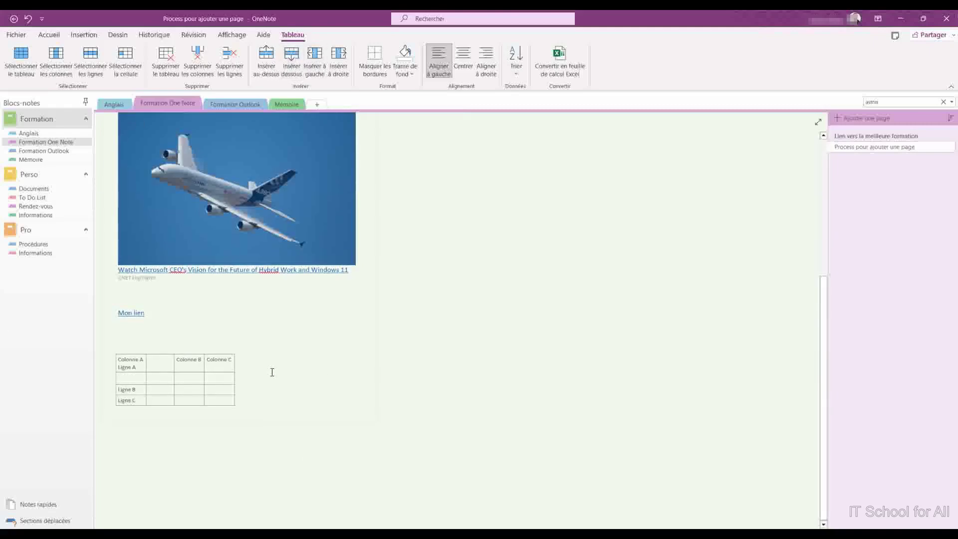
Delete the table's empty second row and its empty second column
{"action": "left_click", "coordinate": [149, 389]}
{"action": "left_click", "coordinate": [96, 375]}
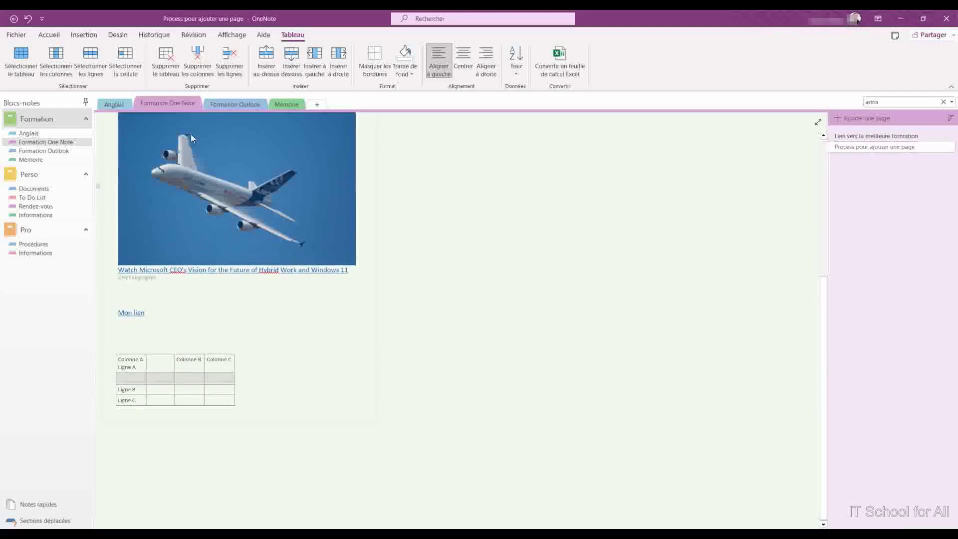
{"action": "left_click", "coordinate": [235, 67]}
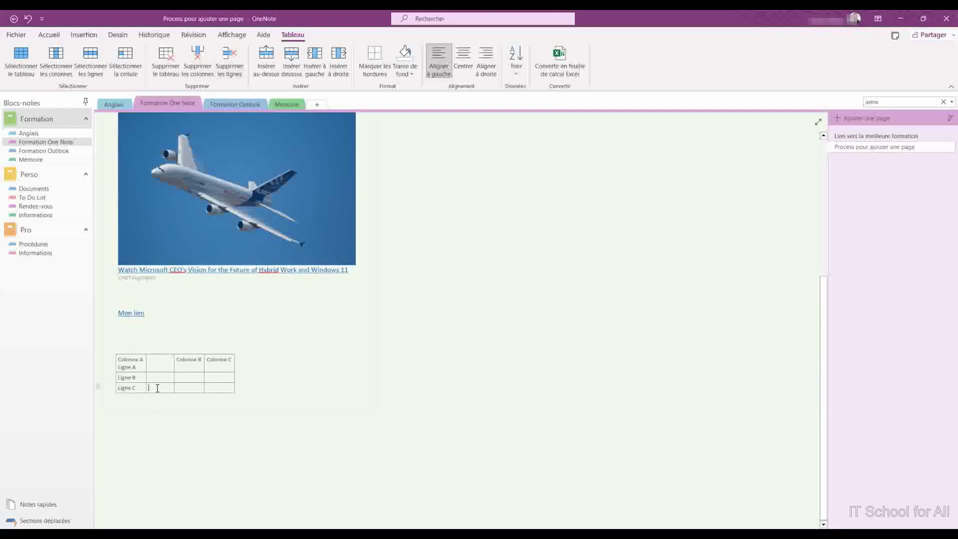
{"action": "left_click", "coordinate": [158, 351]}
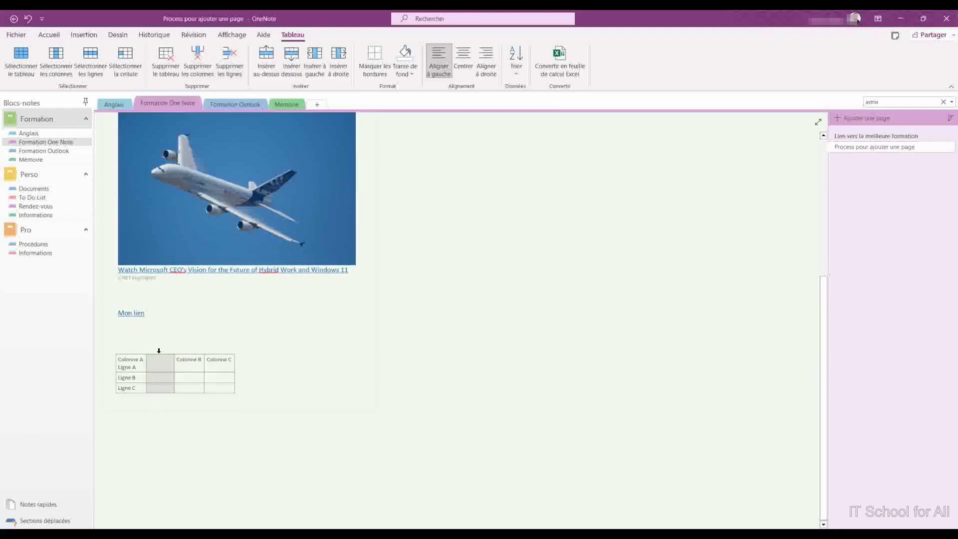
{"action": "left_click", "coordinate": [200, 65]}
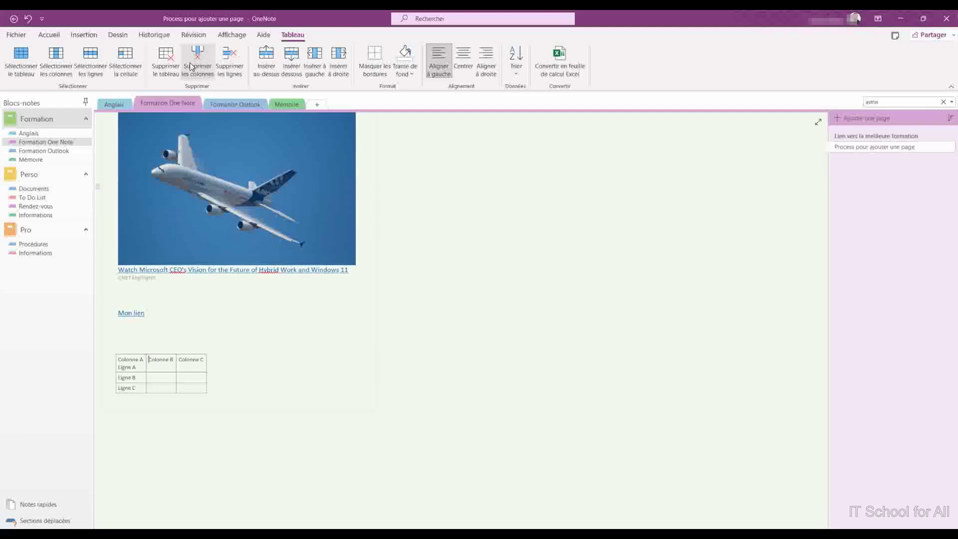
Select the "Ligne B" row and examine the table commands available for it, including the shading option
{"action": "left_click", "coordinate": [181, 387]}
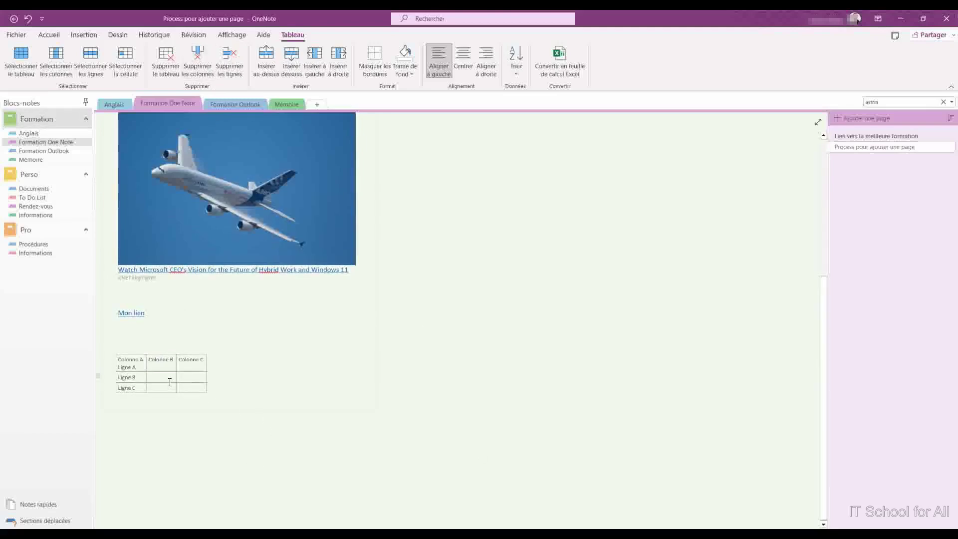
{"action": "left_click", "coordinate": [98, 376]}
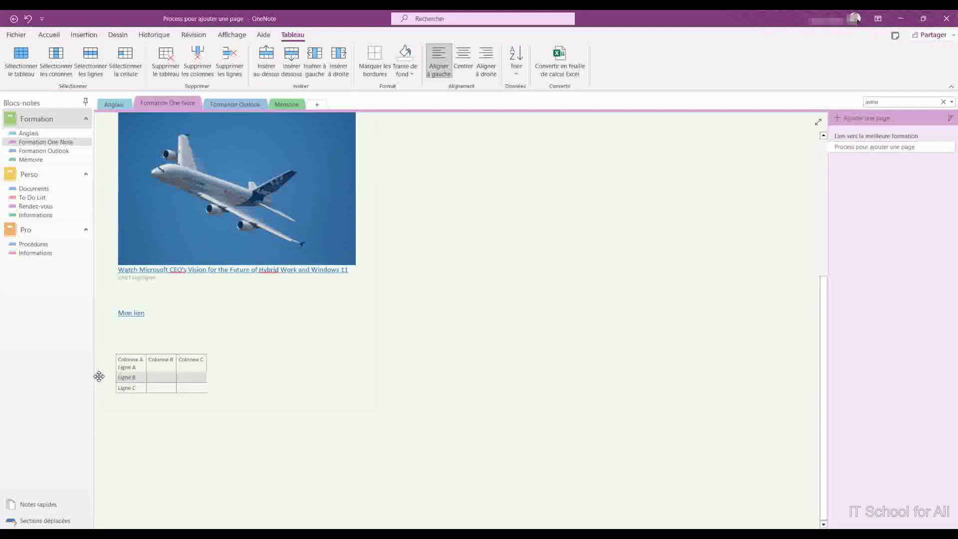
{"action": "right_click", "coordinate": [99, 377]}
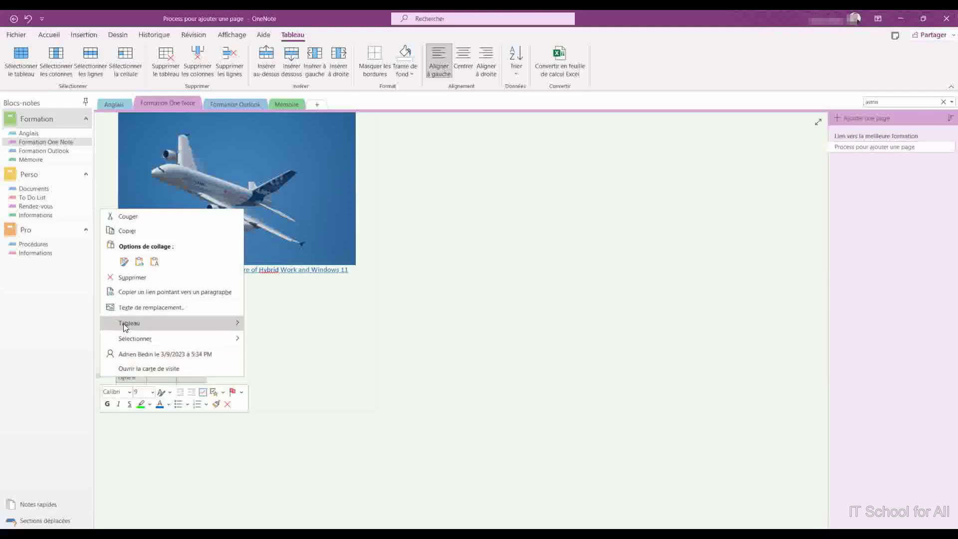
{"action": "mouse_move", "coordinate": [129, 322]}
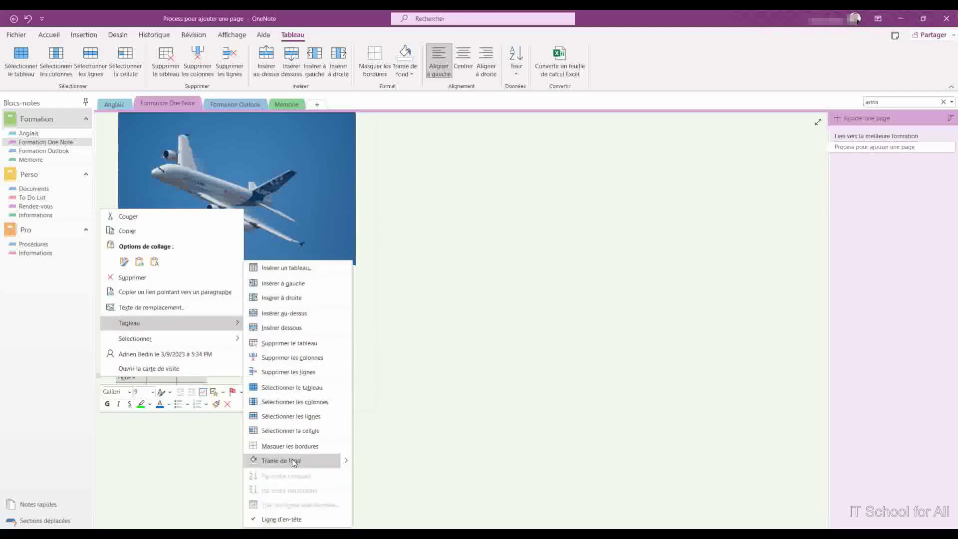
{"action": "left_click", "coordinate": [454, 342]}
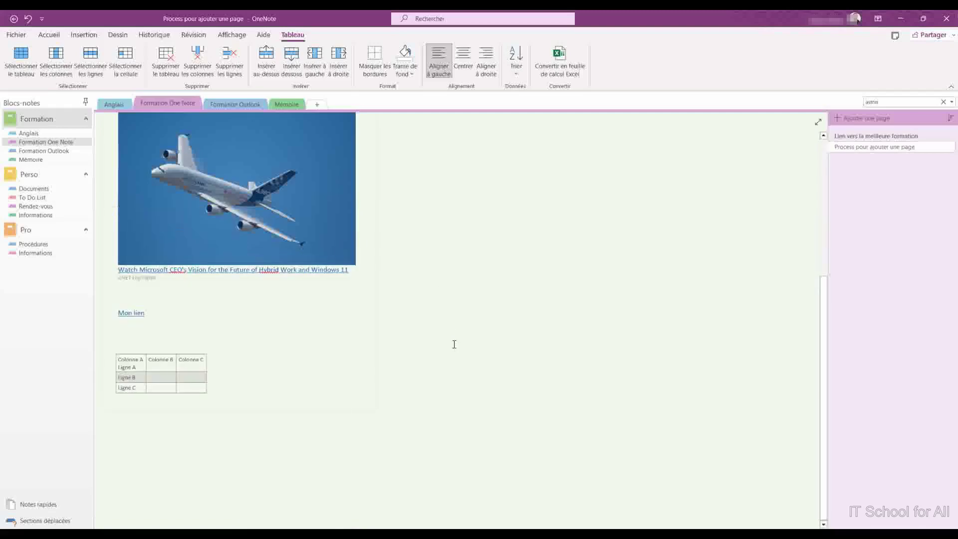
{"action": "left_click", "coordinate": [160, 388]}
{"action": "left_click", "coordinate": [183, 389]}
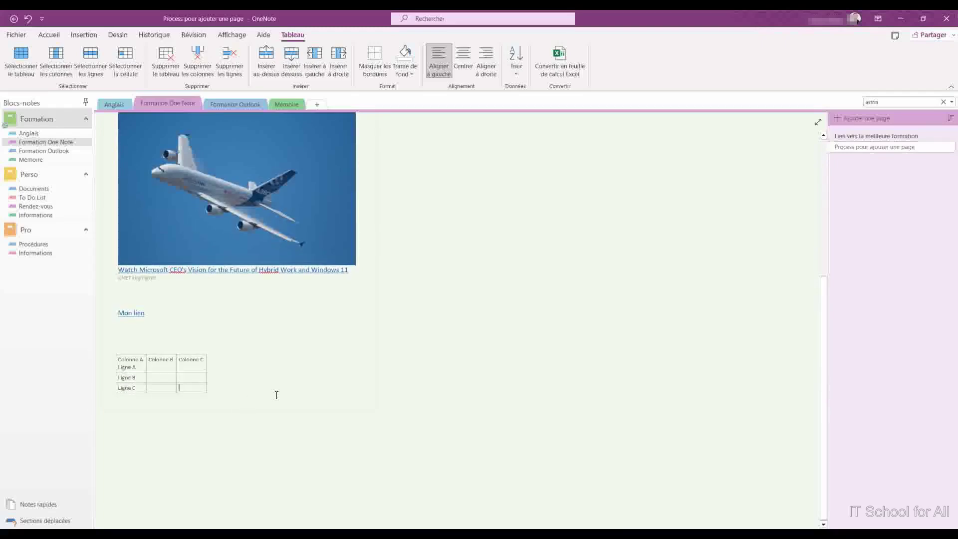
{"action": "left_click", "coordinate": [248, 397]}
Shade the table's first row orange using the theme colours
{"action": "left_click_drag", "start_coordinate": [196, 387], "coordinate": [138, 366]}
{"action": "left_click", "coordinate": [186, 387]}
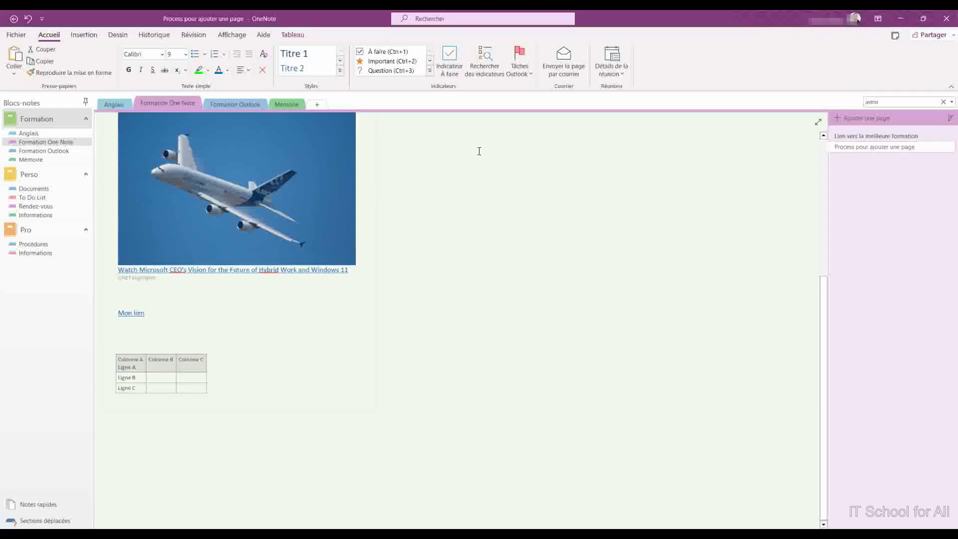
{"action": "left_click", "coordinate": [293, 34]}
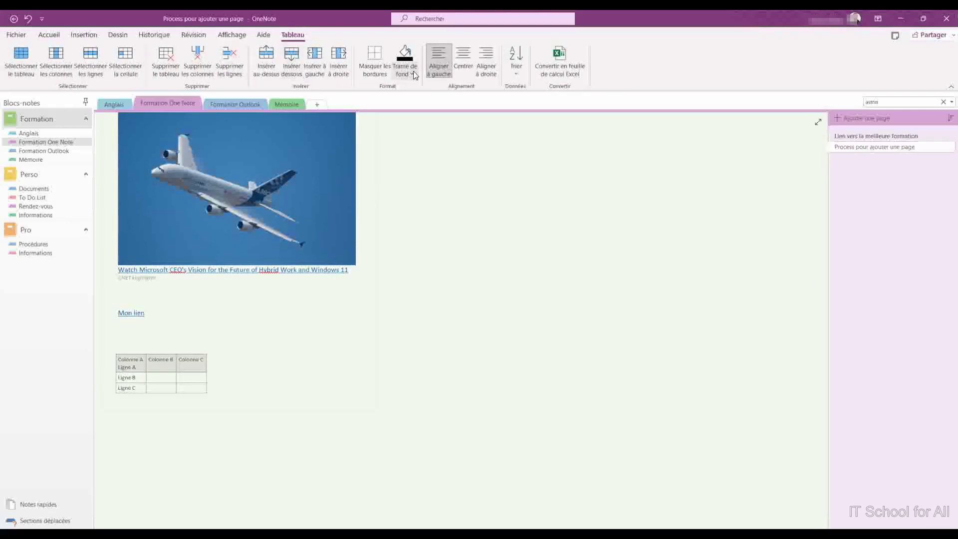
{"action": "left_click", "coordinate": [413, 72]}
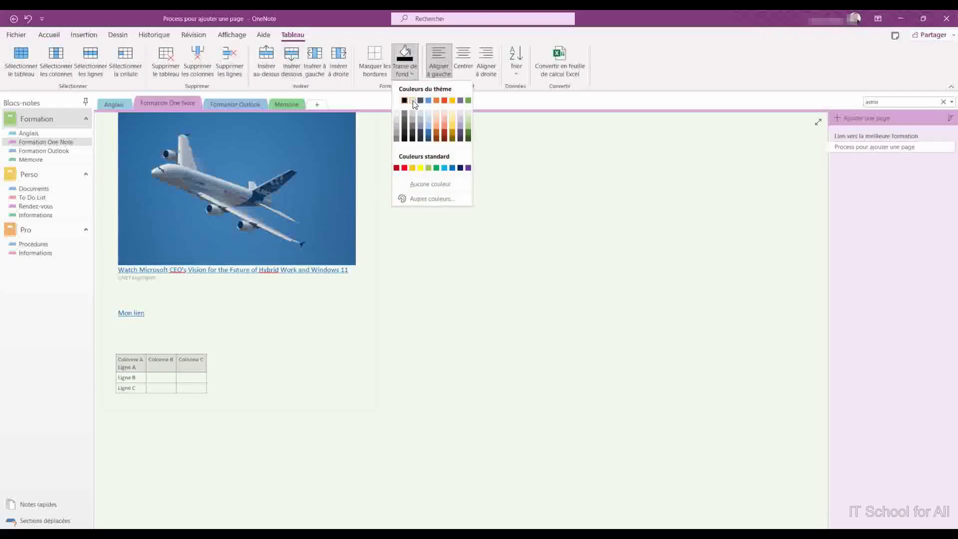
{"action": "left_click", "coordinate": [436, 100]}
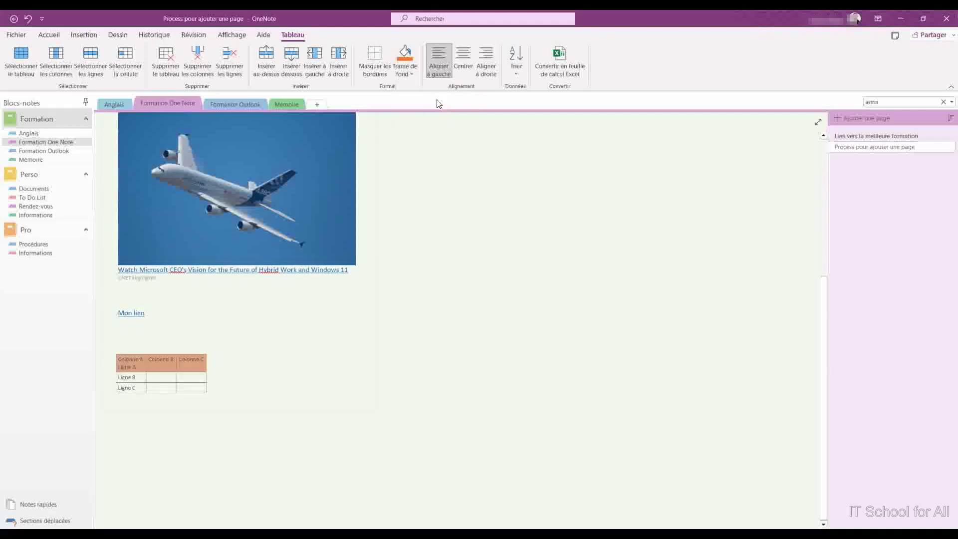
Shade the "Ligne B" and "Ligne C" label cells blue using the theme colours
{"action": "left_click", "coordinate": [156, 389]}
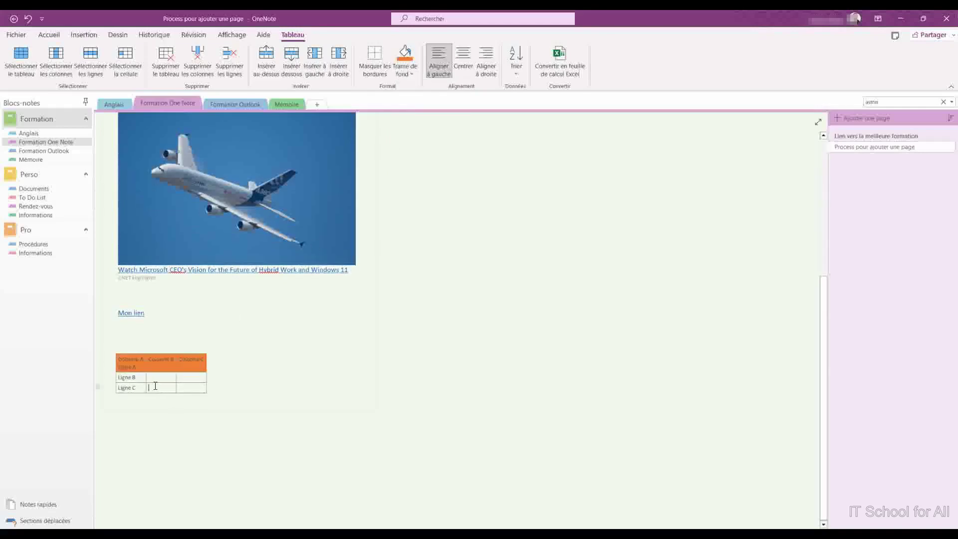
{"action": "left_click_drag", "start_coordinate": [123, 379], "coordinate": [133, 387]}
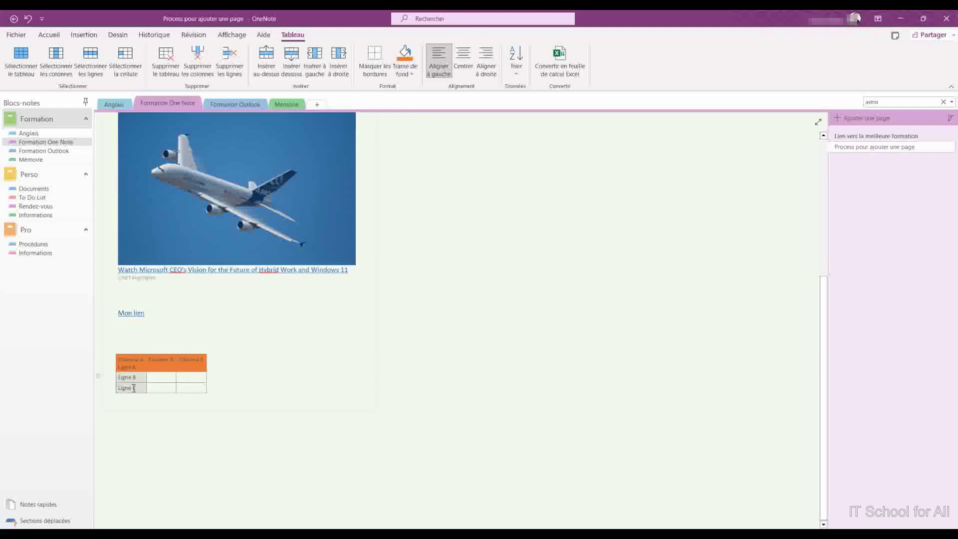
{"action": "left_click", "coordinate": [406, 75]}
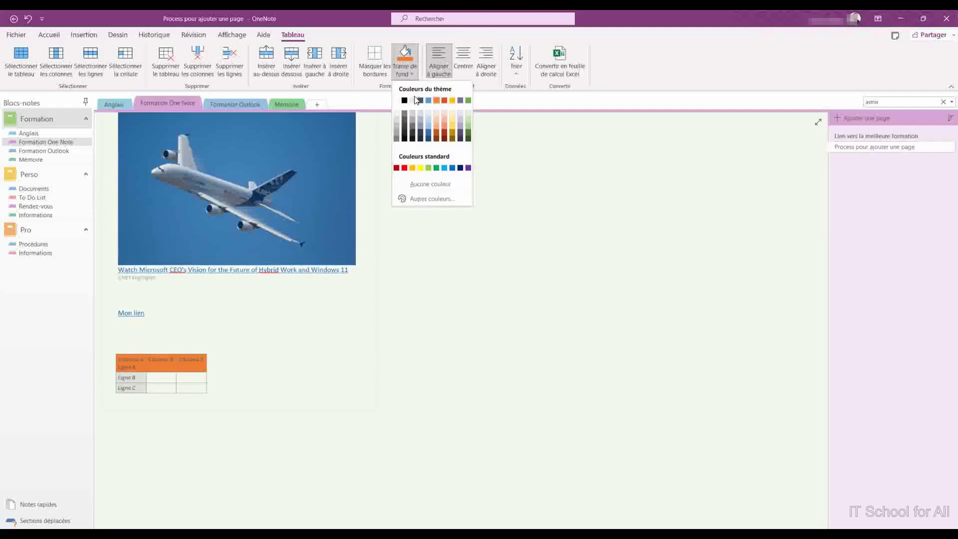
{"action": "left_click", "coordinate": [428, 101]}
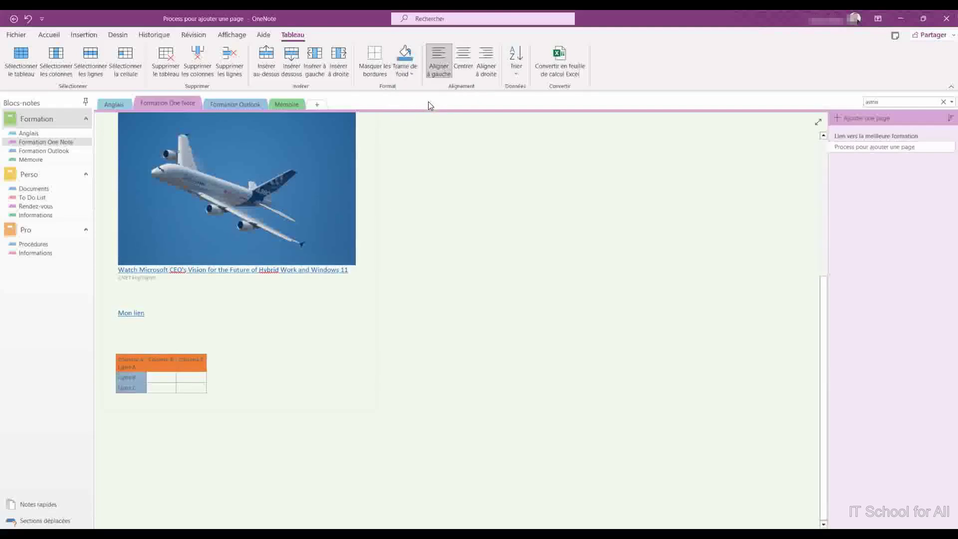
{"action": "left_click", "coordinate": [268, 451]}
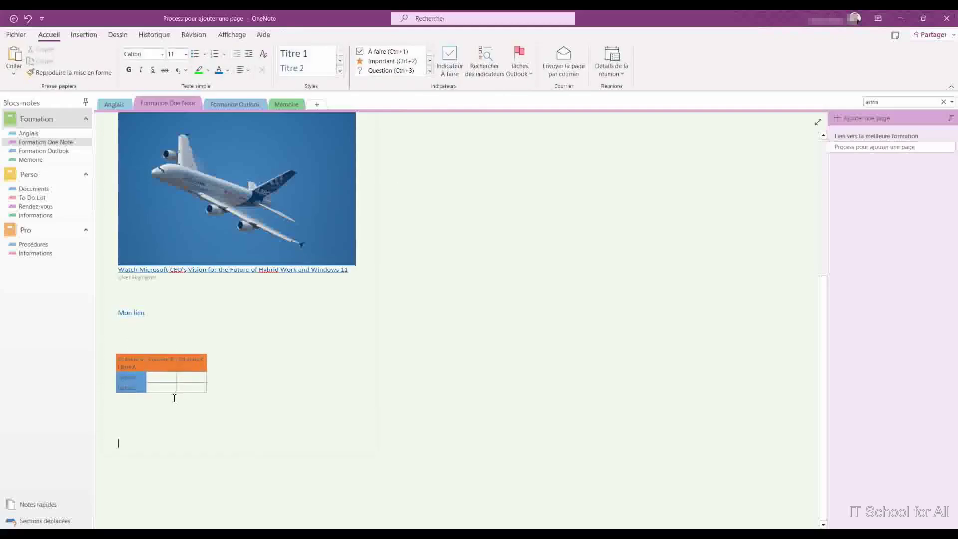
Insert a new Excel spreadsheet below the coloured table
{"action": "scroll", "coordinate": [250, 422], "scroll_direction": "down", "scroll_amount": 3}
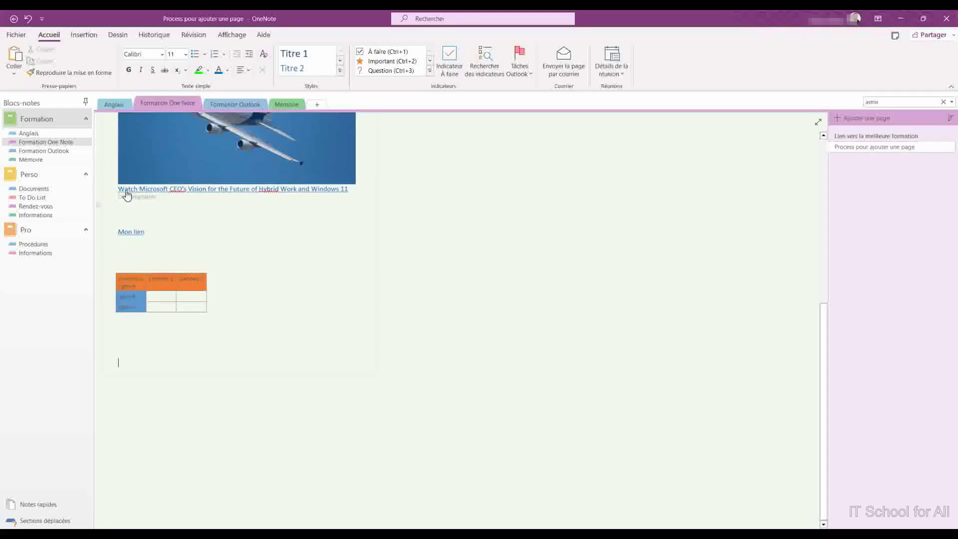
{"action": "left_click", "coordinate": [85, 40]}
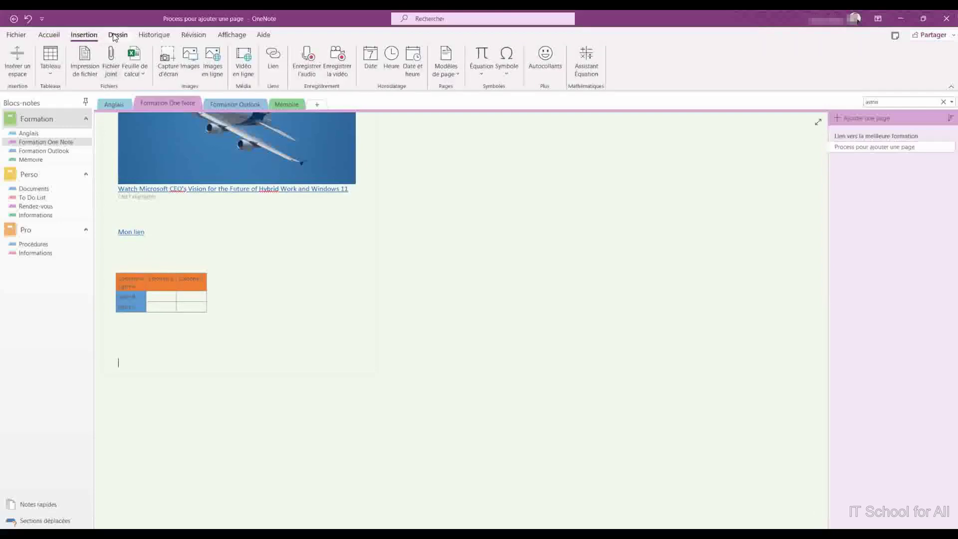
{"action": "left_click", "coordinate": [143, 76]}
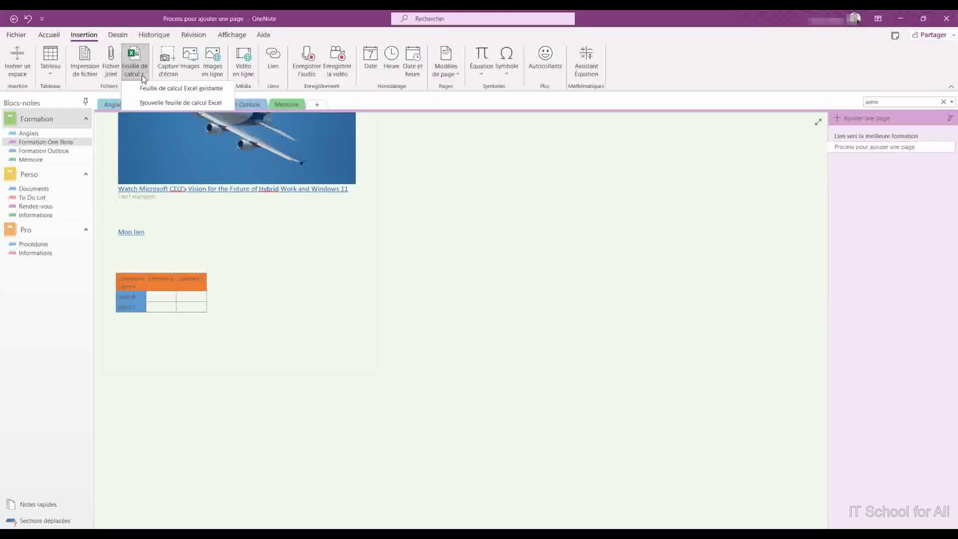
{"action": "left_click", "coordinate": [149, 104]}
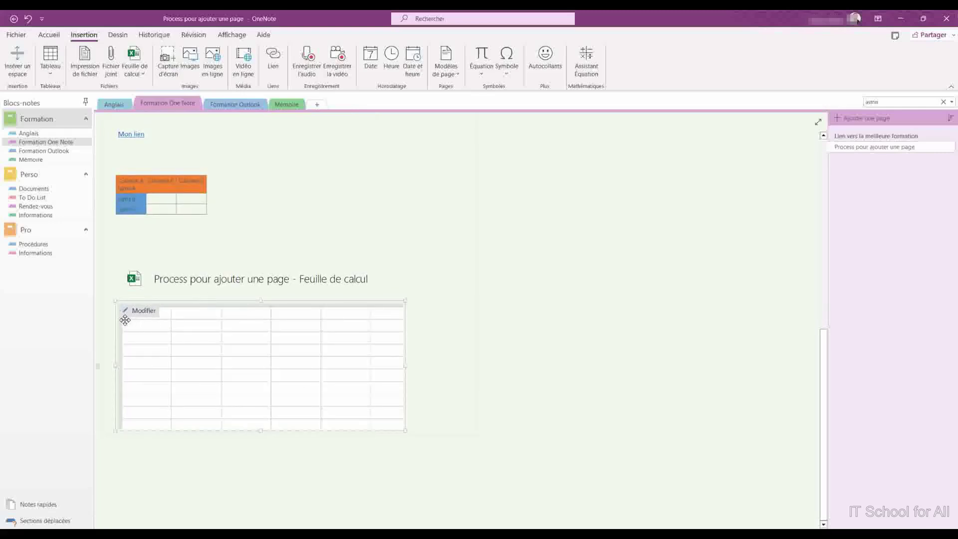
Open the embedded spreadsheet for editing in Excel and enter A, B and C in cells A1 to C1
{"action": "left_click", "coordinate": [148, 283]}
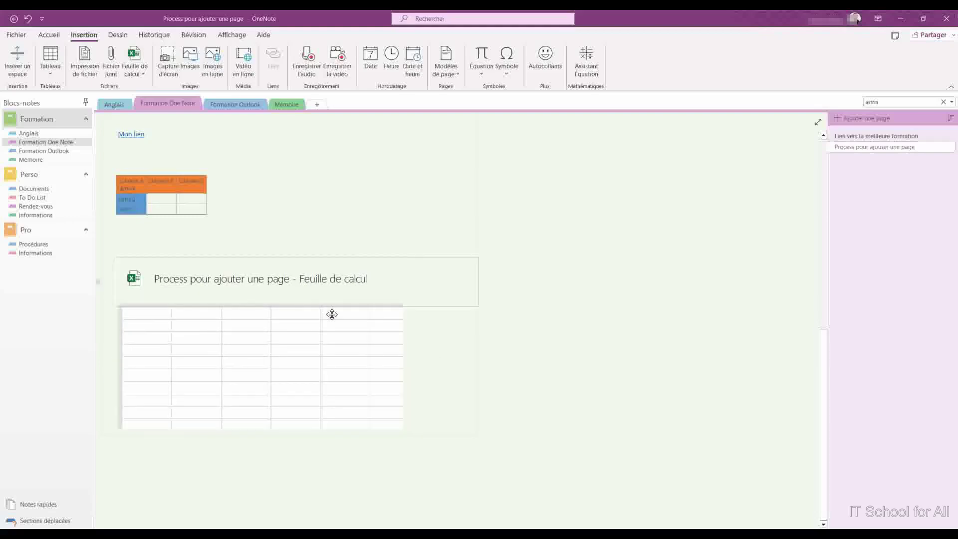
{"action": "left_click", "coordinate": [356, 330]}
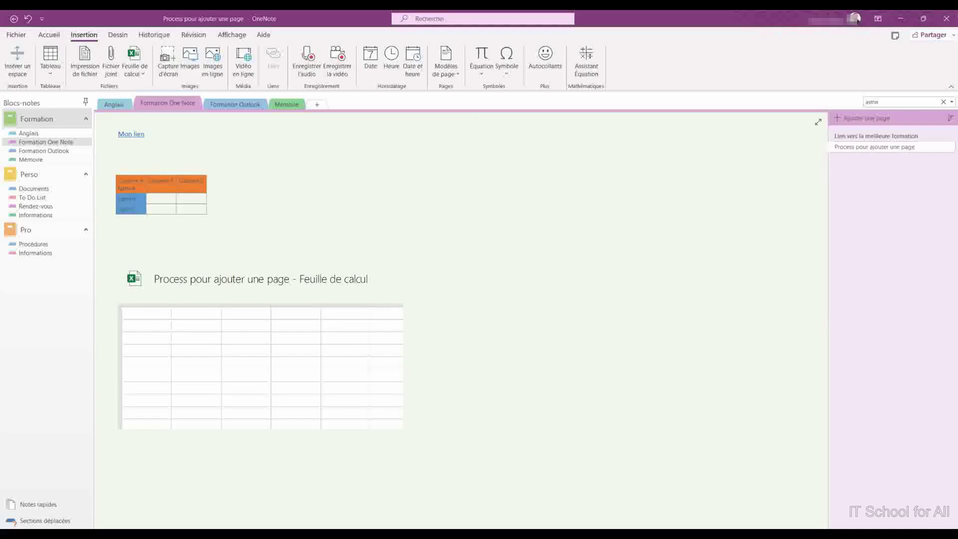
{"action": "type", "text": "A"}
{"action": "key", "text": "Tab"}
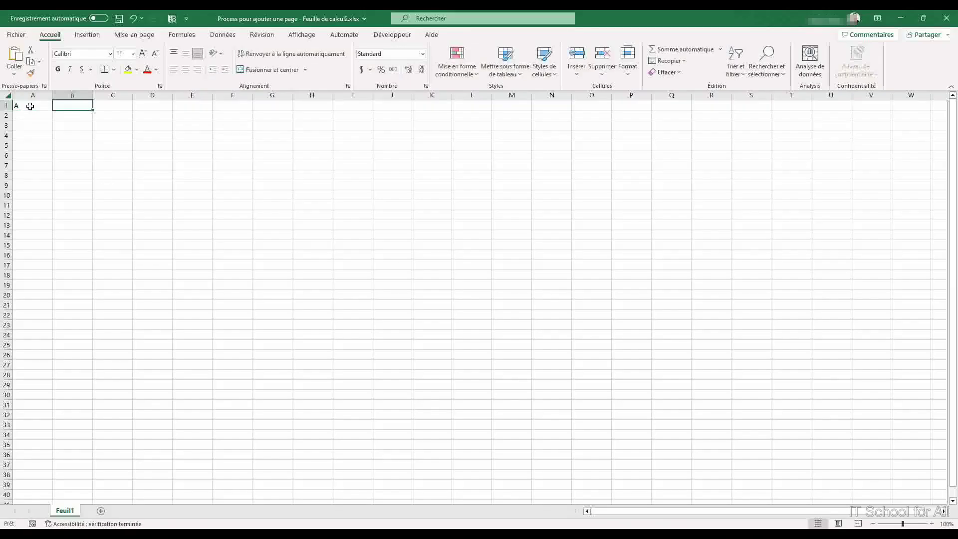
{"action": "type", "text": "B"}
{"action": "key", "text": "Tab"}
{"action": "type", "text": "C"}
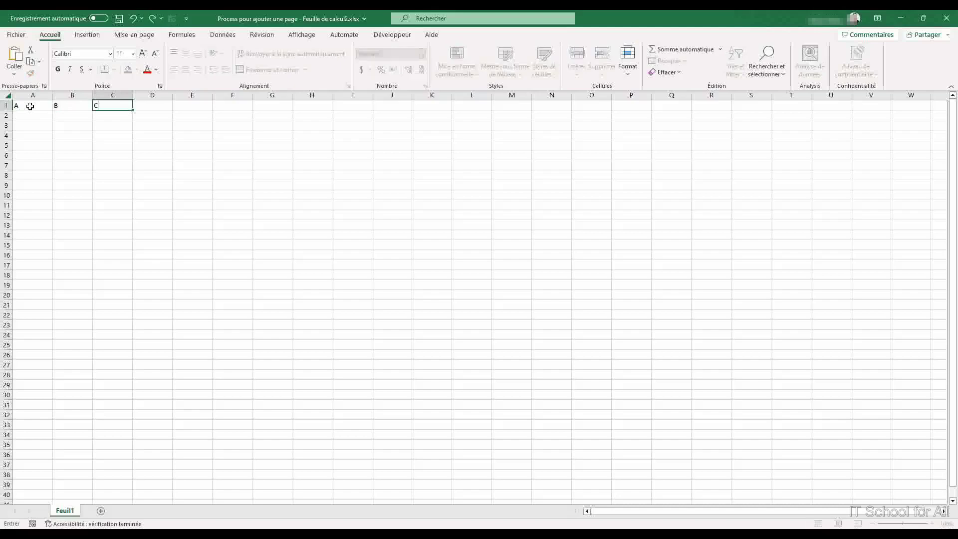
{"action": "key", "text": "Return"}
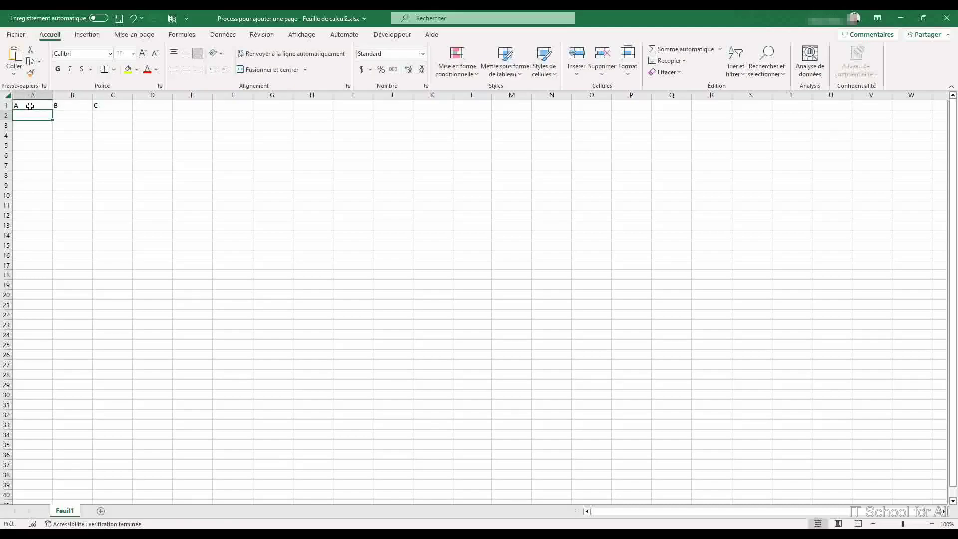
Enter 1, 2 and 3 in cells A2 to A4 and shift the A, B, C headings one column over to B1:D1
{"action": "type", "text": "1"}
{"action": "key", "text": "Return"}
{"action": "type", "text": "2"}
{"action": "key", "text": "Return"}
{"action": "type", "text": "3"}
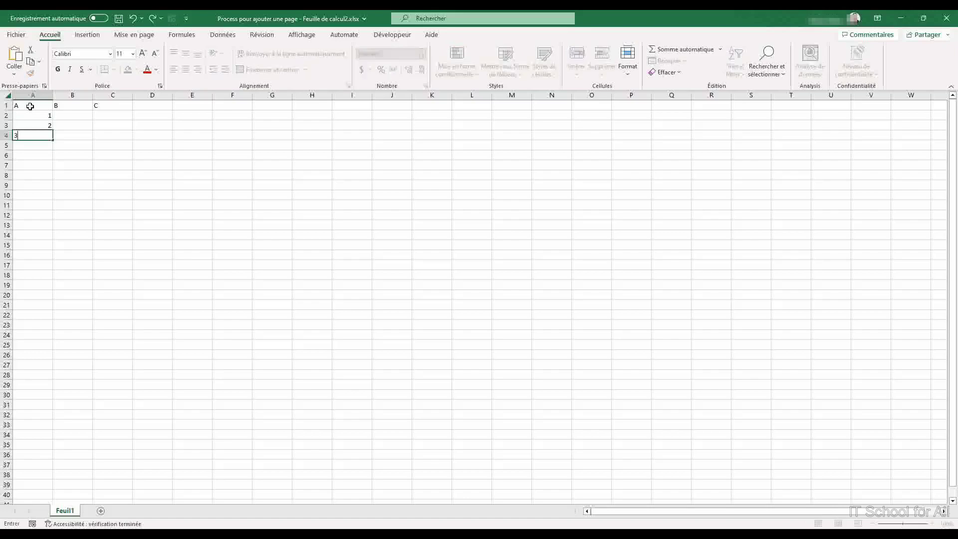
{"action": "left_click_drag", "start_coordinate": [30, 106], "coordinate": [82, 103]}
{"action": "left_click", "coordinate": [100, 108]}
{"action": "left_click", "coordinate": [112, 165]}
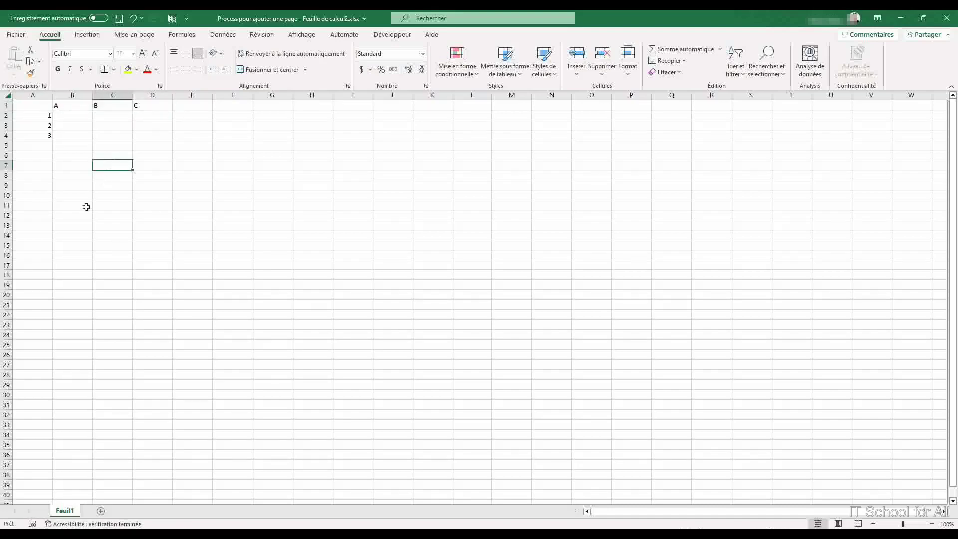
Convert the range A1:D4 into a table, leaving the option for existing headers off
{"action": "left_click", "coordinate": [75, 152]}
{"action": "left_click", "coordinate": [152, 138]}
{"action": "left_click", "coordinate": [41, 105], "text": "shift"}
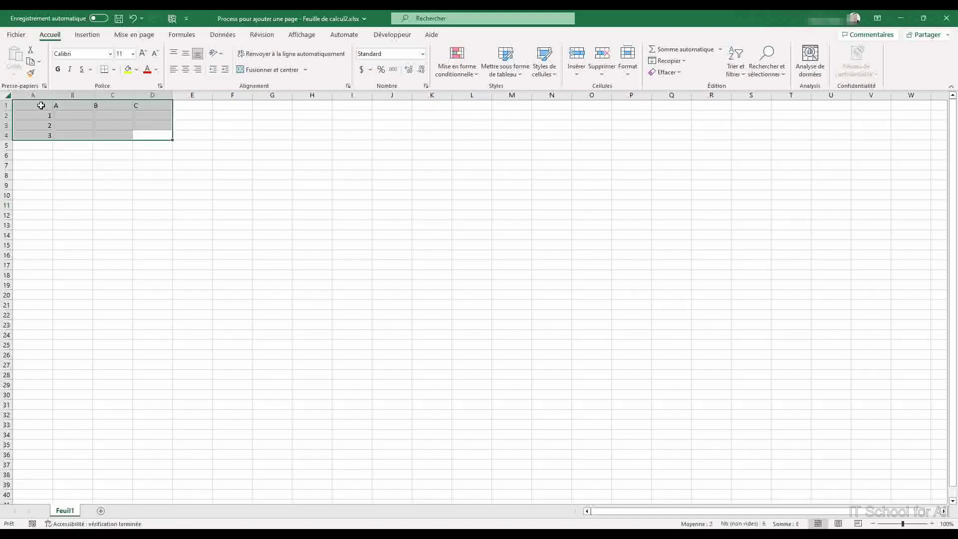
{"action": "left_click", "coordinate": [87, 34]}
{"action": "left_click", "coordinate": [100, 60]}
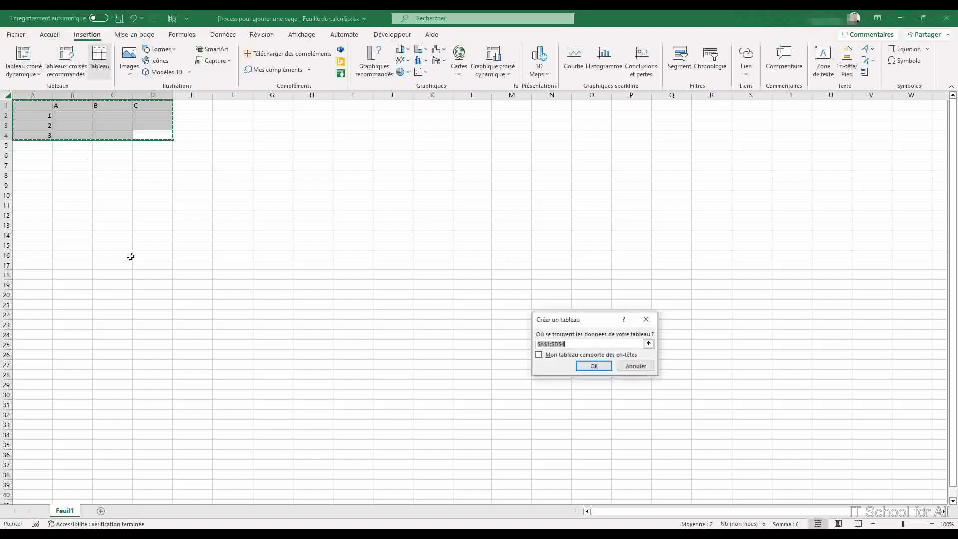
{"action": "left_click", "coordinate": [584, 367]}
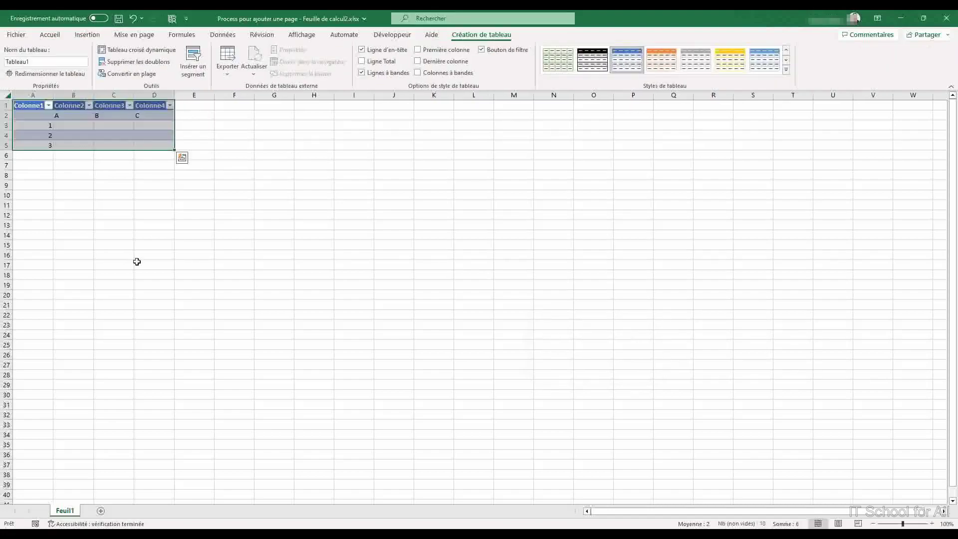
{"action": "left_click", "coordinate": [162, 227]}
{"action": "left_click", "coordinate": [384, 156]}
{"action": "left_click", "coordinate": [121, 140]}
{"action": "left_click", "coordinate": [234, 135]}
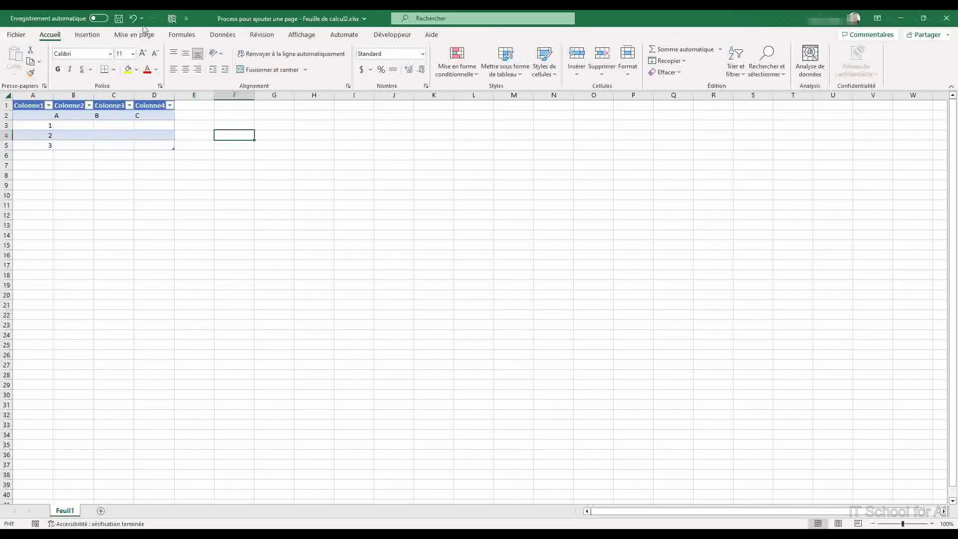
Save the embedded workbook and close it to return to the OneNote page
{"action": "left_click", "coordinate": [119, 20]}
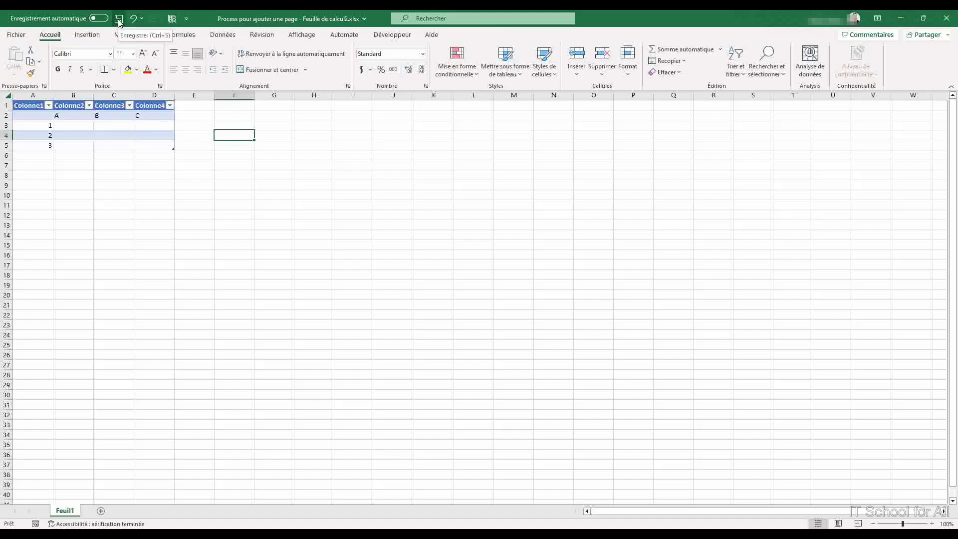
{"action": "left_click", "coordinate": [947, 18]}
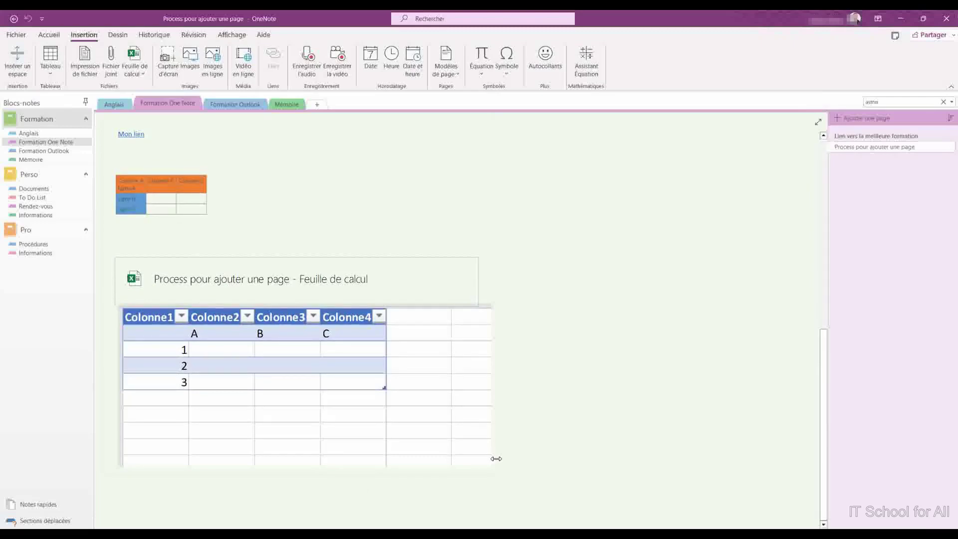
{"action": "left_click_drag", "start_coordinate": [496, 459], "coordinate": [527, 459]}
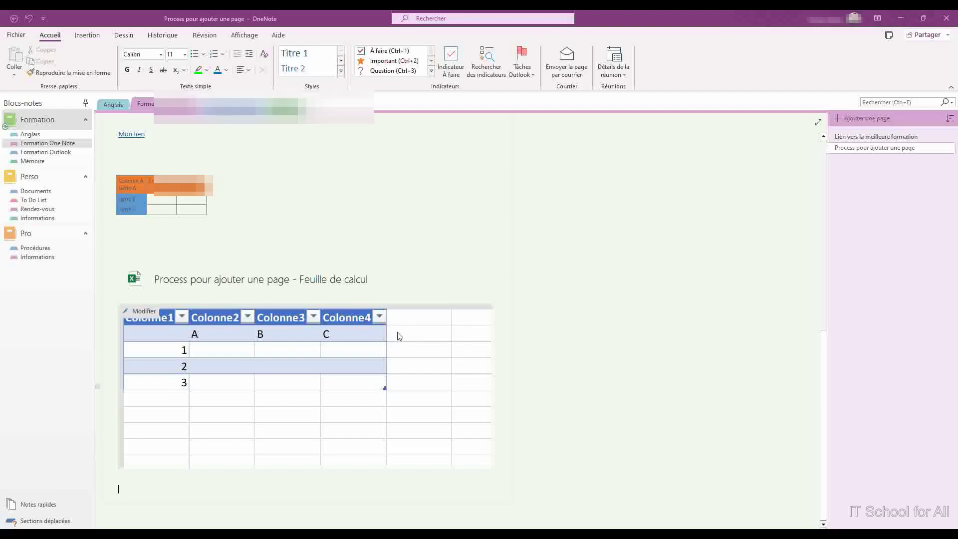
Open the stickers collection and choose the "OH YEAH!" sticker from the Office-Drama set
{"action": "left_click", "coordinate": [90, 37]}
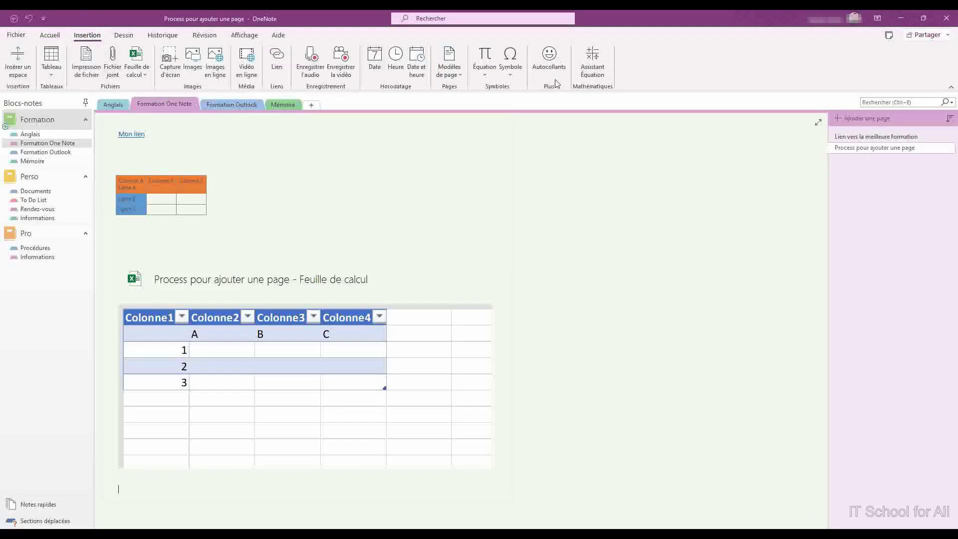
{"action": "left_click", "coordinate": [551, 63]}
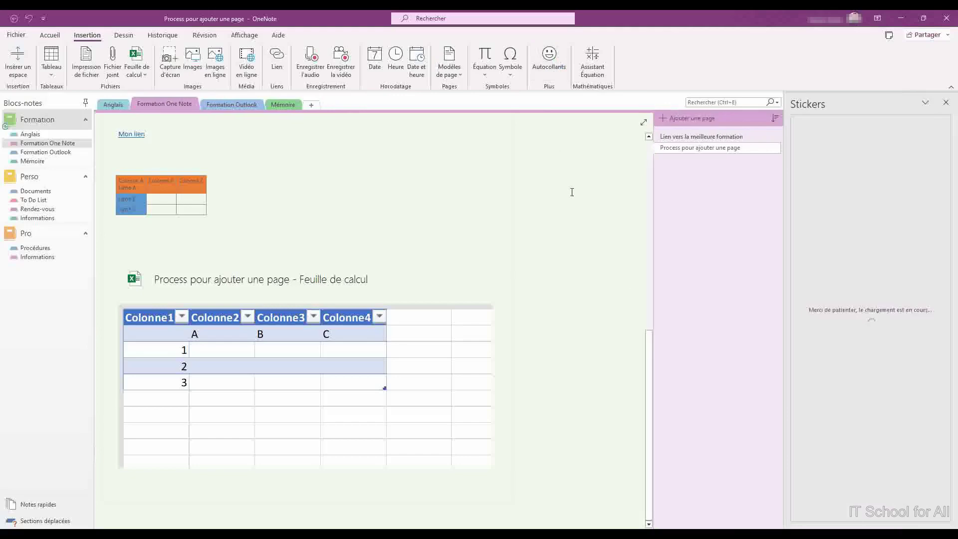
{"action": "left_click", "coordinate": [801, 306]}
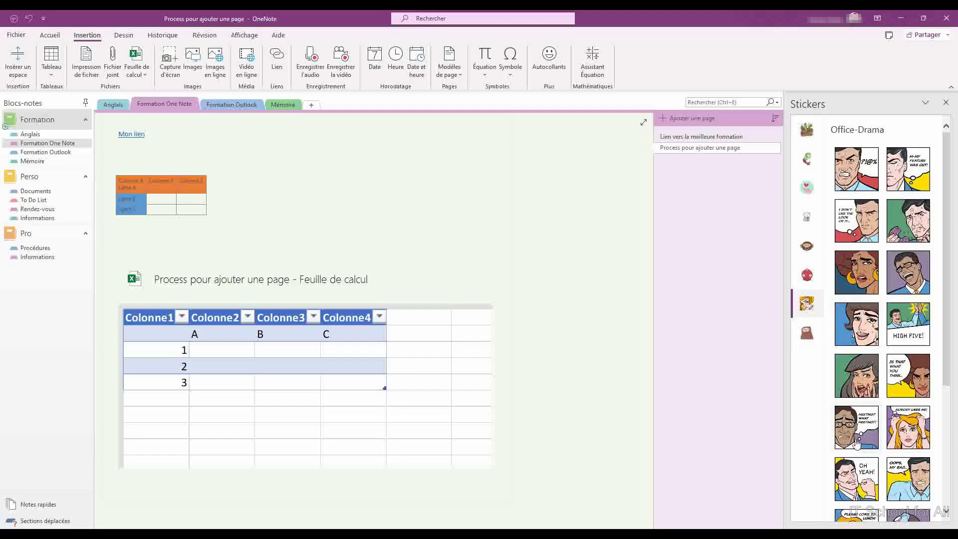
{"action": "left_click", "coordinate": [854, 482]}
Replace the sticker's caption with "Les autocollants !", insert it below the spreadsheet and close the sticker collection
{"action": "left_click_drag", "start_coordinate": [862, 208], "coordinate": [837, 210]}
{"action": "type", "text": "L"}
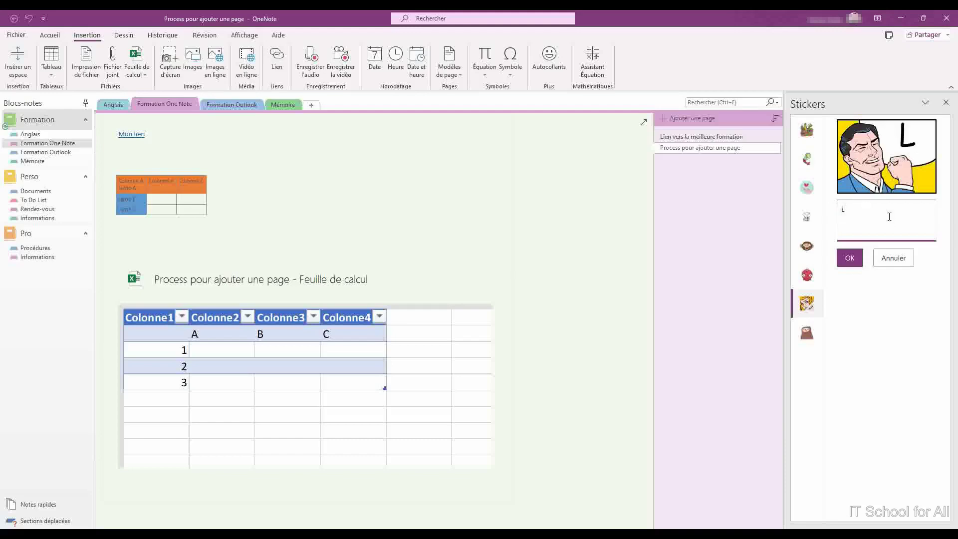
{"action": "type", "text": "es aut"}
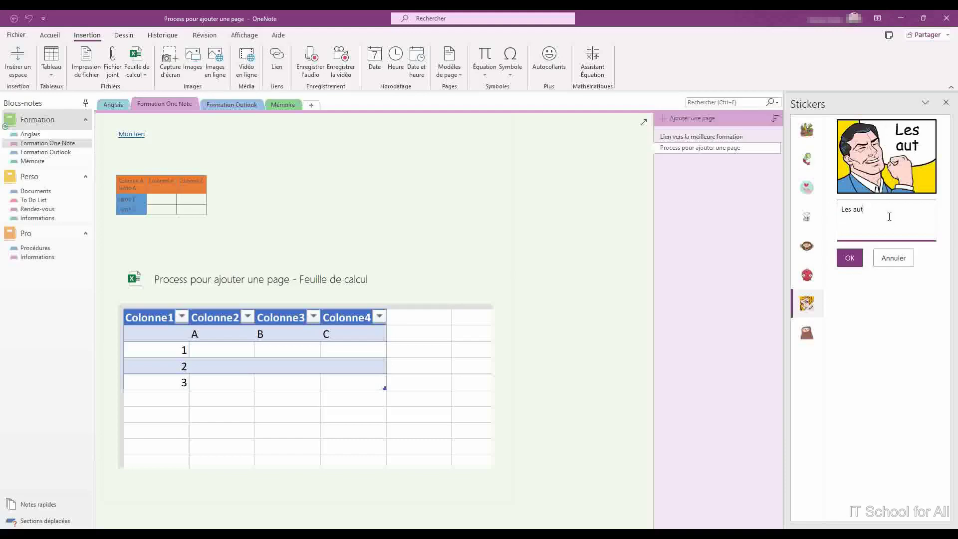
{"action": "type", "text": "ocollants"}
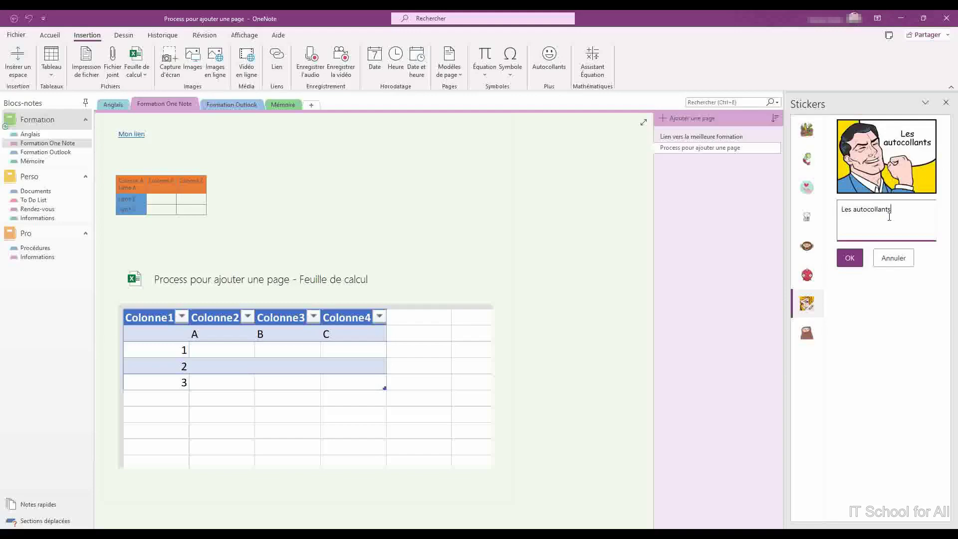
{"action": "type", "text": " :"}
{"action": "key", "text": "BackSpace"}
{"action": "type", "text": "!"}
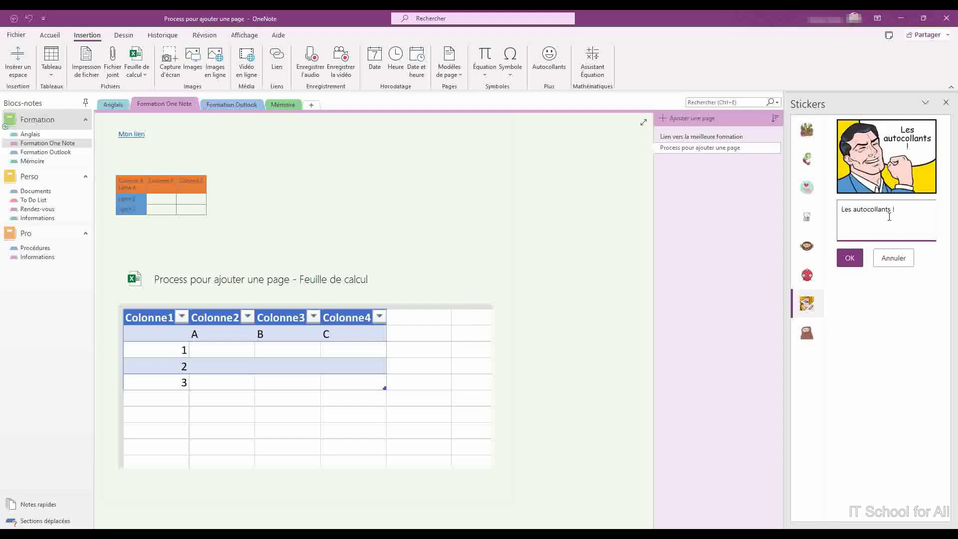
{"action": "left_click", "coordinate": [848, 259]}
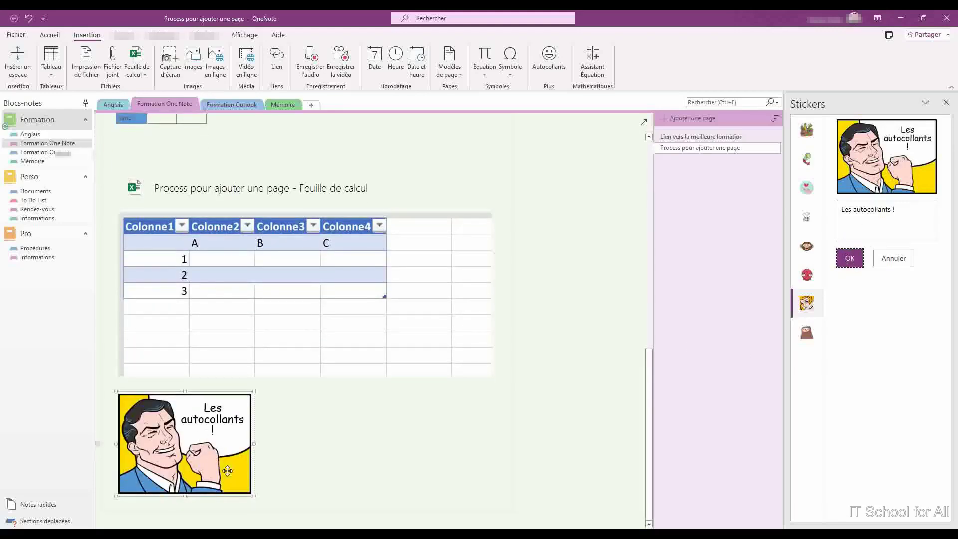
{"action": "left_click", "coordinate": [945, 103]}
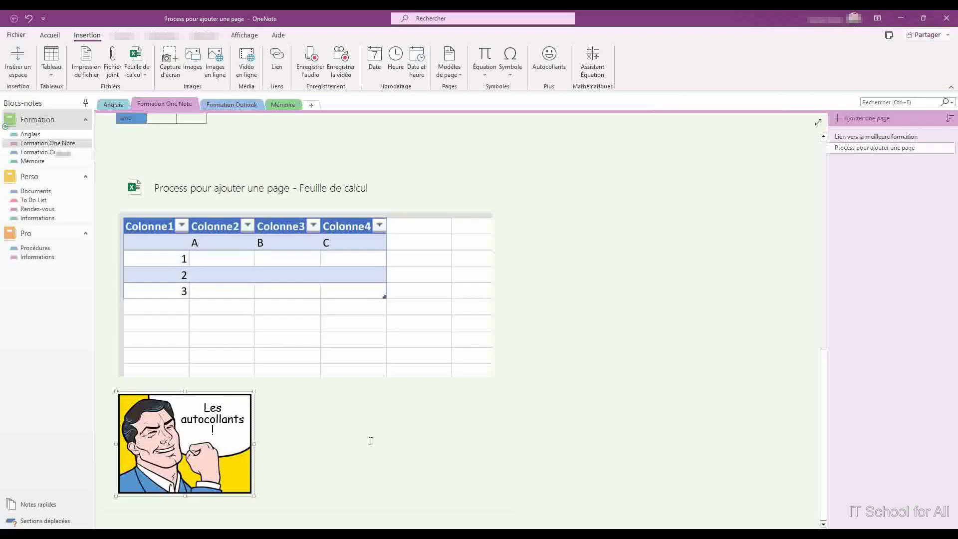
Insert a face emoji followed by a hand emoji on the line below the sticker
{"action": "left_click", "coordinate": [295, 493]}
{"action": "left_click", "coordinate": [299, 488]}
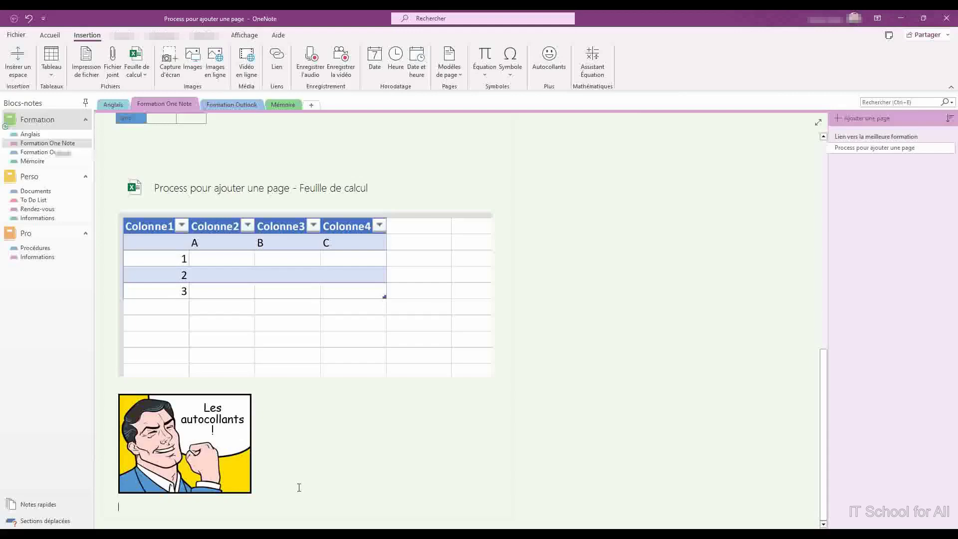
{"action": "key", "text": "super+period"}
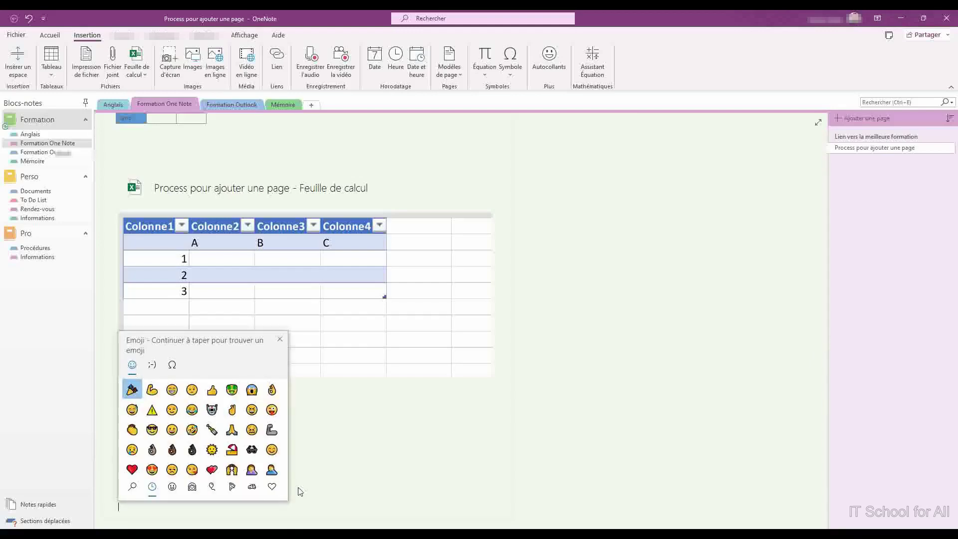
{"action": "left_click", "coordinate": [173, 396]}
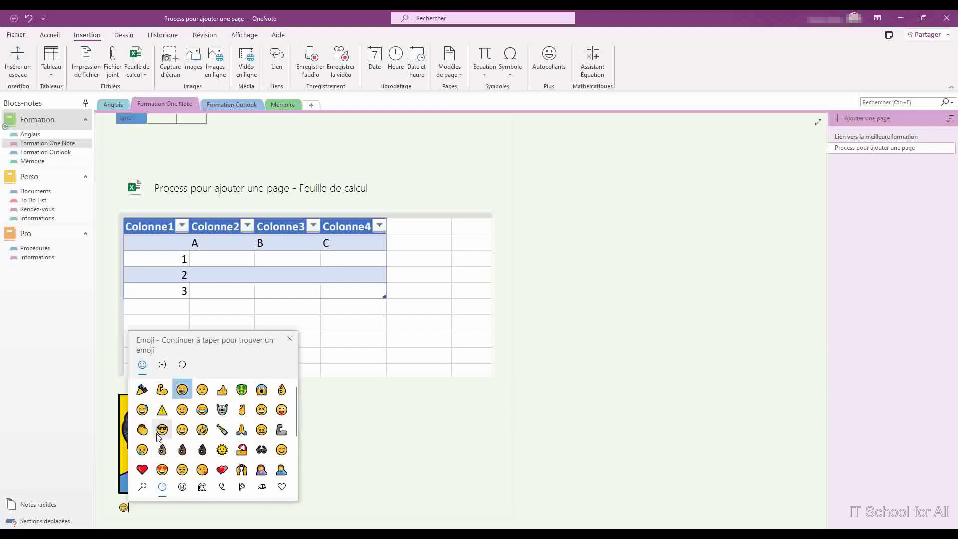
{"action": "left_click", "coordinate": [162, 449]}
{"action": "left_click", "coordinate": [390, 471]}
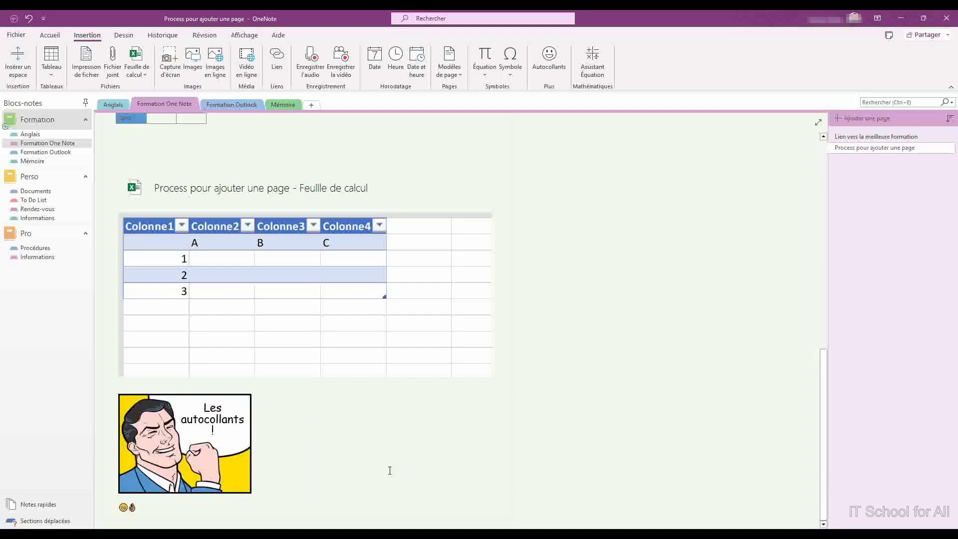
Add a new page at the end of the Formation One Note section and title it "Dessiner avec OneNote"
{"action": "left_click", "coordinate": [50, 35]}
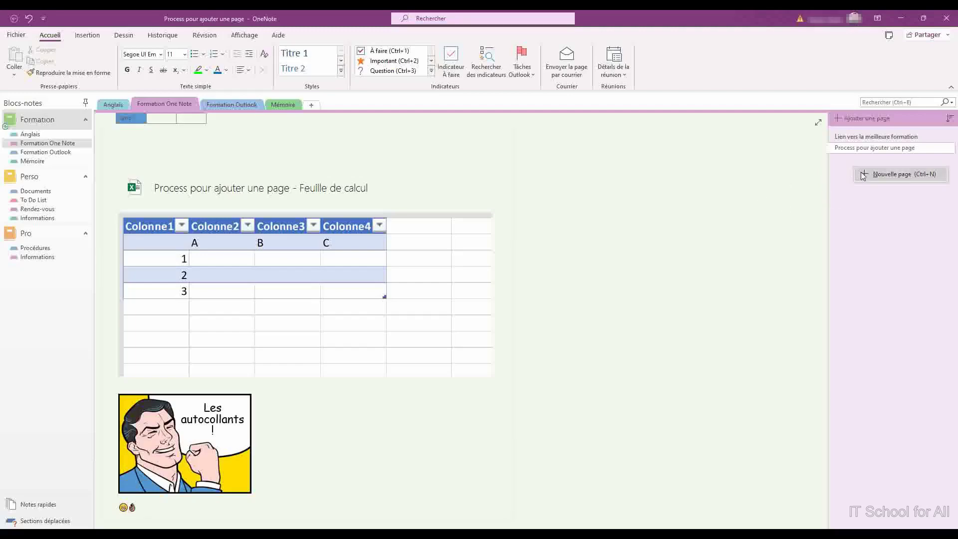
{"action": "left_click", "coordinate": [862, 174]}
{"action": "type", "text": "D"}
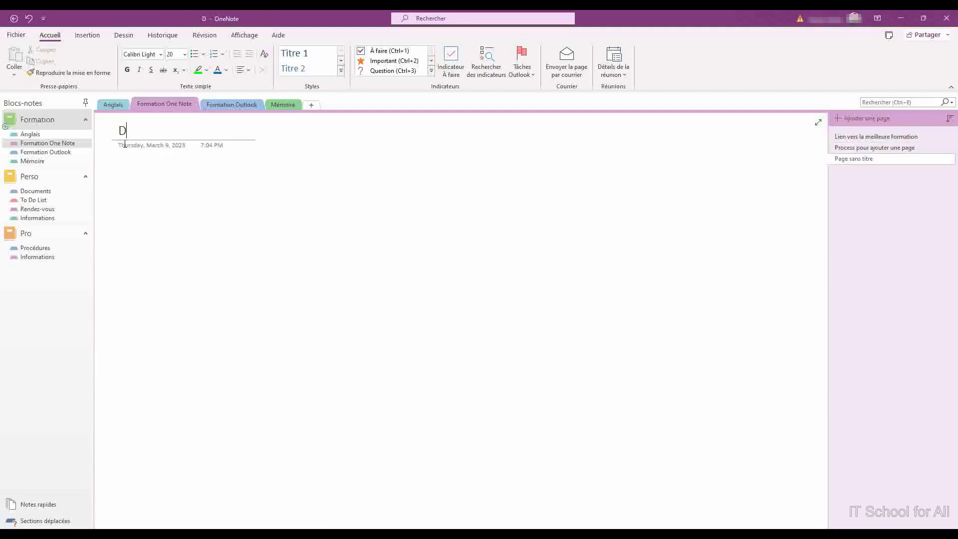
{"action": "type", "text": "essiner avec OneNote"}
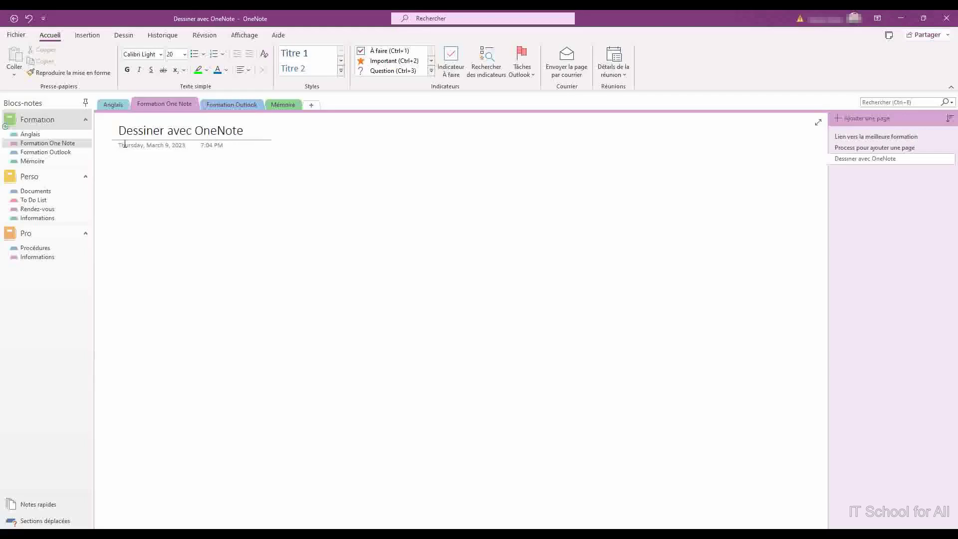
Draw a graph freehand with the thick black pen: two axes, a wavy curve, an X by the vertical axis and a Y by the horizontal one
{"action": "left_click", "coordinate": [125, 180]}
{"action": "left_click", "coordinate": [123, 36]}
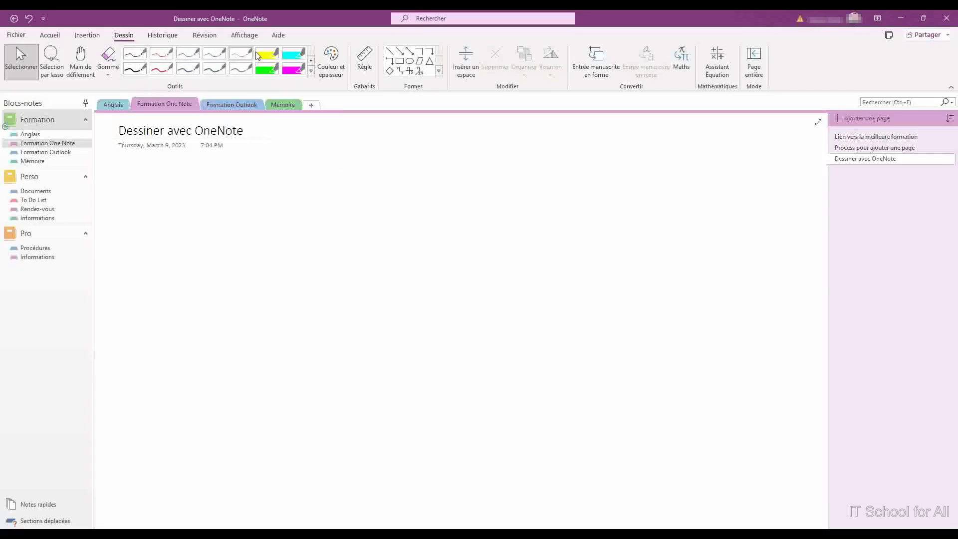
{"action": "left_click", "coordinate": [131, 73]}
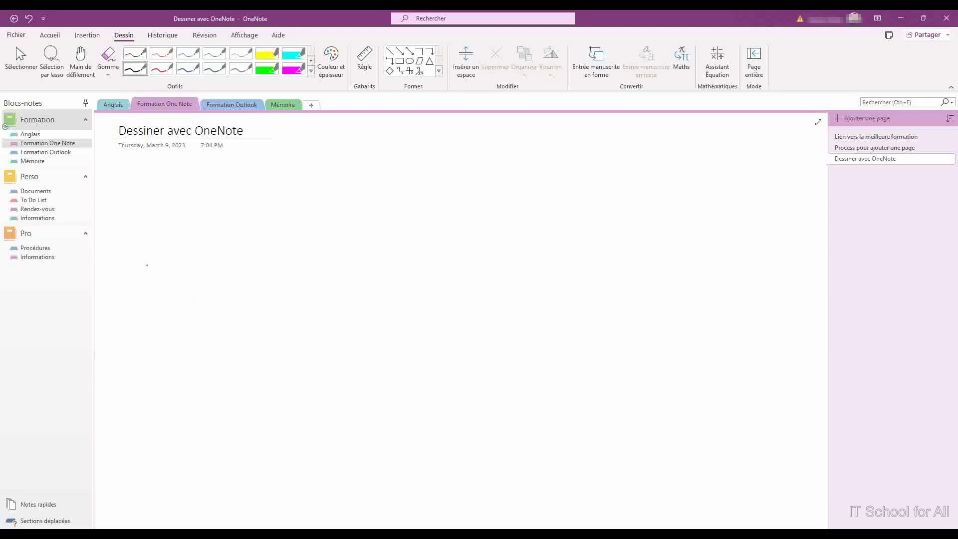
{"action": "mouse_move", "coordinate": [150, 206]}
{"action": "left_mouse_down"}
{"action": "mouse_move", "coordinate": [151, 340]}
{"action": "mouse_move", "coordinate": [351, 344]}
{"action": "left_mouse_up"}
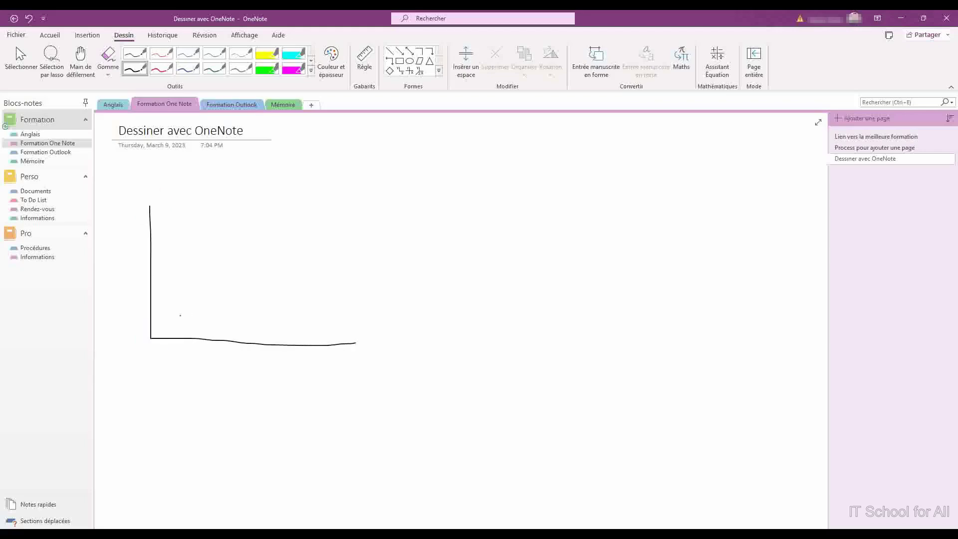
{"action": "mouse_move", "coordinate": [167, 325]}
{"action": "left_mouse_down"}
{"action": "mouse_move", "coordinate": [180, 298]}
{"action": "mouse_move", "coordinate": [227, 264]}
{"action": "mouse_move", "coordinate": [240, 326]}
{"action": "mouse_move", "coordinate": [294, 275]}
{"action": "mouse_move", "coordinate": [322, 216]}
{"action": "mouse_move", "coordinate": [355, 208]}
{"action": "left_mouse_up"}
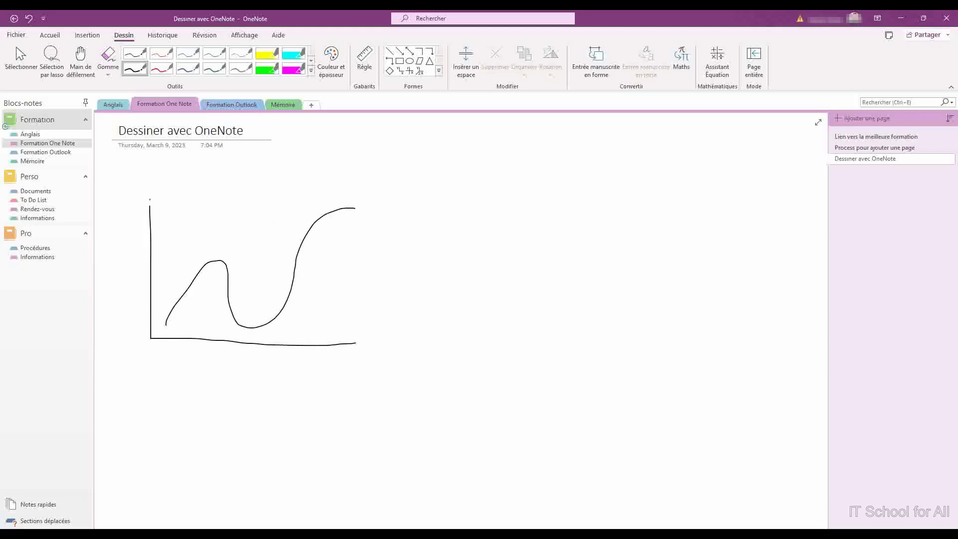
{"action": "mouse_move", "coordinate": [122, 193]}
{"action": "left_mouse_down"}
{"action": "mouse_move", "coordinate": [136, 206]}
{"action": "mouse_move", "coordinate": [119, 212]}
{"action": "left_mouse_up"}
{"action": "mouse_move", "coordinate": [379, 344]}
{"action": "left_mouse_down"}
{"action": "mouse_move", "coordinate": [400, 367]}
{"action": "mouse_move", "coordinate": [389, 384]}
{"action": "left_mouse_up"}
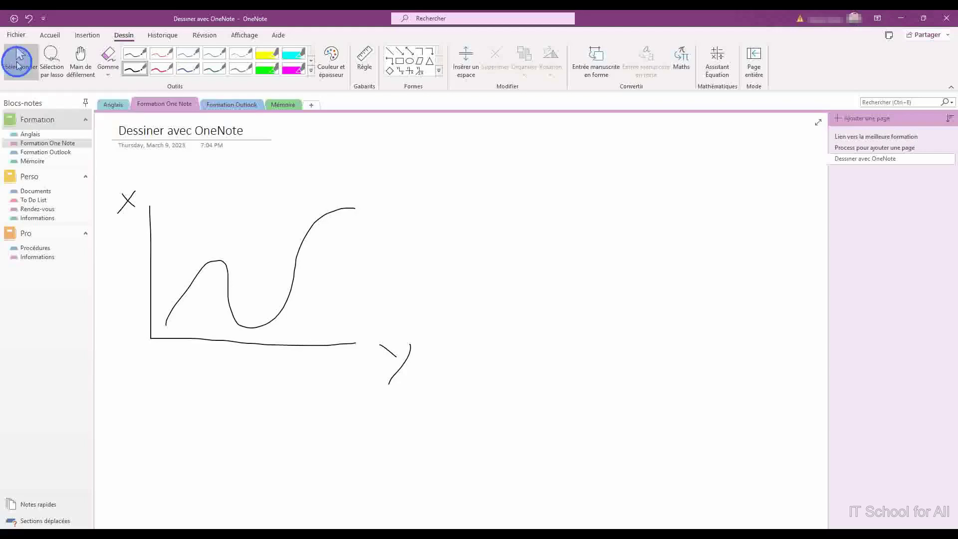
Leave pen drawing for selection mode and write the text "Axe :" below the page title, above the hand-drawn graph
{"action": "left_click", "coordinate": [17, 62]}
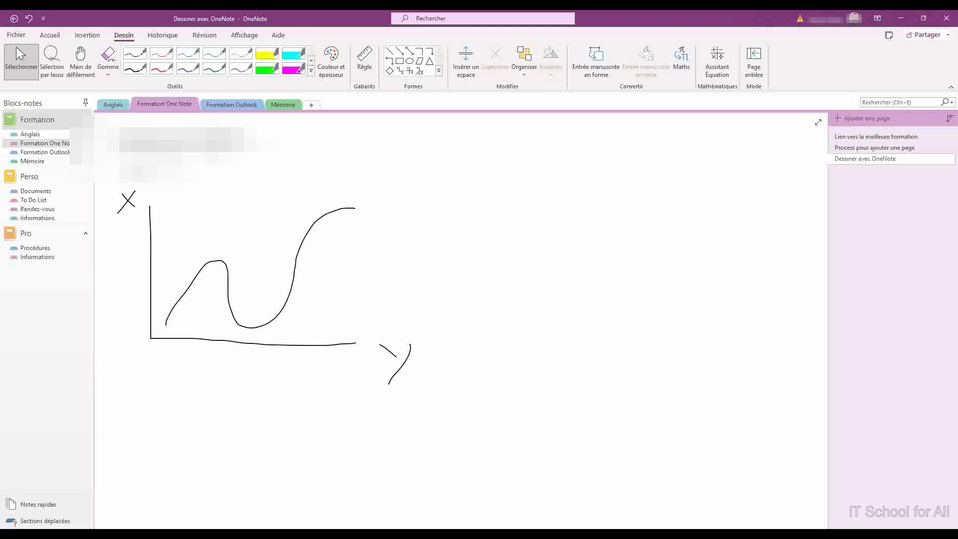
{"action": "left_click", "coordinate": [130, 174]}
Try to push the "Axe :" text down the page with twelve blank lines above it, and remove those lines again
{"action": "key", "text": "Return"}
{"action": "key", "text": "Return"}
{"action": "key", "text": "Return"}
{"action": "key", "text": "Return"}
{"action": "key", "text": "Return"}
{"action": "key", "text": "Return"}
{"action": "key", "text": "Return"}
{"action": "key", "text": "Return"}
{"action": "key", "text": "Return"}
{"action": "key", "text": "Return"}
{"action": "key", "text": "Return"}
{"action": "key", "text": "Return"}
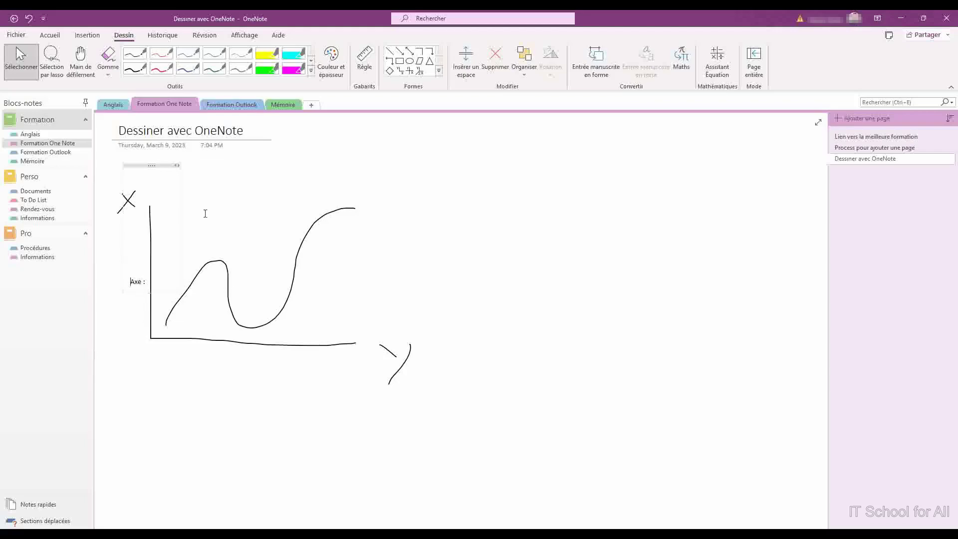
{"action": "key", "text": "BackSpace"}
{"action": "key", "text": "BackSpace"}
{"action": "key", "text": "BackSpace"}
{"action": "key", "text": "BackSpace"}
{"action": "key", "text": "BackSpace"}
{"action": "key", "text": "BackSpace"}
{"action": "key", "text": "BackSpace"}
{"action": "key", "text": "BackSpace"}
{"action": "key", "text": "BackSpace"}
{"action": "key", "text": "BackSpace"}
{"action": "key", "text": "BackSpace"}
{"action": "key", "text": "BackSpace"}
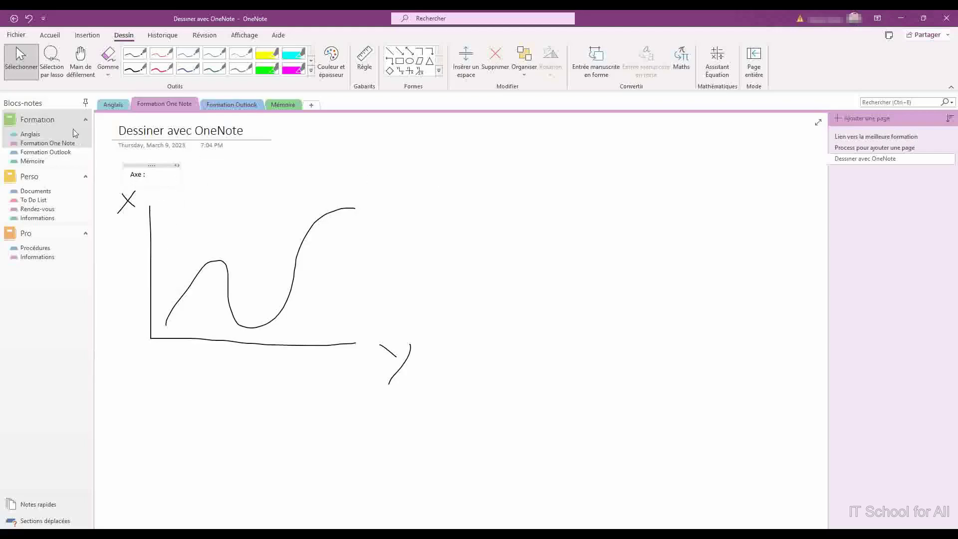
Select the whole hand-drawn graph with its X and Y letters using the lasso and move it straight down, clear of the "Axe :" text
{"action": "left_click", "coordinate": [52, 60]}
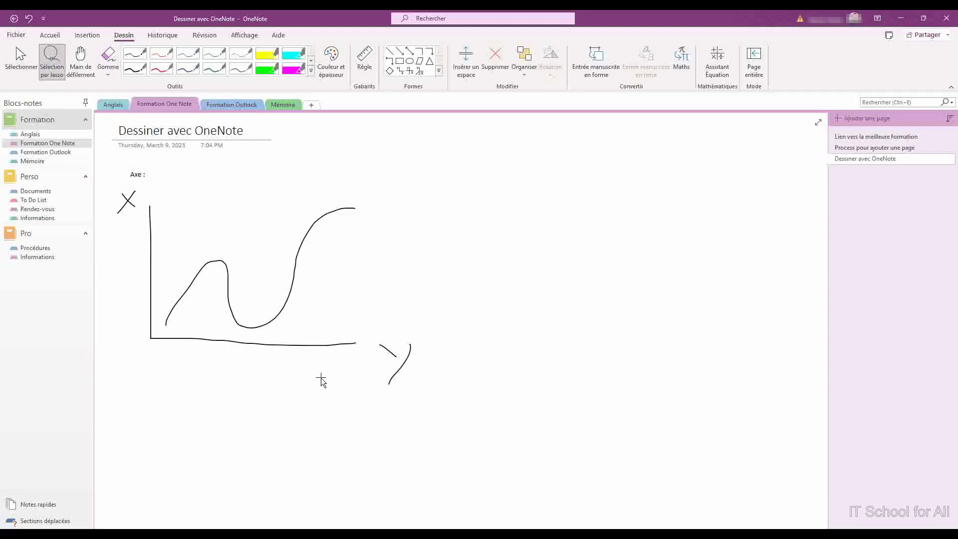
{"action": "mouse_move", "coordinate": [377, 409]}
{"action": "left_mouse_down"}
{"action": "mouse_move", "coordinate": [399, 399]}
{"action": "mouse_move", "coordinate": [453, 300]}
{"action": "mouse_move", "coordinate": [389, 207]}
{"action": "mouse_move", "coordinate": [244, 177]}
{"action": "mouse_move", "coordinate": [132, 193]}
{"action": "mouse_move", "coordinate": [94, 229]}
{"action": "mouse_move", "coordinate": [200, 414]}
{"action": "mouse_move", "coordinate": [371, 417]}
{"action": "mouse_move", "coordinate": [385, 406]}
{"action": "left_mouse_up"}
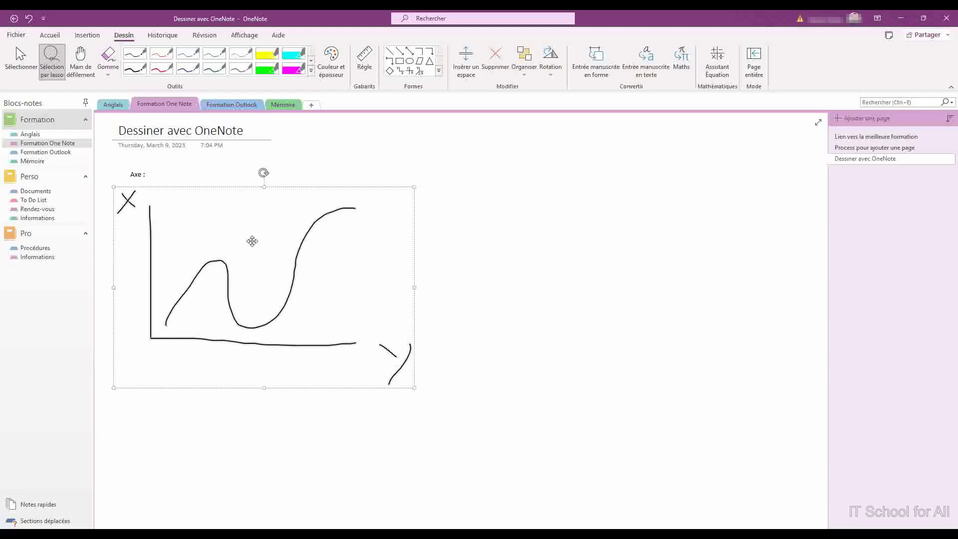
{"action": "left_click_drag", "start_coordinate": [252, 246], "coordinate": [253, 350]}
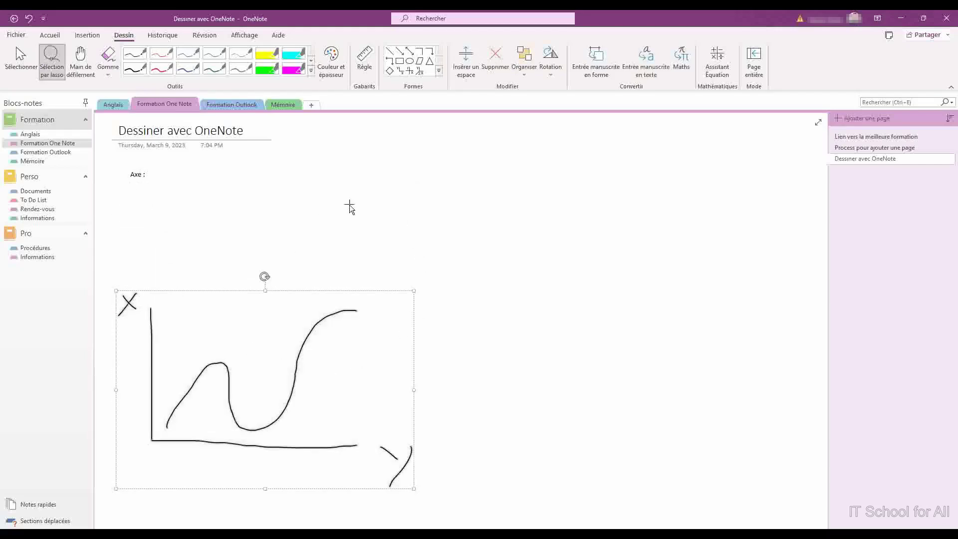
{"action": "key", "text": "Escape"}
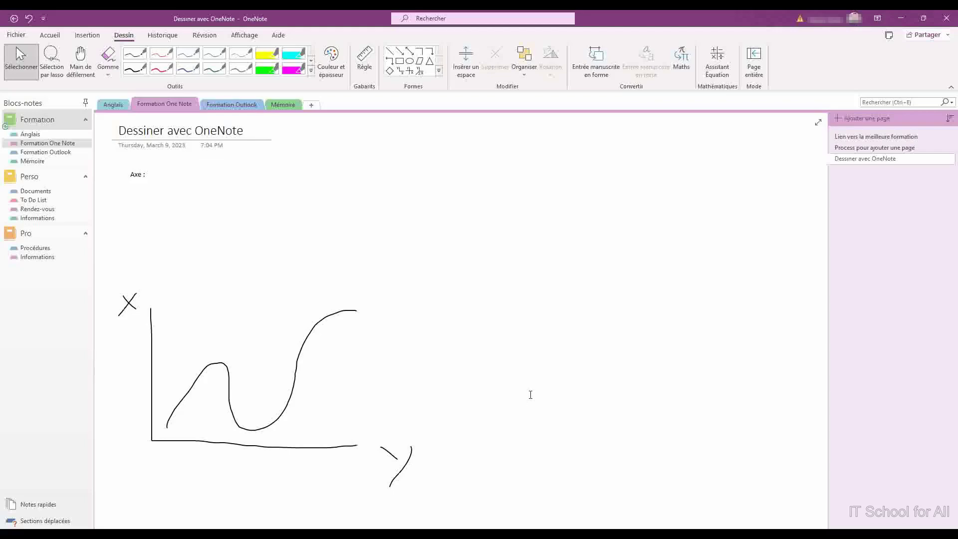
Draw two arrow shapes from one origin below the first graph: a horizontal axis and a vertical axis
{"action": "scroll", "coordinate": [511, 370], "scroll_direction": "down", "scroll_amount": 5}
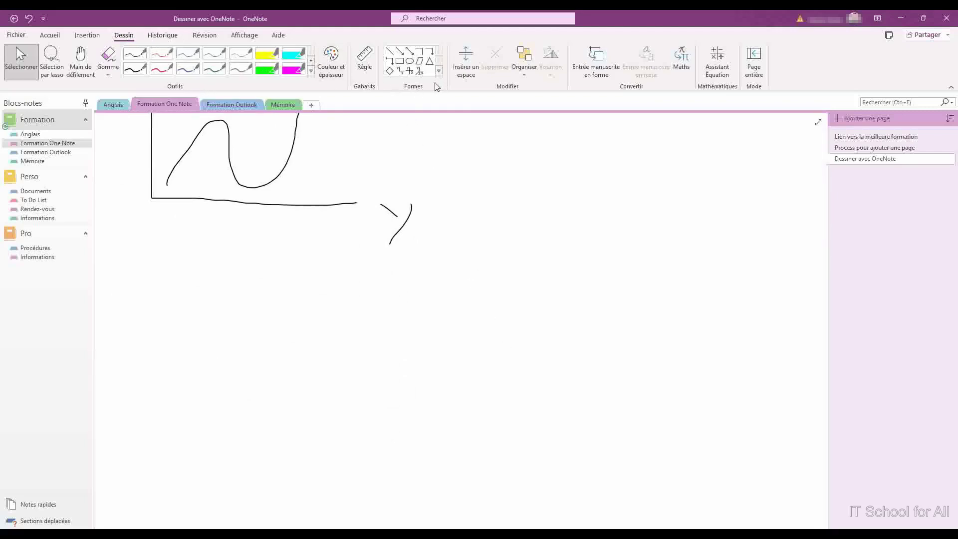
{"action": "left_click", "coordinate": [399, 51]}
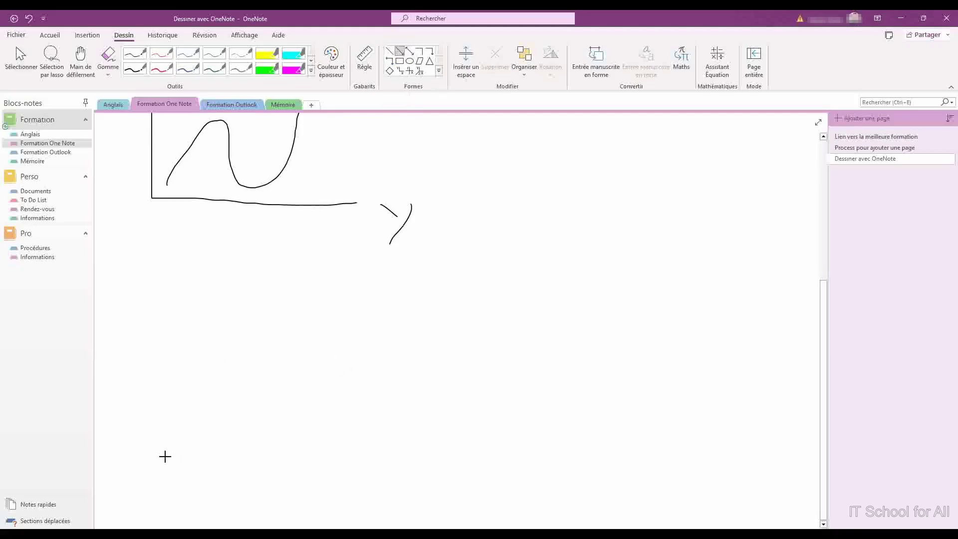
{"action": "left_click_drag", "start_coordinate": [153, 455], "coordinate": [392, 455]}
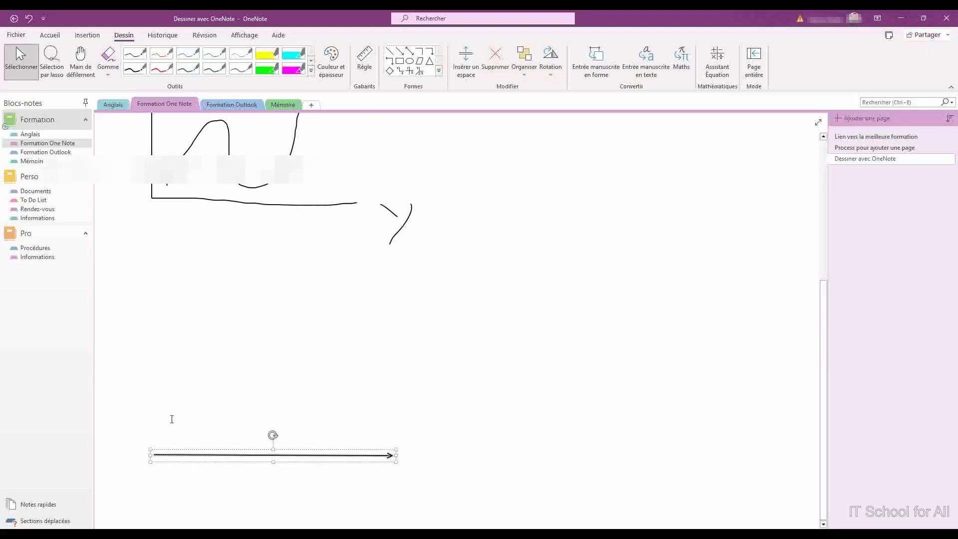
{"action": "left_click", "coordinate": [399, 52]}
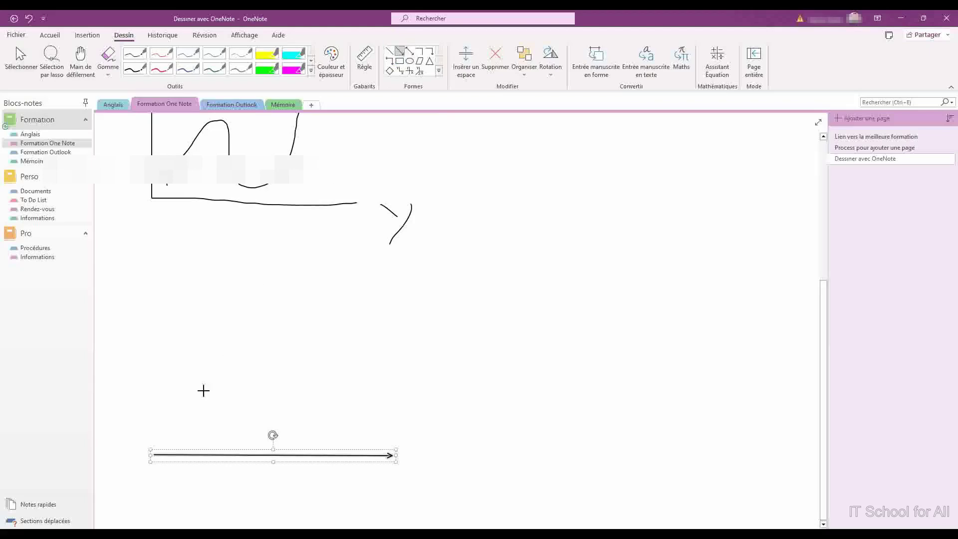
{"action": "left_click_drag", "start_coordinate": [154, 454], "coordinate": [155, 281]}
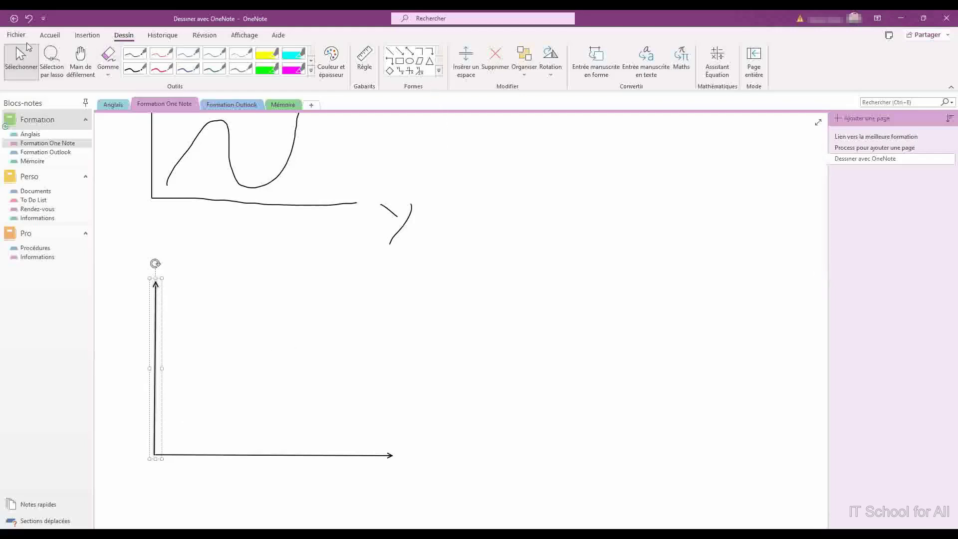
Draw a wavy curve freehand with the thick black pen, starting at the origin of the arrow axes and rising at its end
{"action": "left_click", "coordinate": [135, 68]}
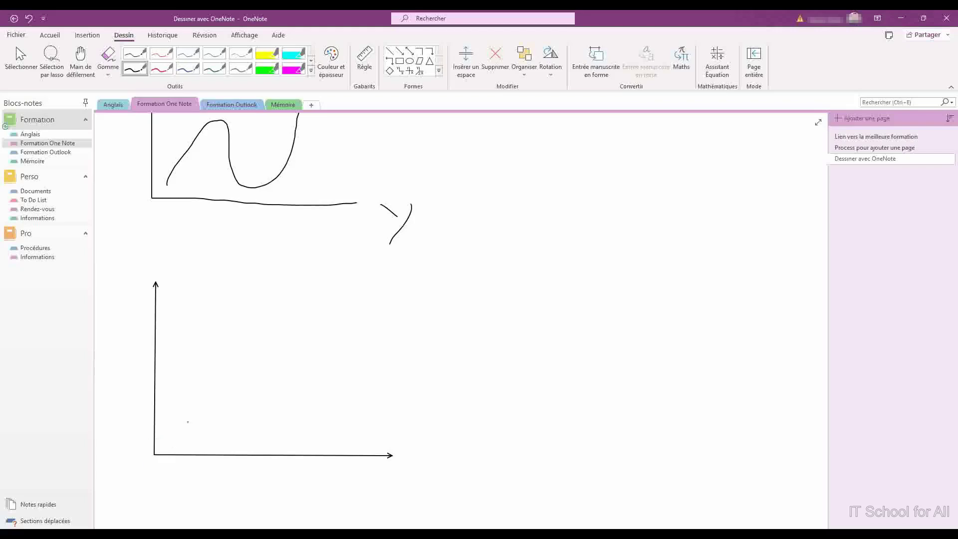
{"action": "mouse_move", "coordinate": [155, 453]}
{"action": "left_mouse_down"}
{"action": "mouse_move", "coordinate": [193, 382]}
{"action": "mouse_move", "coordinate": [241, 336]}
{"action": "mouse_move", "coordinate": [285, 401]}
{"action": "mouse_move", "coordinate": [360, 363]}
{"action": "mouse_move", "coordinate": [380, 273]}
{"action": "left_mouse_up"}
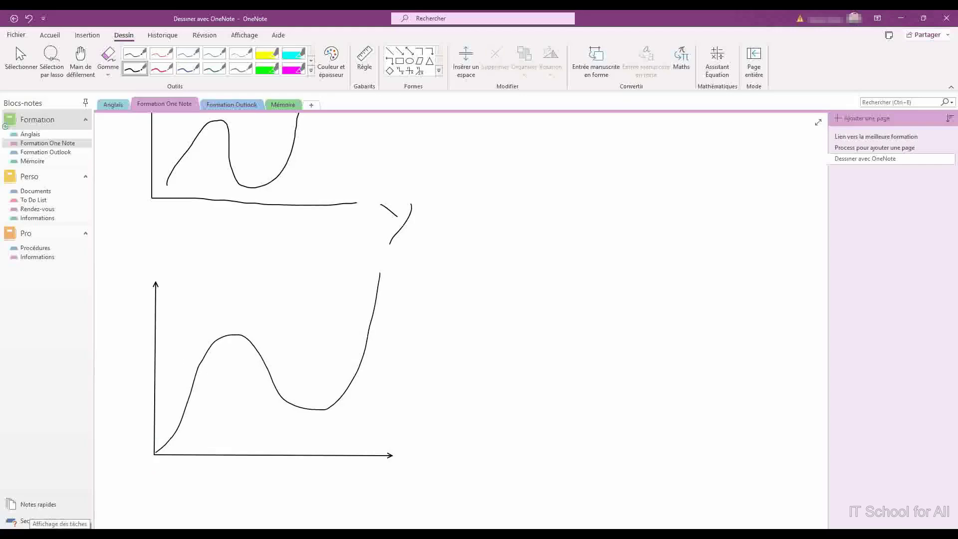
{"action": "scroll", "coordinate": [362, 383], "scroll_direction": "up", "scroll_amount": 5}
{"action": "scroll", "coordinate": [362, 383], "scroll_direction": "down", "scroll_amount": 5}
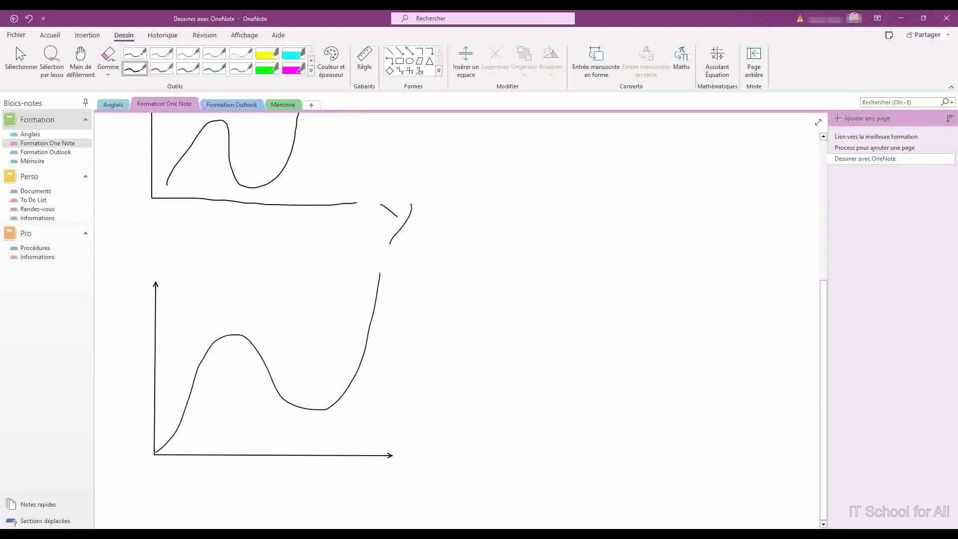
Lasso the whole second graph and change its pen properties to the fifth stroke thickness in orange
{"action": "left_click", "coordinate": [52, 62]}
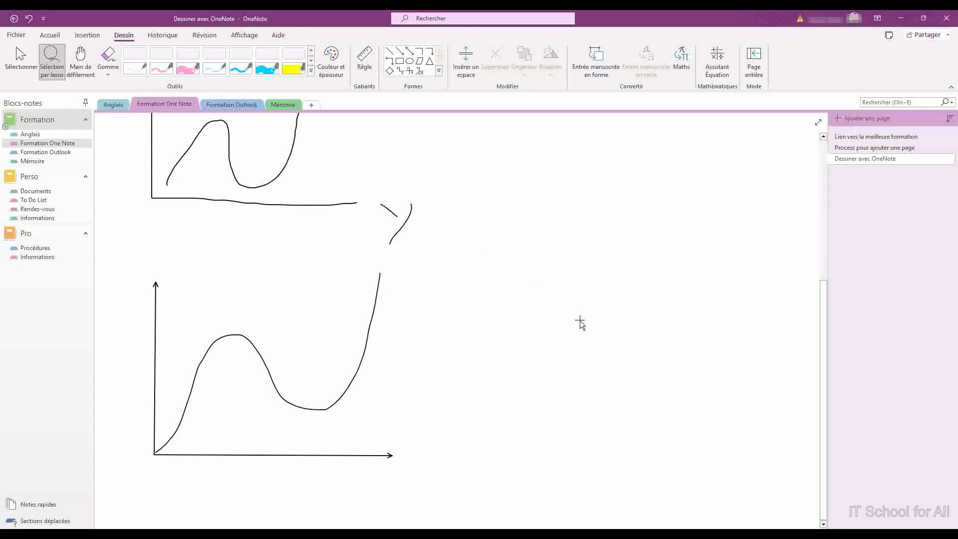
{"action": "left_click", "coordinate": [48, 62]}
{"action": "mouse_move", "coordinate": [241, 361]}
{"action": "left_mouse_down"}
{"action": "mouse_move", "coordinate": [378, 492]}
{"action": "mouse_move", "coordinate": [370, 509]}
{"action": "mouse_move", "coordinate": [223, 352]}
{"action": "mouse_move", "coordinate": [122, 346]}
{"action": "mouse_move", "coordinate": [352, 513]}
{"action": "mouse_move", "coordinate": [483, 327]}
{"action": "mouse_move", "coordinate": [100, 293]}
{"action": "mouse_move", "coordinate": [344, 508]}
{"action": "mouse_move", "coordinate": [360, 503]}
{"action": "left_mouse_up"}
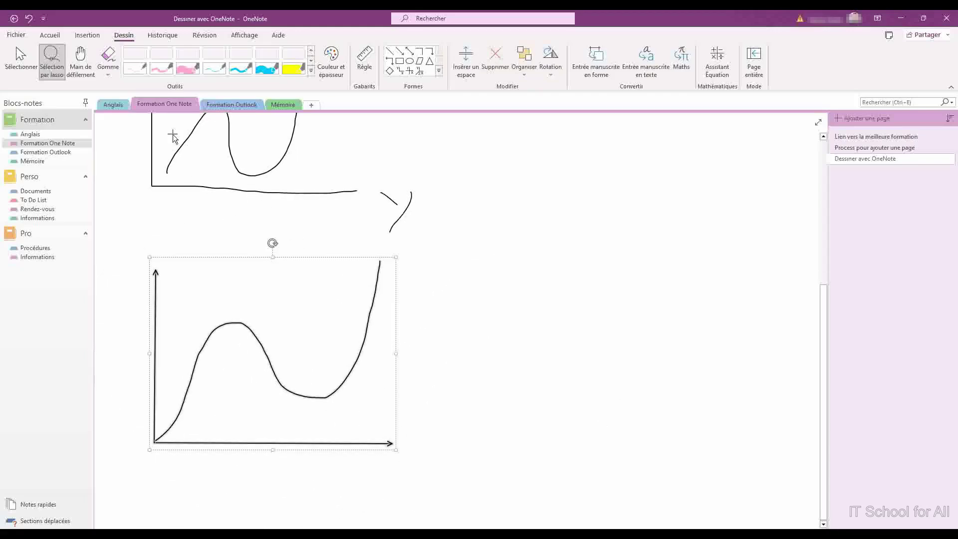
{"action": "left_click", "coordinate": [266, 314]}
{"action": "right_click", "coordinate": [266, 314]}
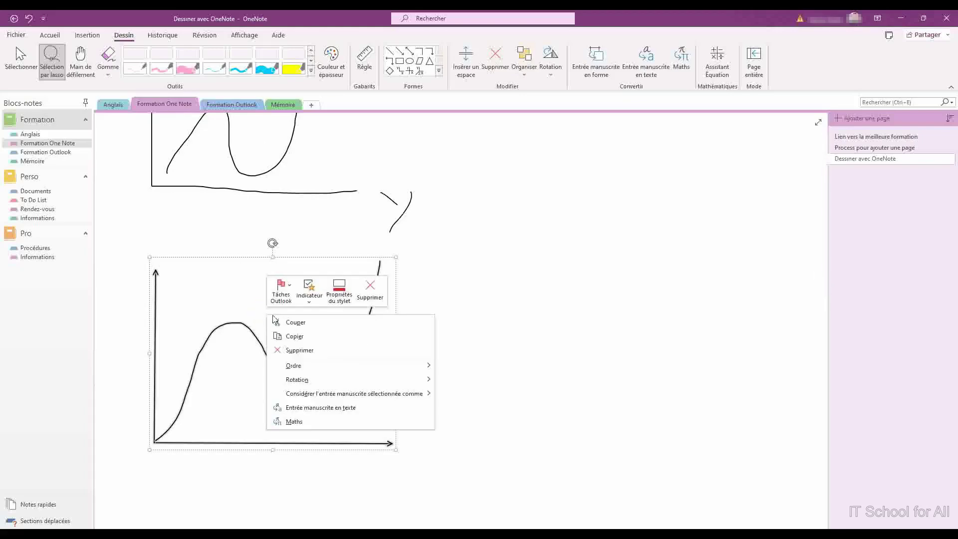
{"action": "left_click", "coordinate": [334, 294]}
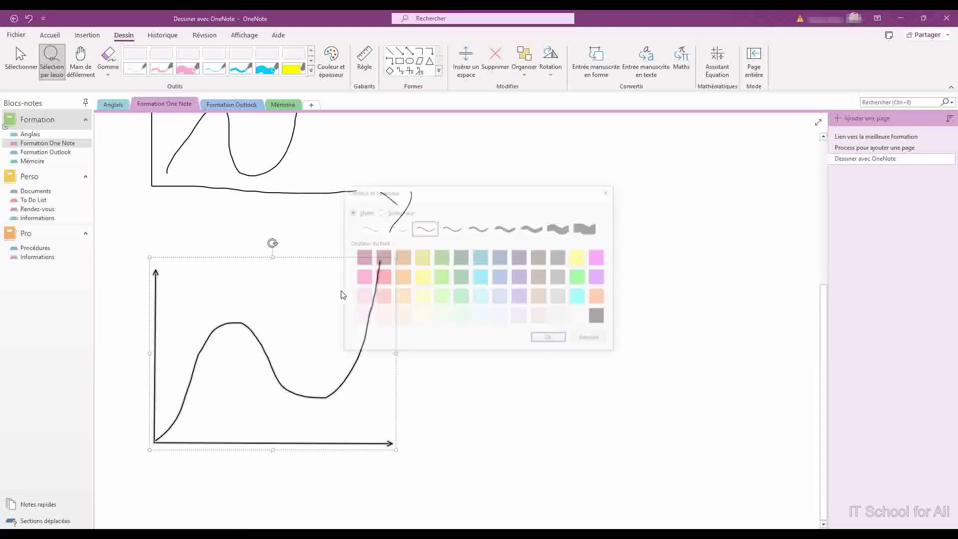
{"action": "left_click", "coordinate": [479, 228]}
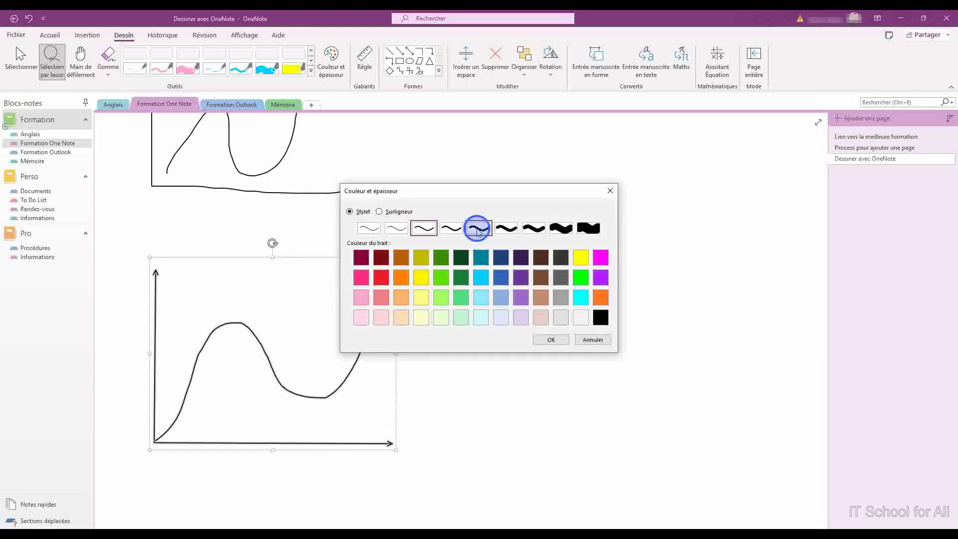
{"action": "left_click", "coordinate": [402, 278]}
{"action": "left_click", "coordinate": [552, 344]}
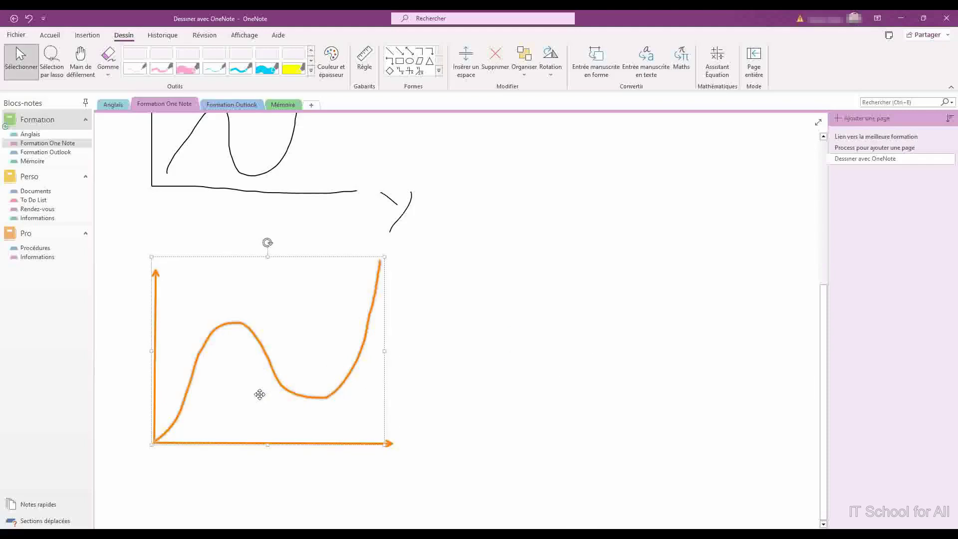
Recolour only the wavy curve of the second graph dark green through its pen properties
{"action": "right_click", "coordinate": [277, 352]}
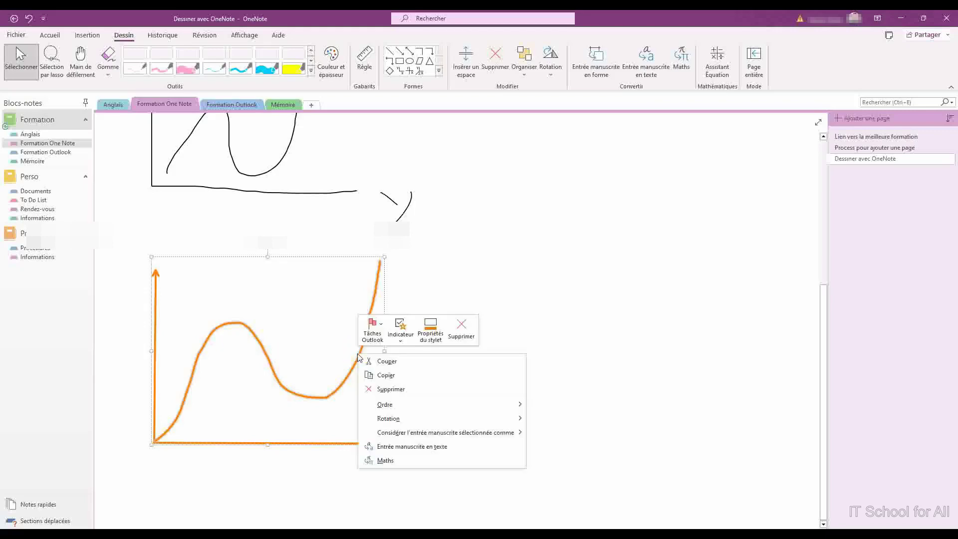
{"action": "key", "text": "Escape"}
{"action": "left_click", "coordinate": [441, 258]}
{"action": "left_click", "coordinate": [552, 340]}
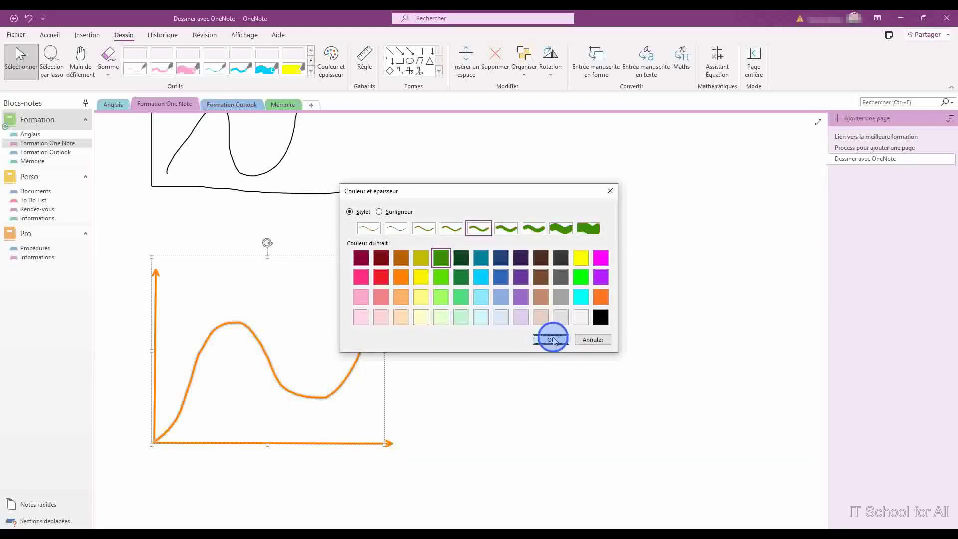
{"action": "left_click", "coordinate": [545, 340]}
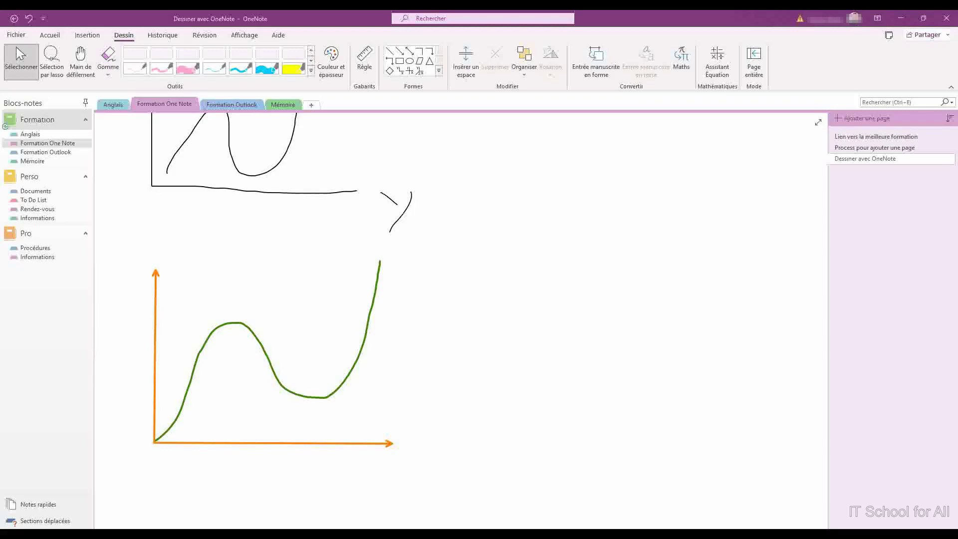
Open the page "Process pour ajouter une page" at its beginning and show the view and page setup options
{"action": "left_click", "coordinate": [875, 150]}
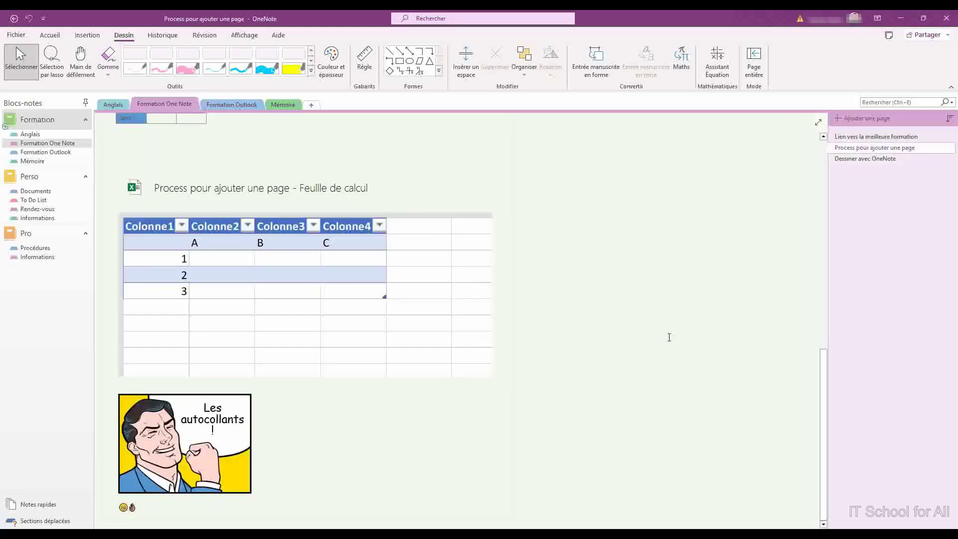
{"action": "scroll", "coordinate": [669, 337], "scroll_direction": "up", "scroll_amount": 10}
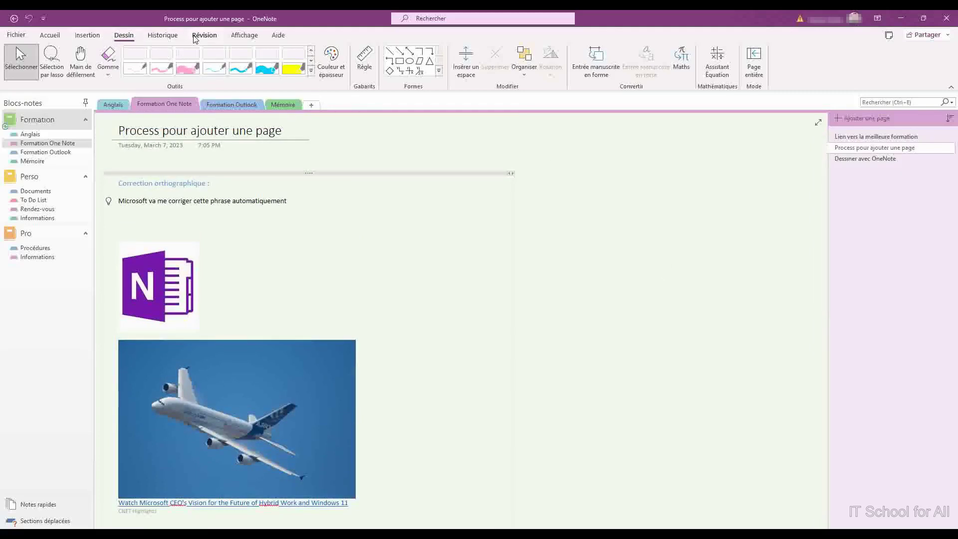
{"action": "left_click", "coordinate": [242, 36]}
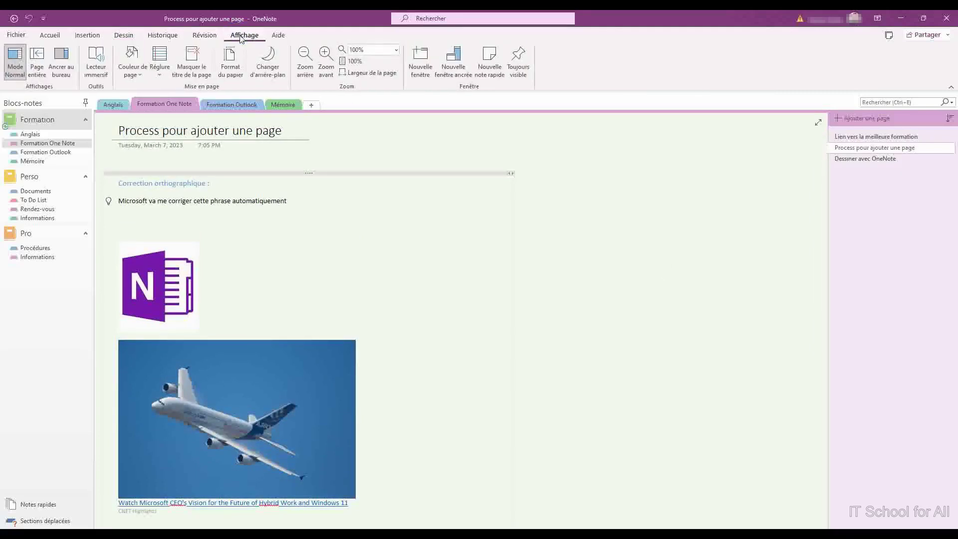
Try several rule-line spacings and a grid as the page background, and reset the ruling to none
{"action": "left_click", "coordinate": [164, 80]}
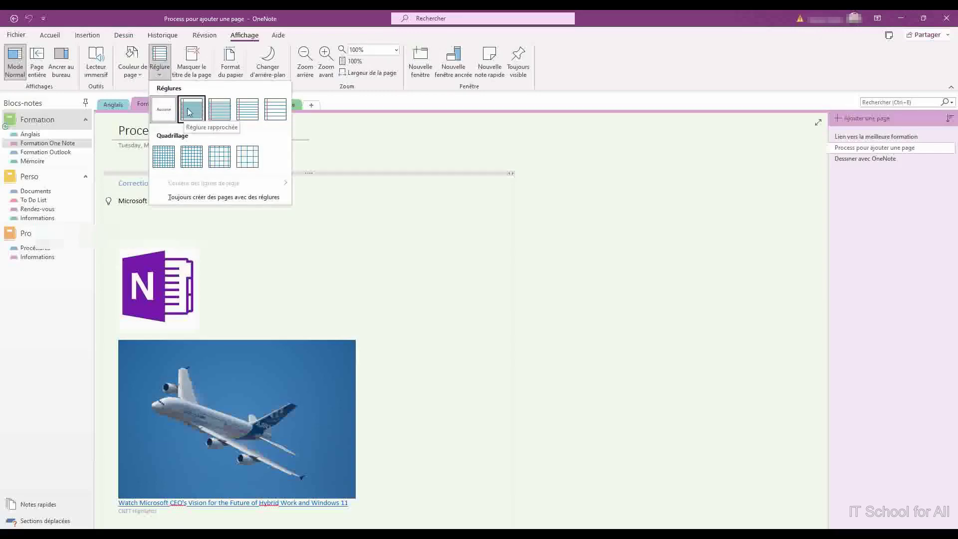
{"action": "left_click", "coordinate": [210, 121]}
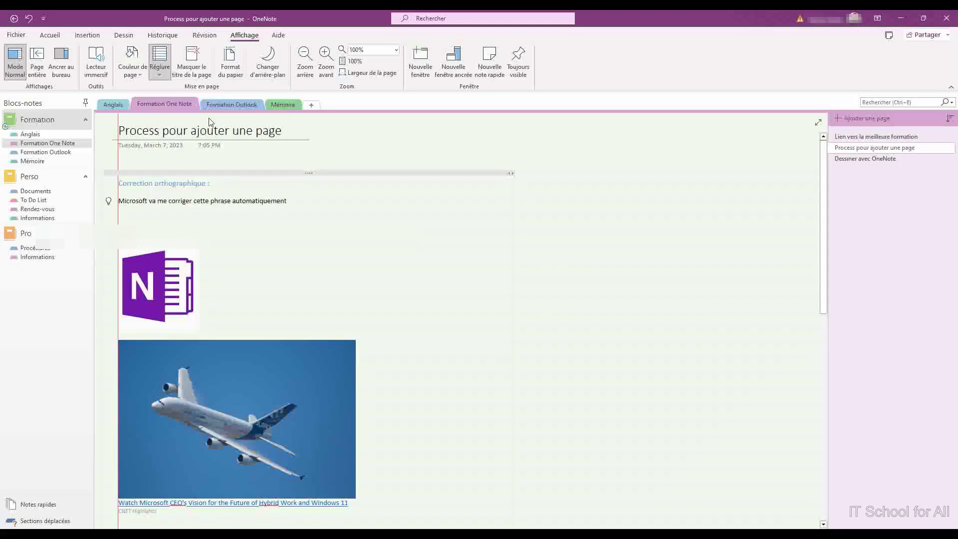
{"action": "left_click", "coordinate": [167, 79]}
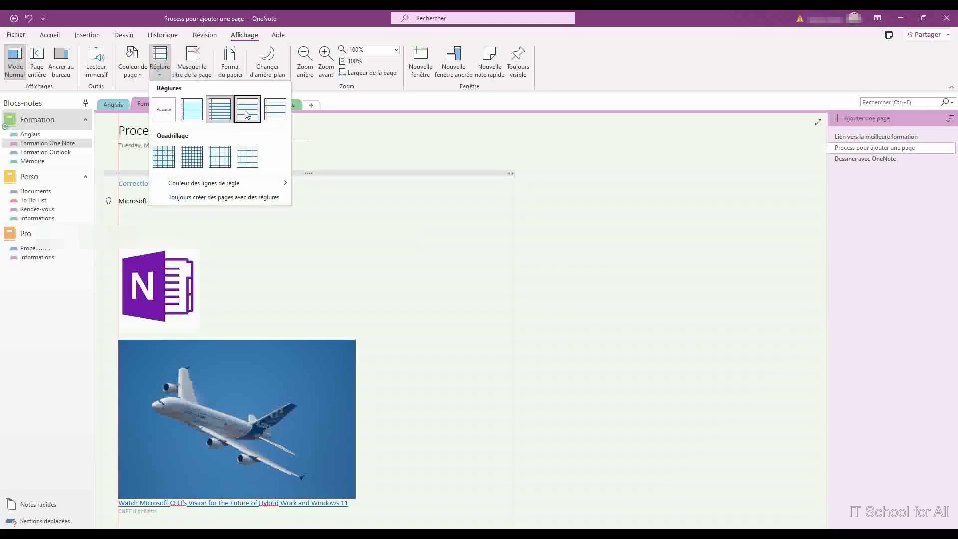
{"action": "left_click", "coordinate": [247, 113]}
{"action": "left_click", "coordinate": [159, 70]}
{"action": "left_click", "coordinate": [186, 109]}
{"action": "left_click", "coordinate": [160, 72]}
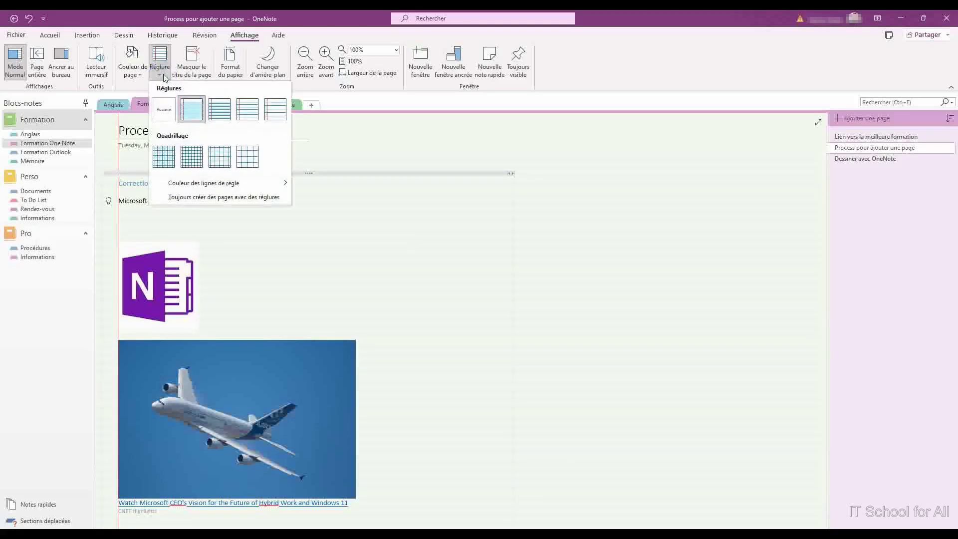
{"action": "left_click", "coordinate": [193, 152]}
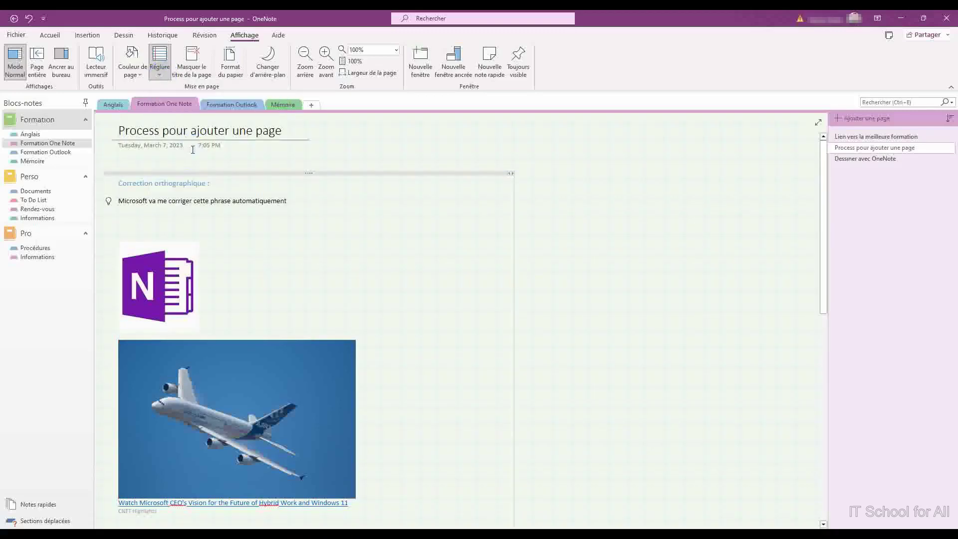
{"action": "left_click", "coordinate": [160, 70]}
{"action": "left_click", "coordinate": [168, 110]}
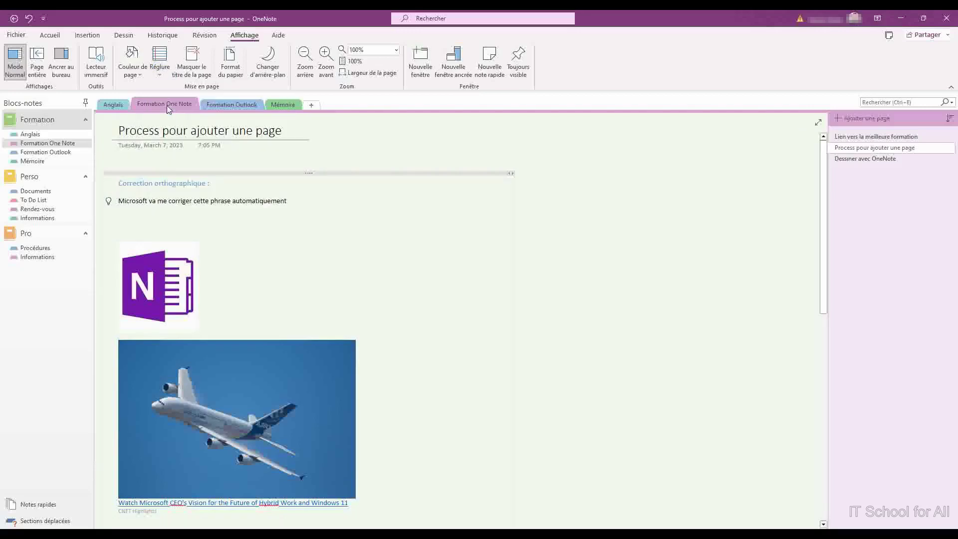
Try the narrowest rule lines on the page in Jaune and in Violet, and reset the ruling to none
{"action": "left_click", "coordinate": [160, 69]}
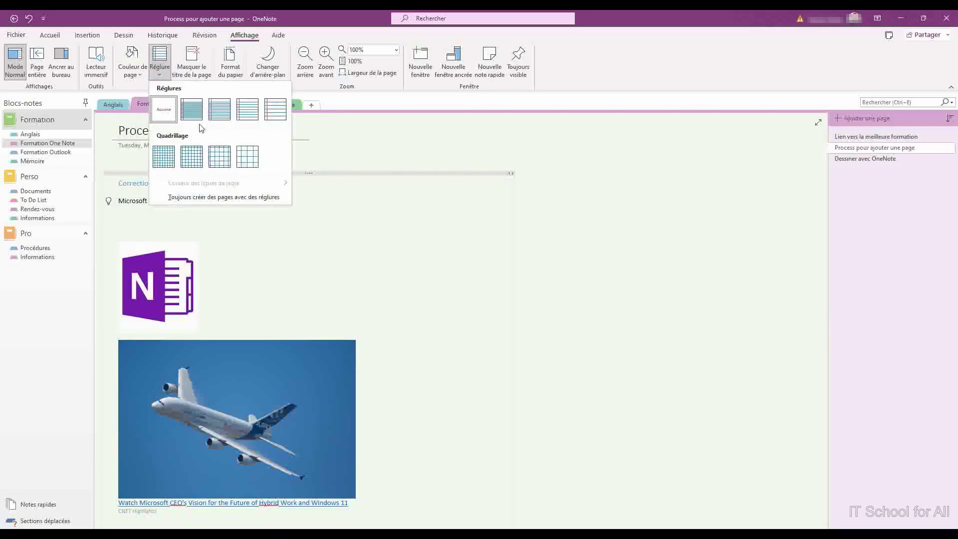
{"action": "left_click", "coordinate": [191, 110]}
{"action": "left_click", "coordinate": [159, 73]}
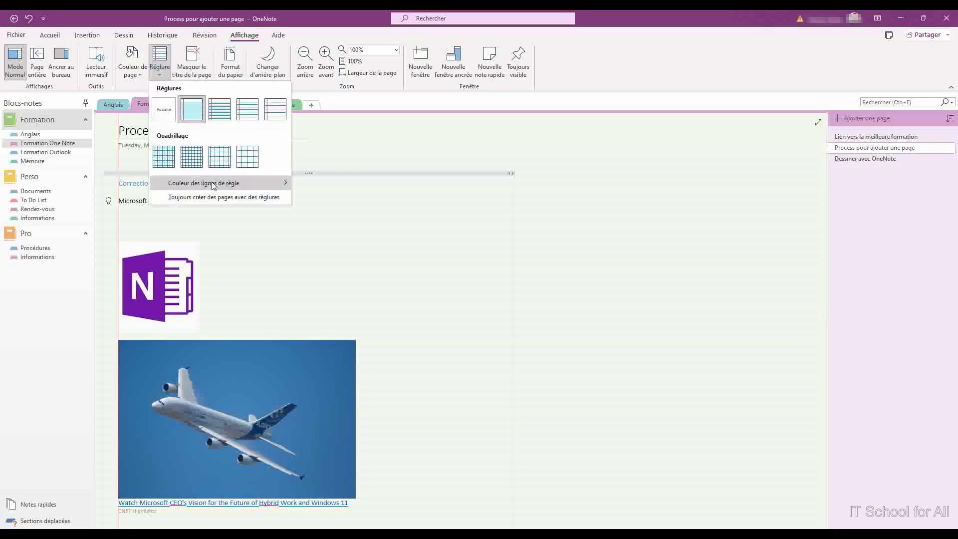
{"action": "mouse_move", "coordinate": [219, 186]}
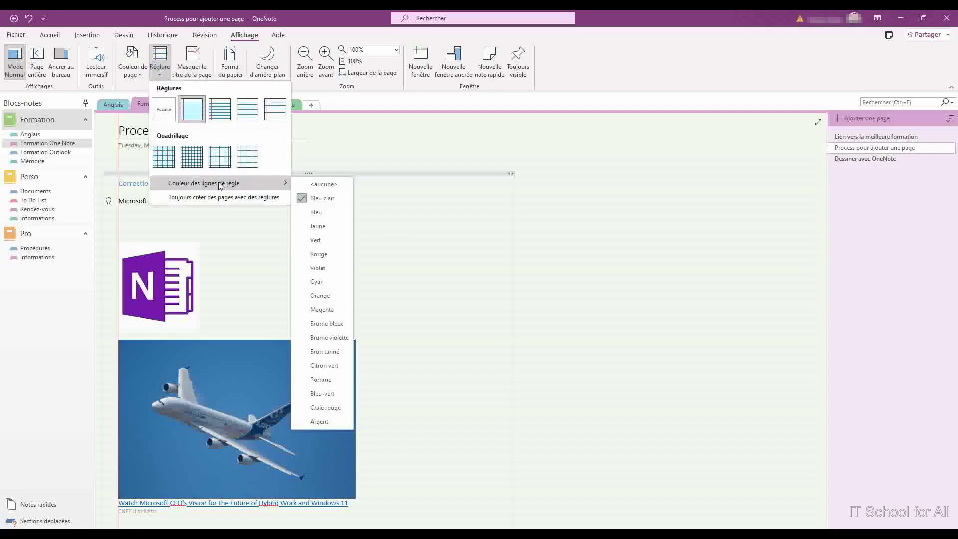
{"action": "left_click", "coordinate": [329, 230]}
{"action": "left_click", "coordinate": [159, 72]}
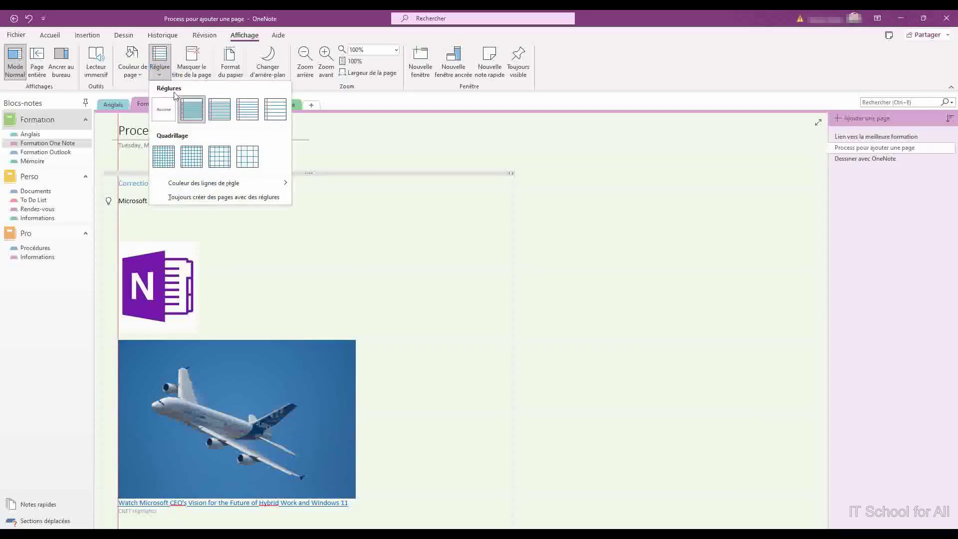
{"action": "mouse_move", "coordinate": [269, 189]}
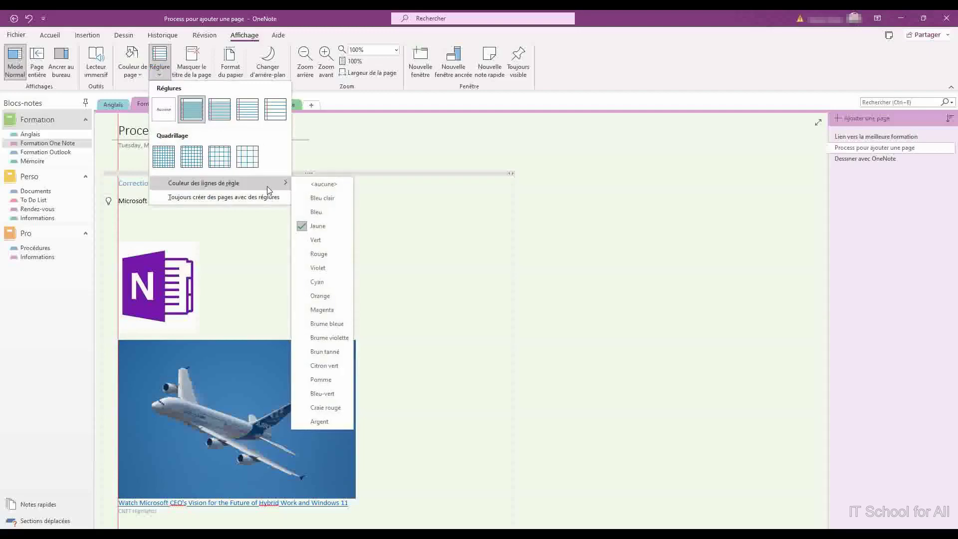
{"action": "left_click", "coordinate": [332, 266]}
{"action": "left_click", "coordinate": [159, 69]}
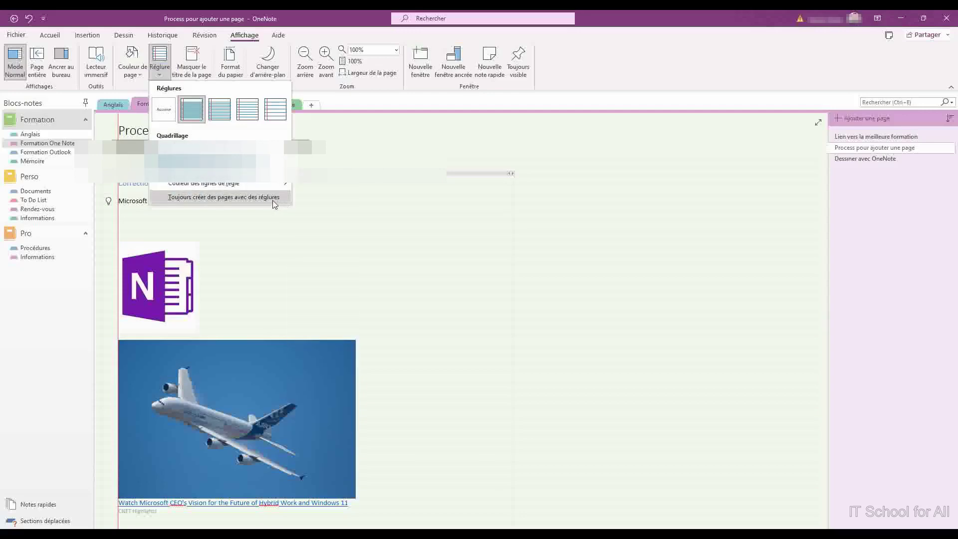
{"action": "left_click", "coordinate": [165, 119]}
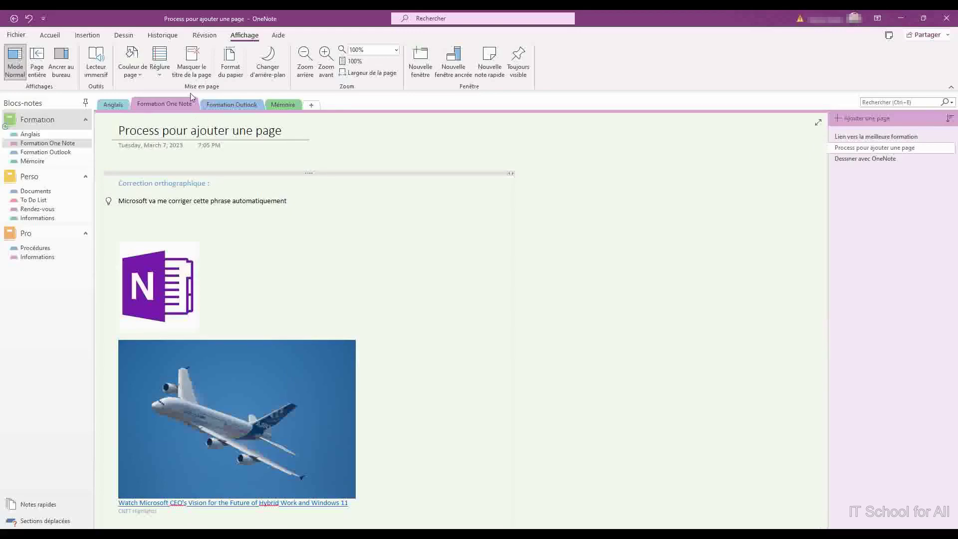
Remove the page's title, date and time, accept the deletion, and undo the last change
{"action": "left_click", "coordinate": [193, 67]}
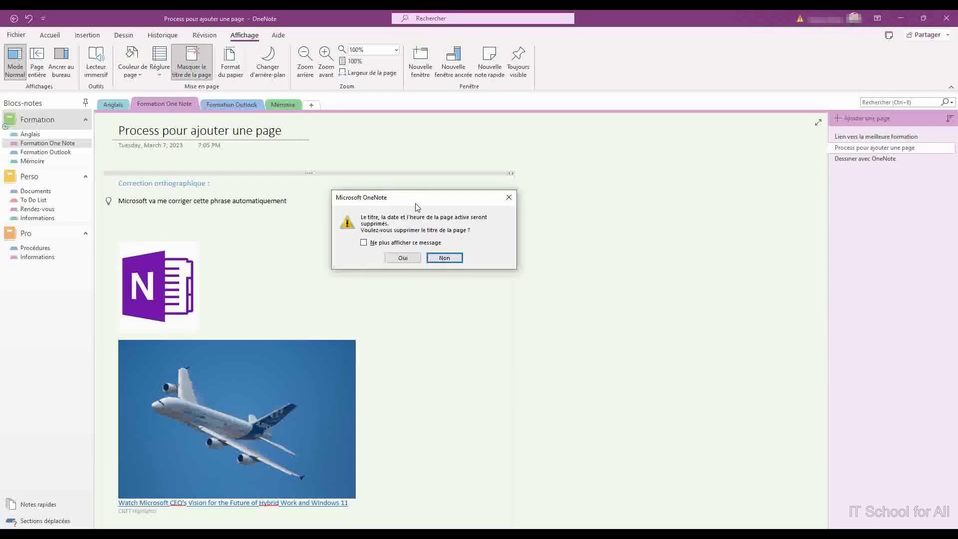
{"action": "left_click", "coordinate": [402, 258]}
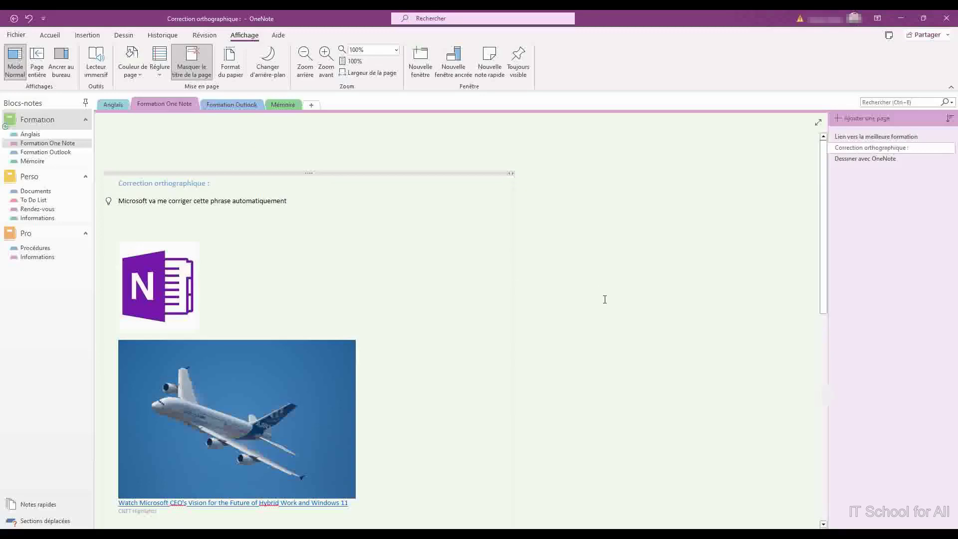
{"action": "key", "text": "ctrl+z"}
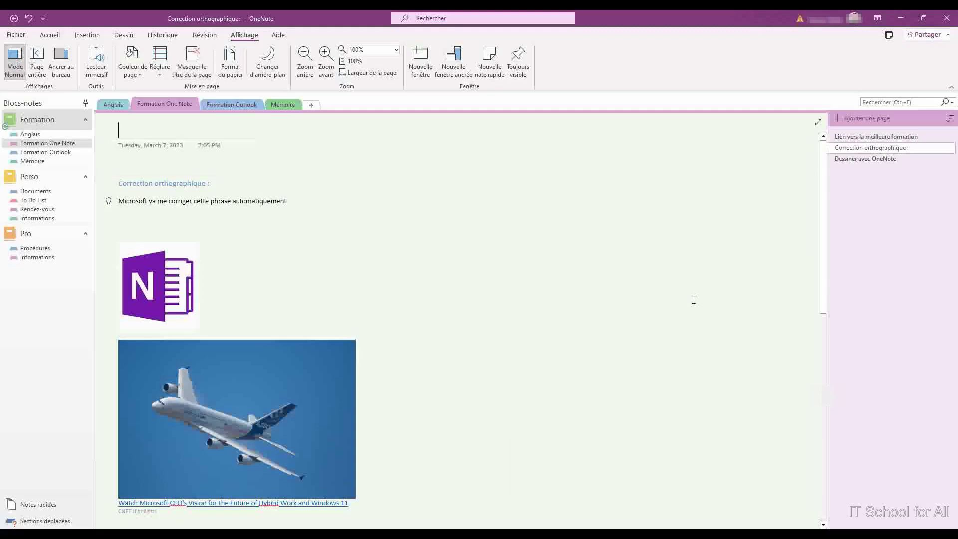
Try the A4 paper size, check how the content fits the sheet, and set the size back to Automatique
{"action": "left_click", "coordinate": [231, 74]}
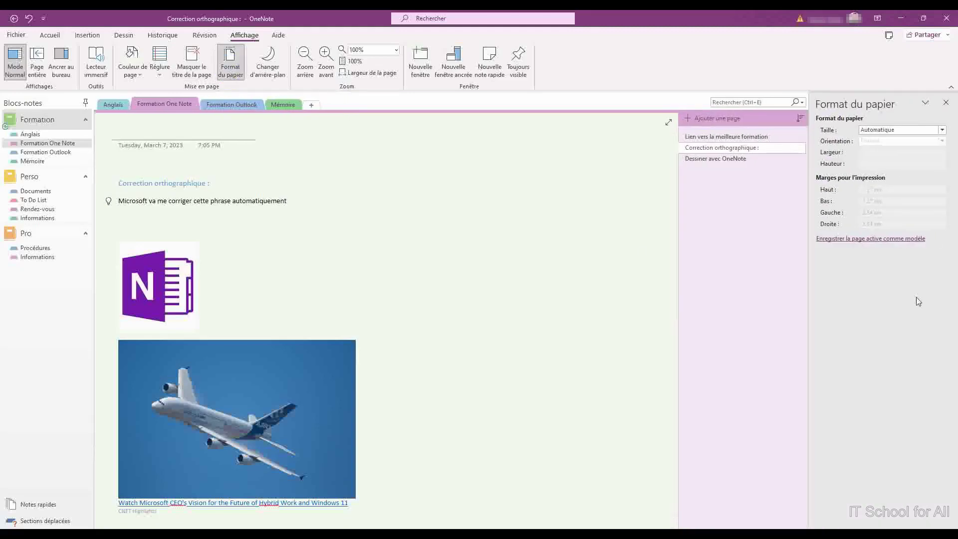
{"action": "left_click", "coordinate": [906, 131]}
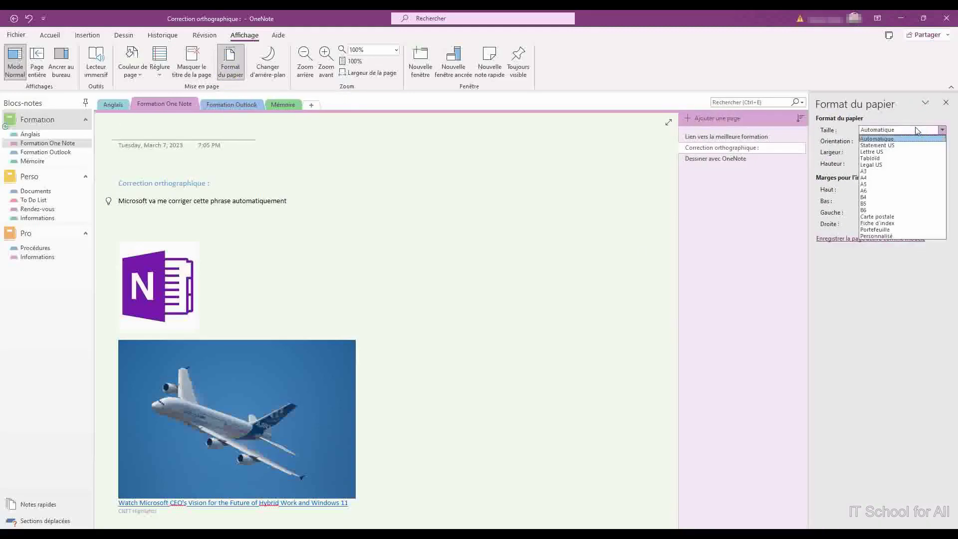
{"action": "left_click", "coordinate": [882, 179]}
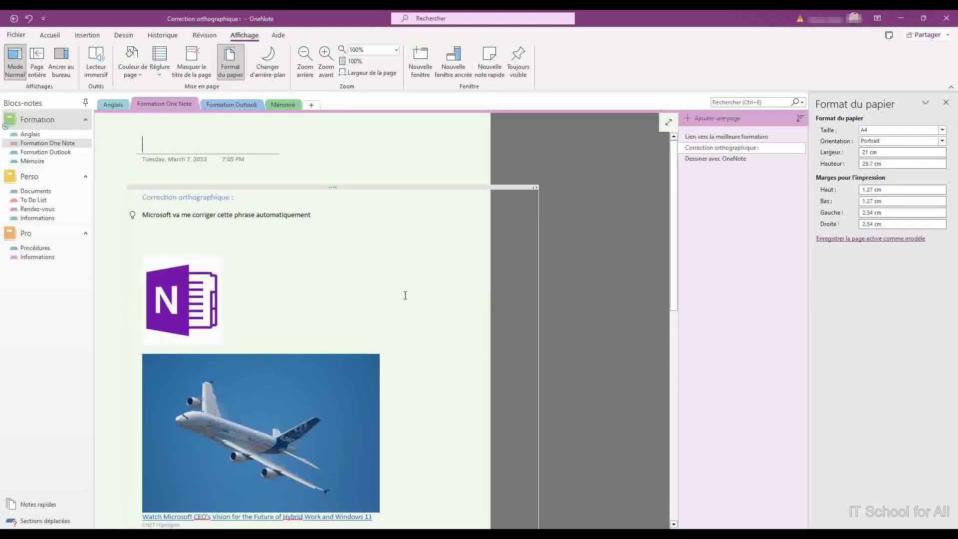
{"action": "scroll", "coordinate": [354, 304], "scroll_direction": "down", "scroll_amount": 8}
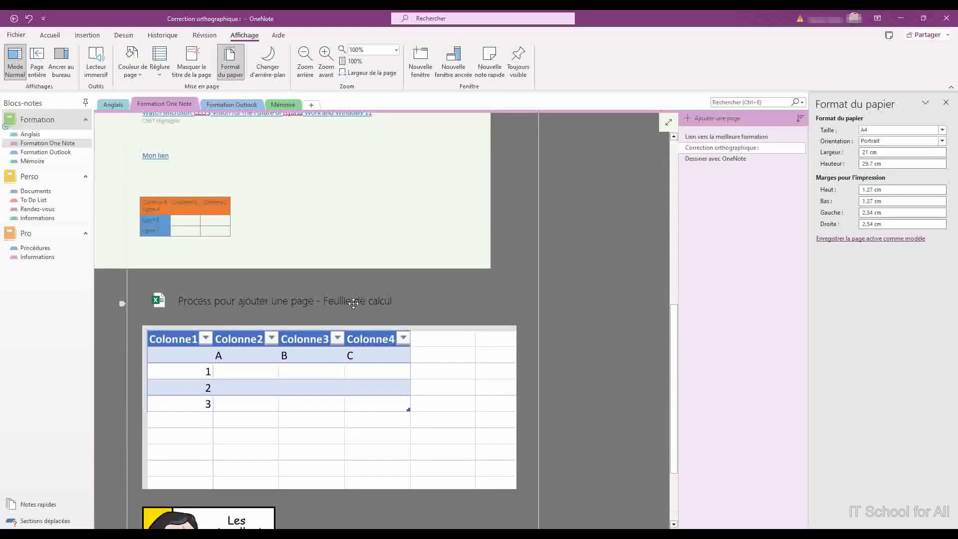
{"action": "scroll", "coordinate": [353, 302], "scroll_direction": "down", "scroll_amount": 3}
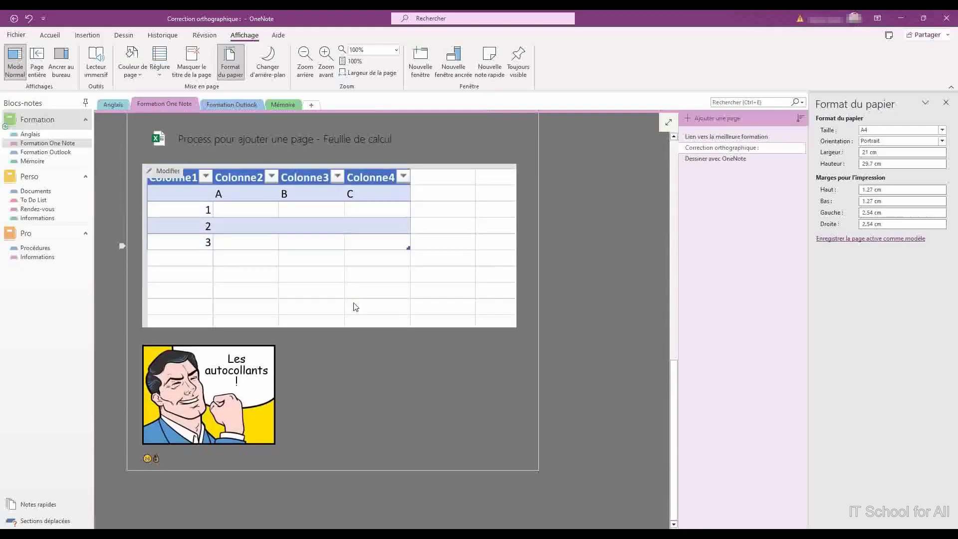
{"action": "scroll", "coordinate": [355, 306], "scroll_direction": "up", "scroll_amount": 11}
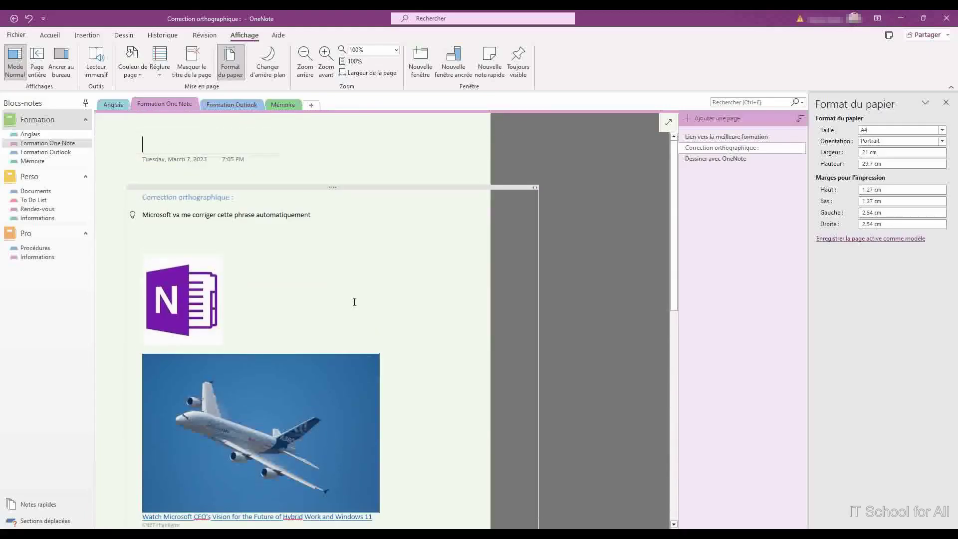
{"action": "left_click", "coordinate": [923, 132]}
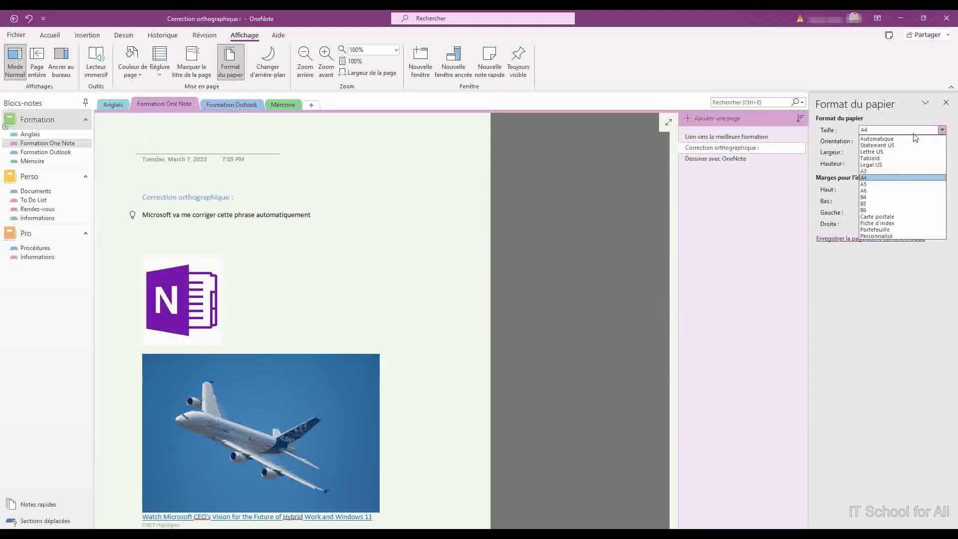
{"action": "left_click", "coordinate": [909, 139]}
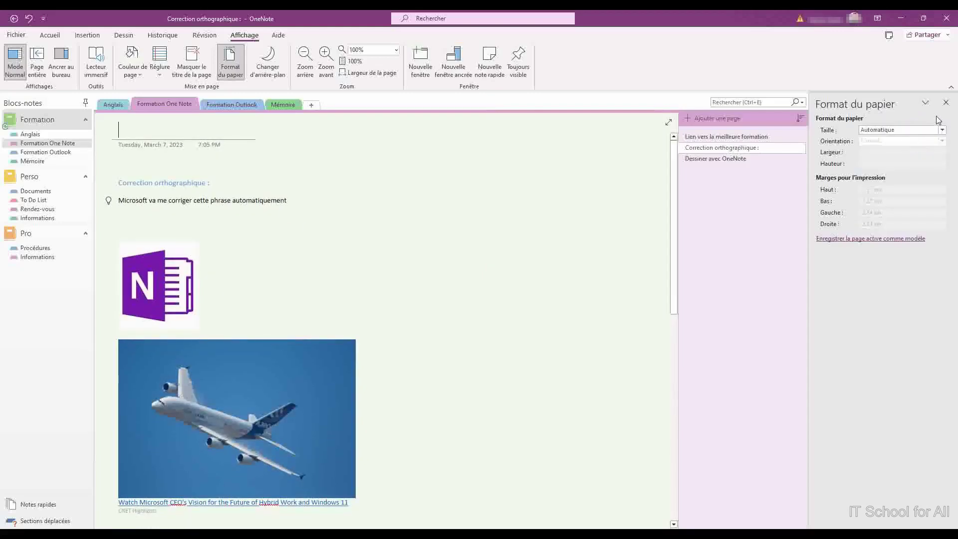
{"action": "left_click", "coordinate": [945, 102]}
Remove the page colour and toggle the dark page background on and off
{"action": "left_click", "coordinate": [130, 74]}
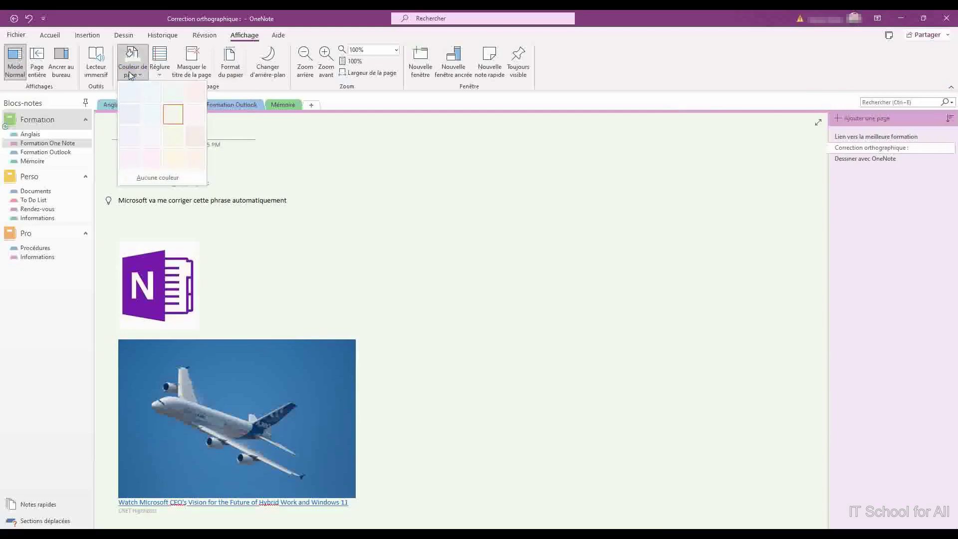
{"action": "left_click", "coordinate": [148, 179]}
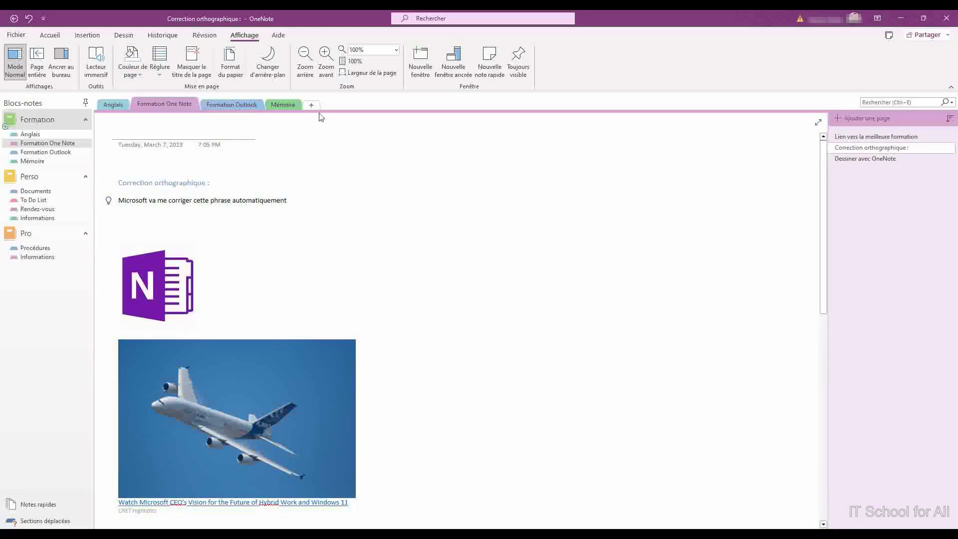
{"action": "left_click", "coordinate": [266, 69]}
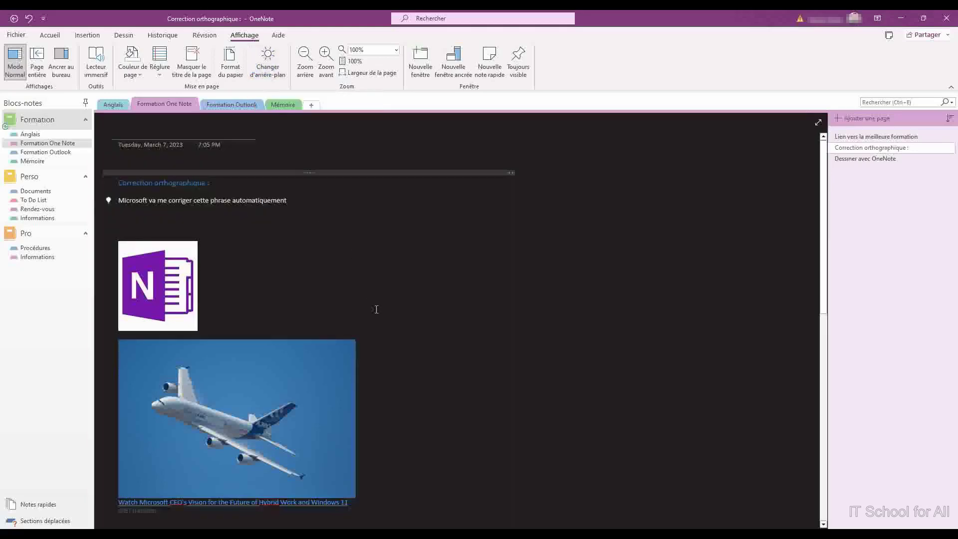
{"action": "left_click", "coordinate": [270, 68]}
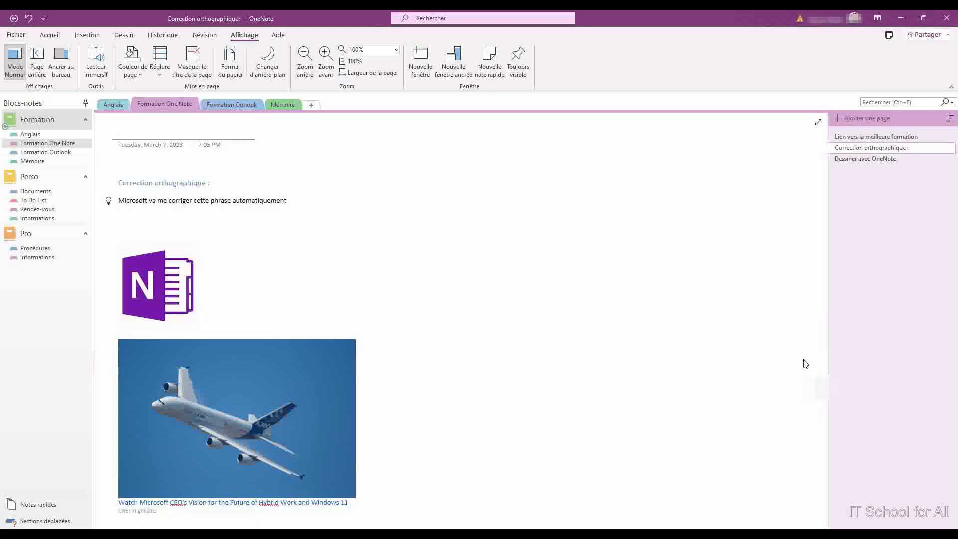
Preview the page in full-page view, and zoom it in to 125% and back to 100%
{"action": "left_click", "coordinate": [37, 69]}
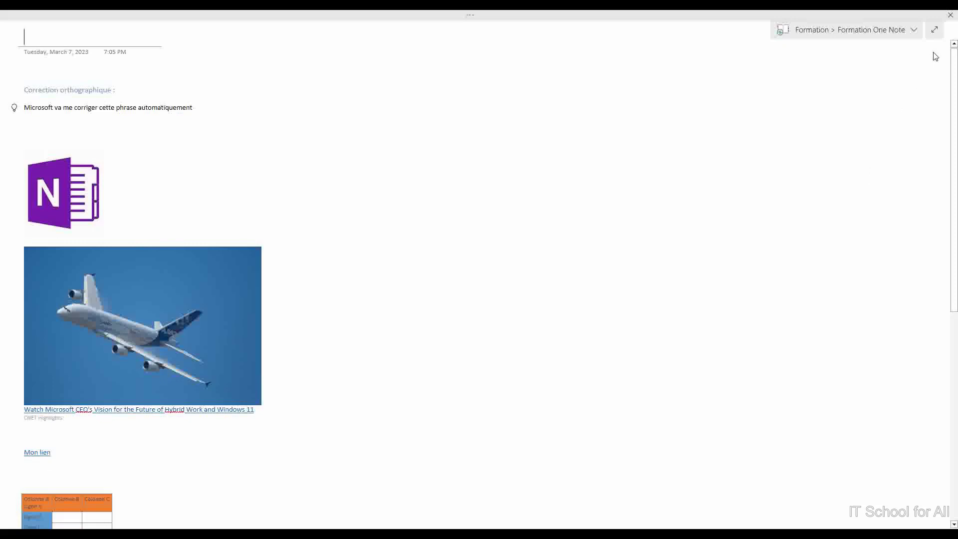
{"action": "left_click", "coordinate": [936, 32]}
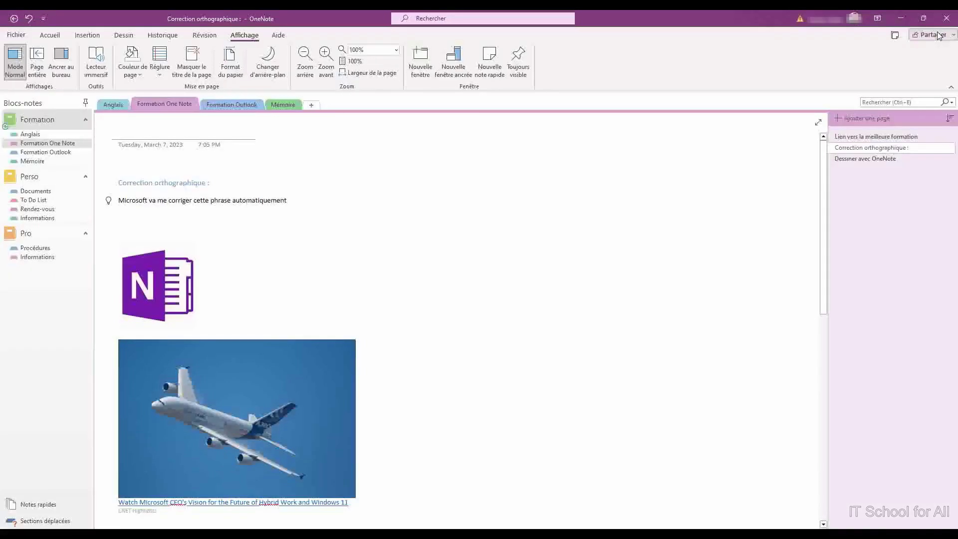
{"action": "left_click", "coordinate": [422, 60]}
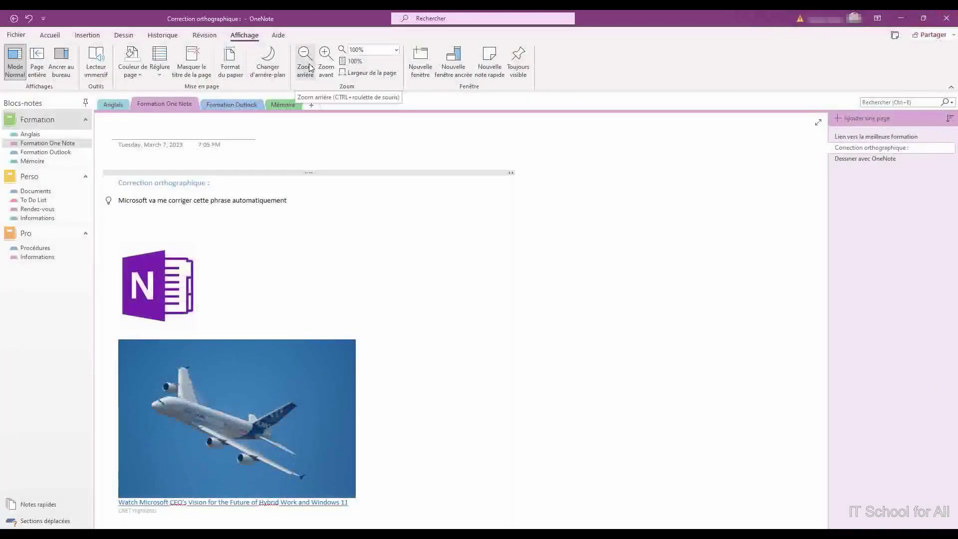
{"action": "left_click", "coordinate": [326, 61]}
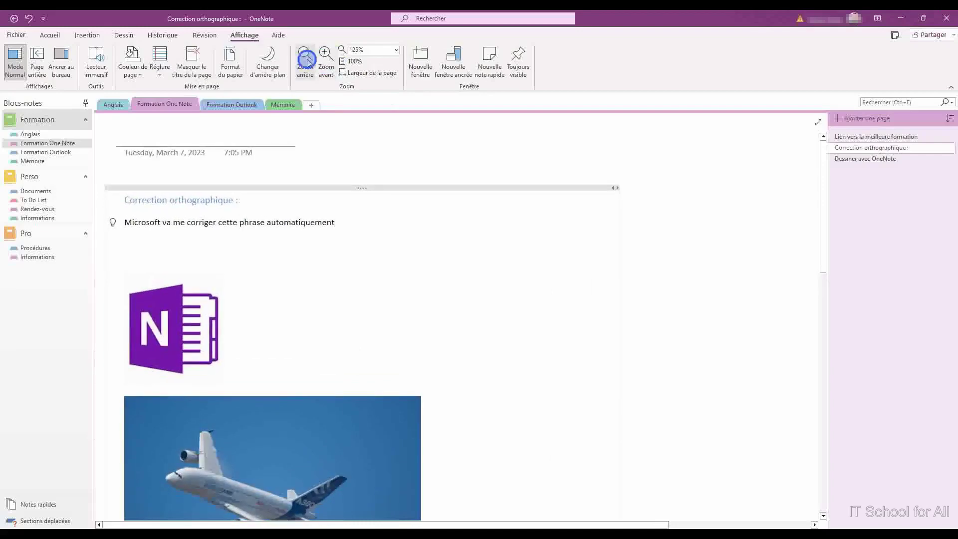
{"action": "left_click", "coordinate": [308, 64]}
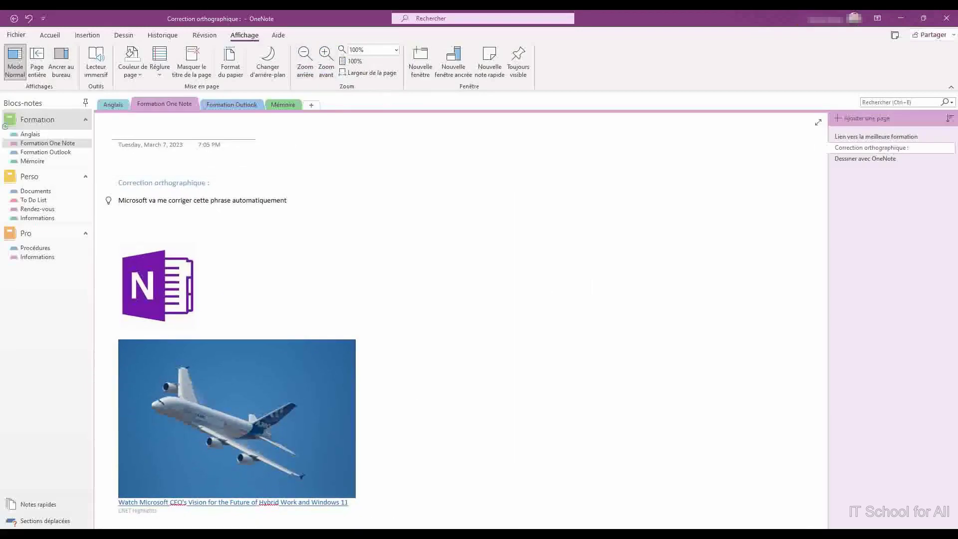
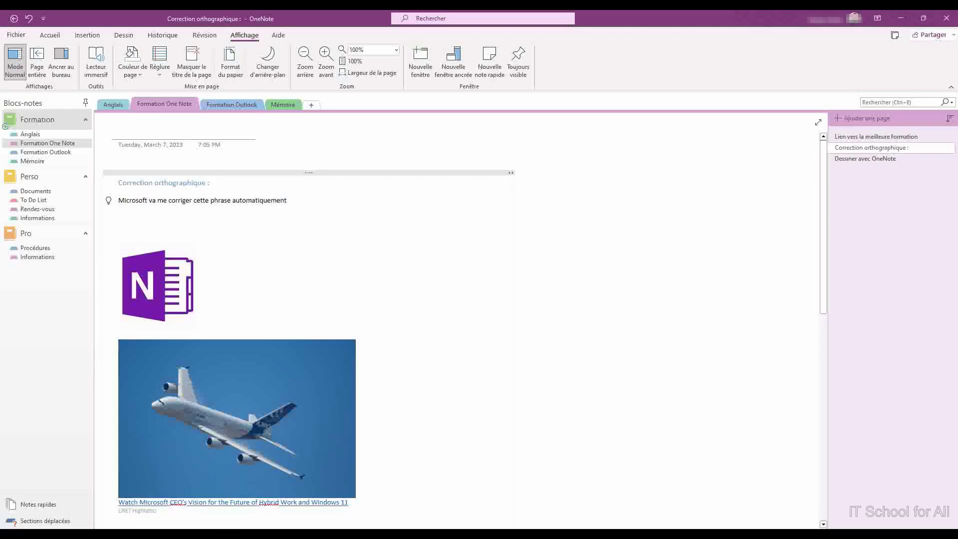
Dock the current page to the desktop and widen the docked window slightly
{"action": "left_click", "coordinate": [184, 535]}
{"action": "left_click", "coordinate": [56, 73]}
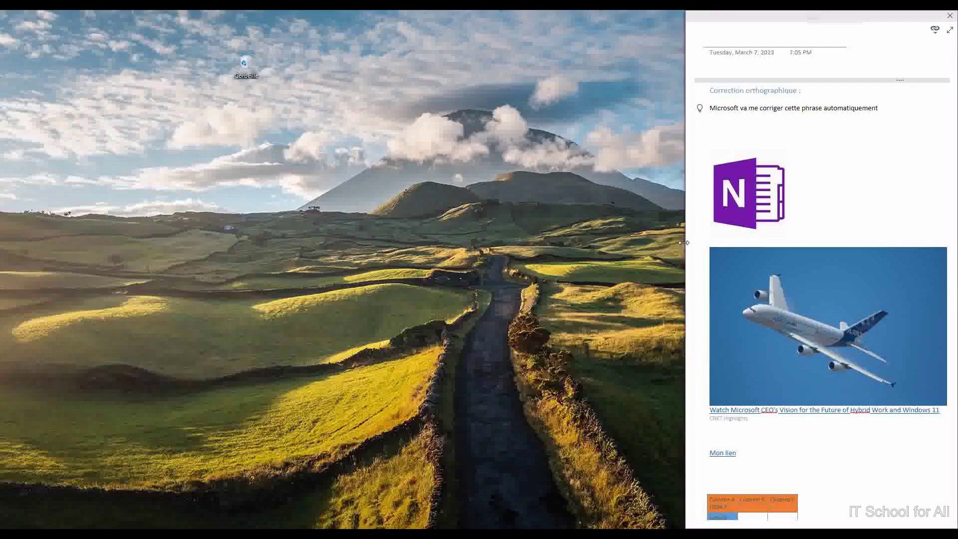
{"action": "left_click_drag", "start_coordinate": [684, 242], "coordinate": [666, 256]}
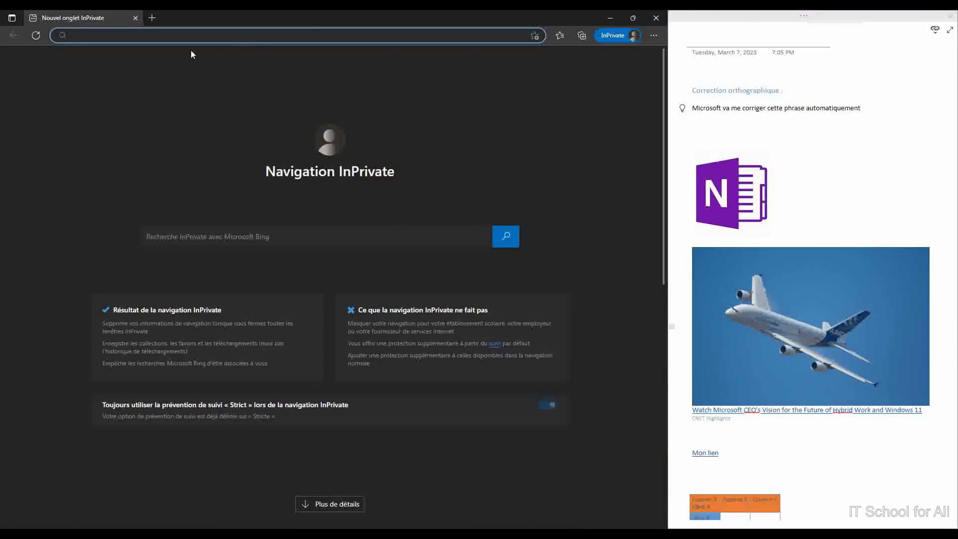
In the InPrivate browser window, search for "wikipedia one note" and open the Wikipedia article on Microsoft OneNote
{"action": "left_click", "coordinate": [151, 37]}
{"action": "type", "text": "wikipedia one note"}
{"action": "key", "text": "Return"}
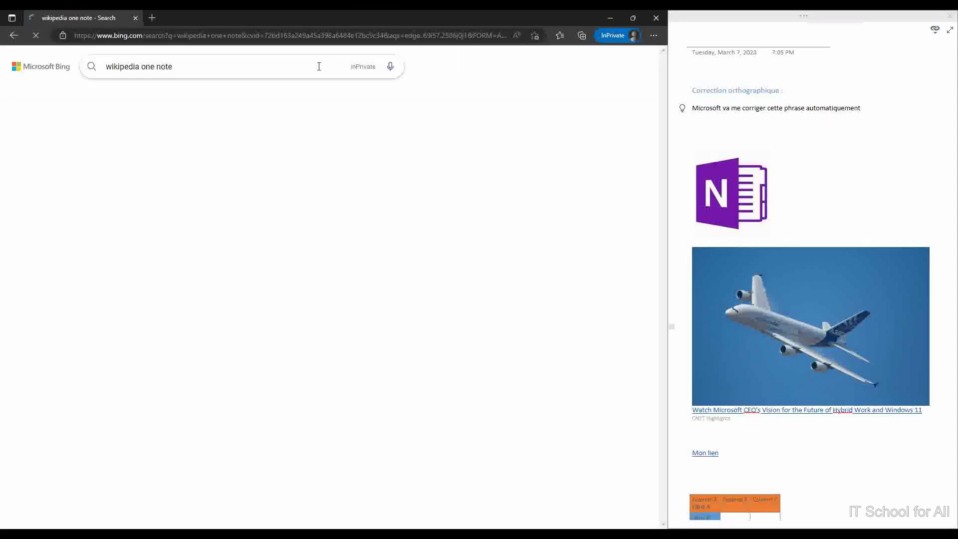
{"action": "left_click", "coordinate": [205, 193]}
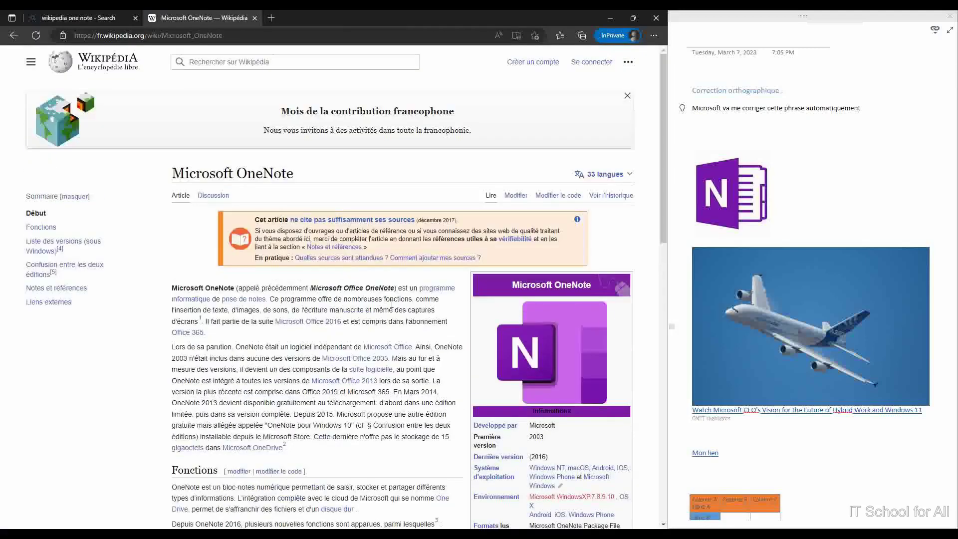
Widen the docked page further so it takes more room beside the Wikipedia article
{"action": "left_click", "coordinate": [668, 318]}
{"action": "left_click_drag", "start_coordinate": [667, 317], "coordinate": [562, 329]}
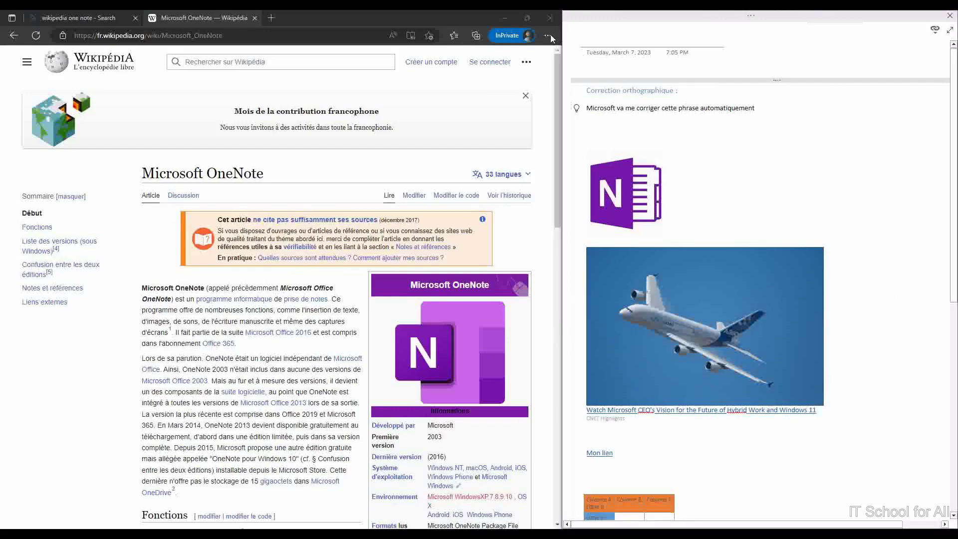
Close the browser and return the docked page to normal view
{"action": "left_click", "coordinate": [549, 17]}
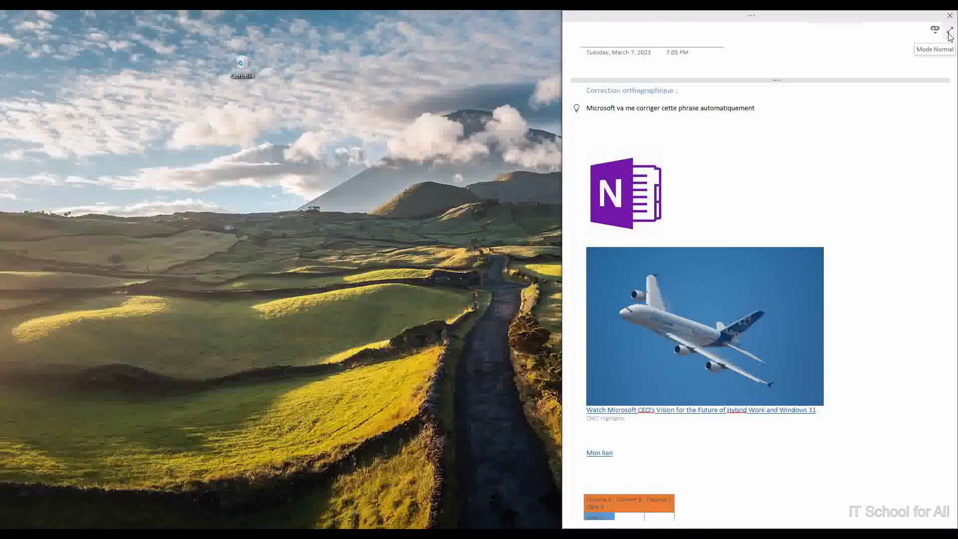
{"action": "left_click", "coordinate": [949, 33]}
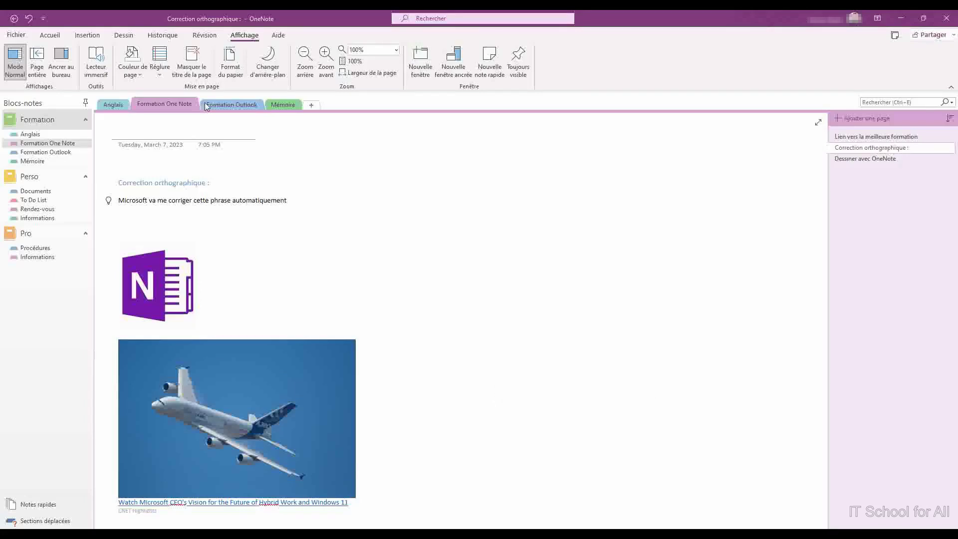
Add a new page based on the Académique template "Notes détaillées sur le cours" to the Formation One Note section
{"action": "left_click", "coordinate": [88, 37]}
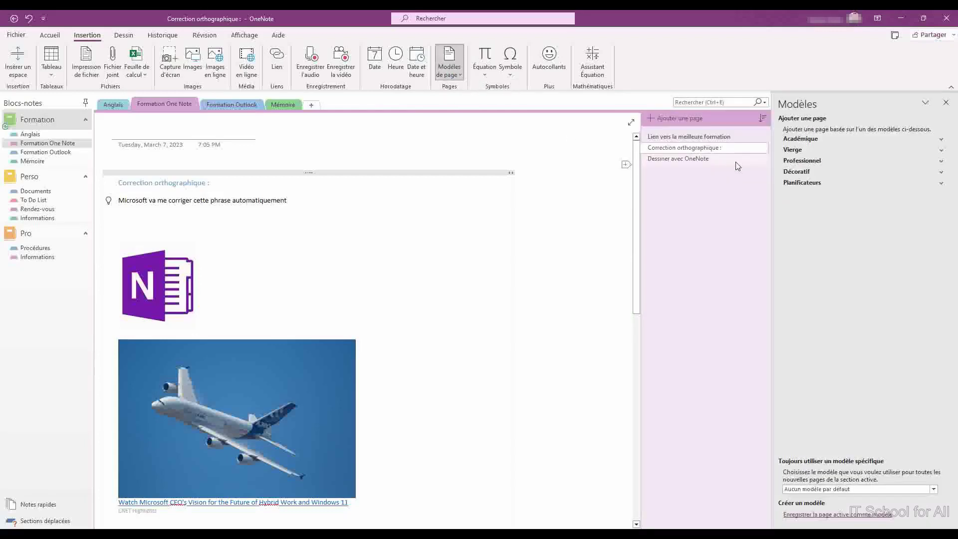
{"action": "left_click", "coordinate": [941, 140]}
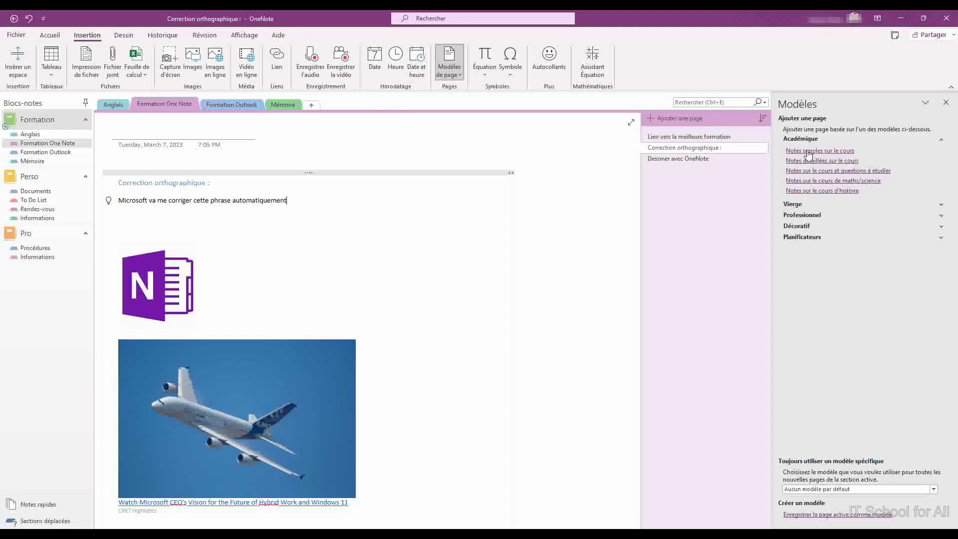
{"action": "left_click", "coordinate": [823, 161]}
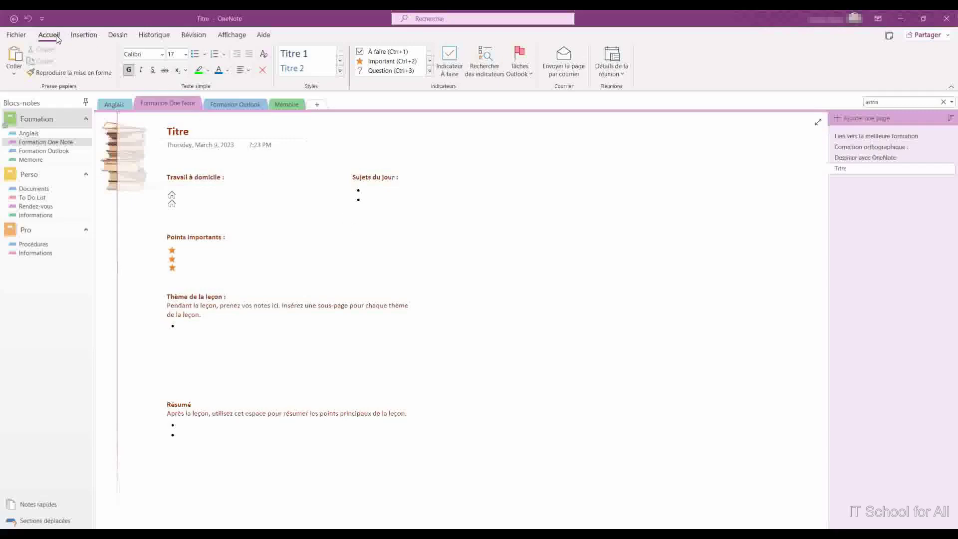
Create an Outlook email from the new Titre page, look through the message body, and discard it without saving
{"action": "left_click", "coordinate": [557, 64]}
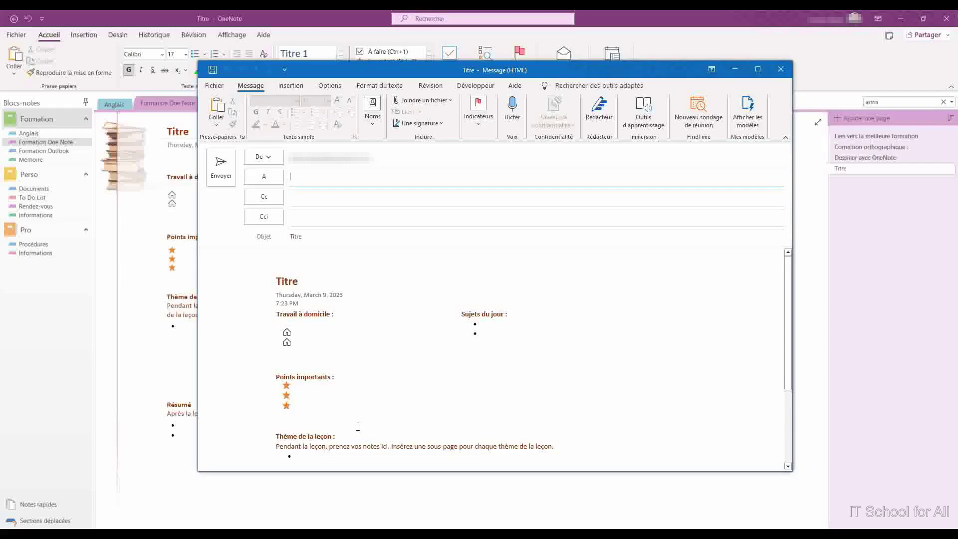
{"action": "scroll", "coordinate": [363, 415], "scroll_direction": "down", "scroll_amount": 4}
{"action": "scroll", "coordinate": [363, 413], "scroll_direction": "up", "scroll_amount": 4}
{"action": "left_click", "coordinate": [782, 73]}
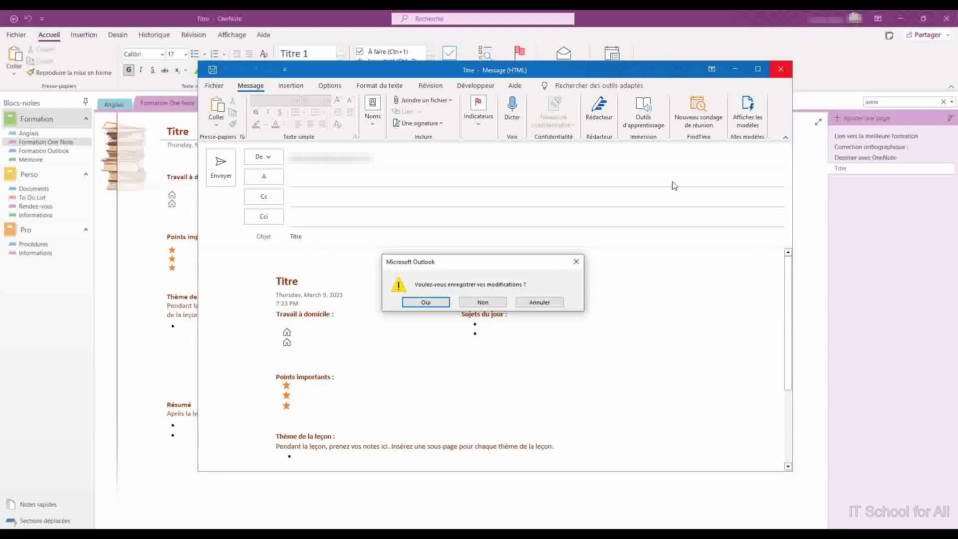
{"action": "left_click", "coordinate": [495, 305]}
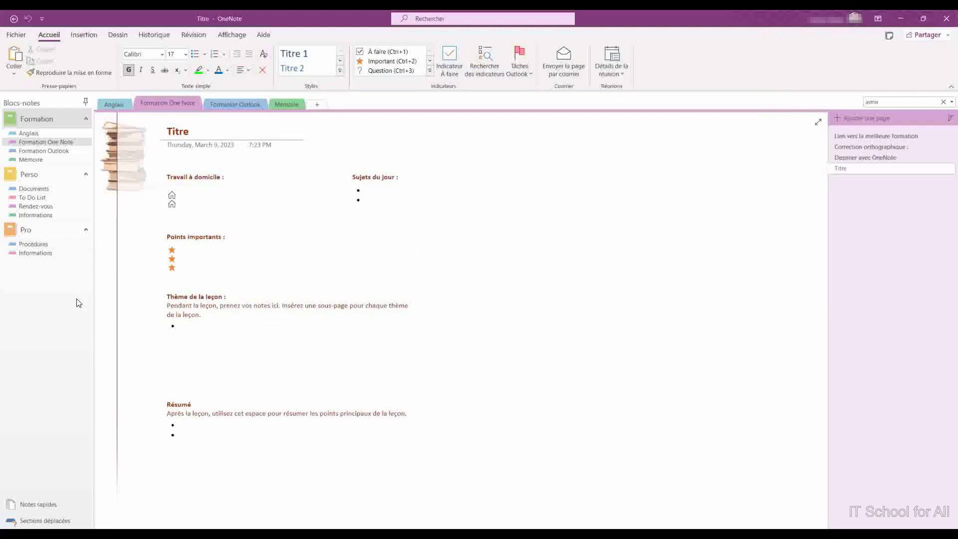
Open the link-sharing window for the Formation notebook, examine the edit and view-only permission choices, and close it without sending
{"action": "left_click", "coordinate": [16, 36]}
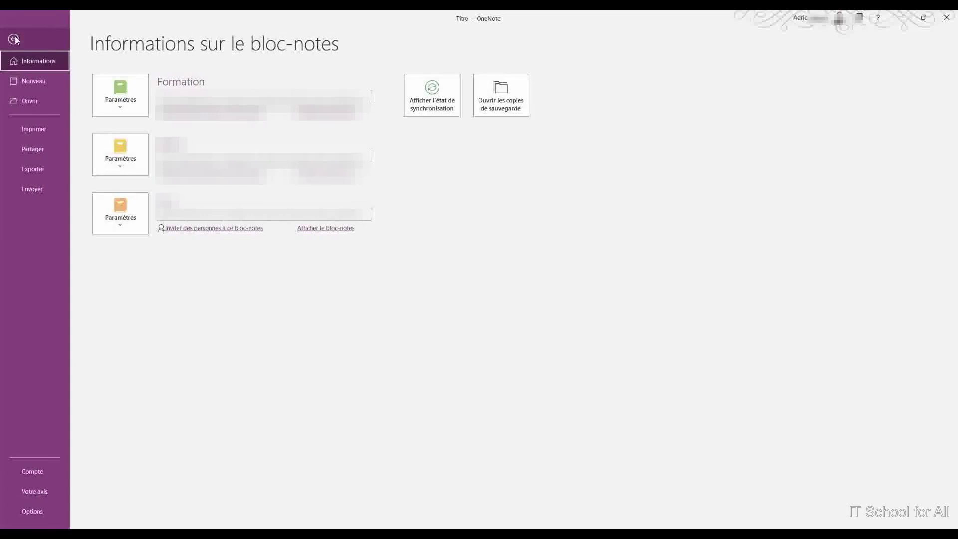
{"action": "left_click", "coordinate": [29, 156]}
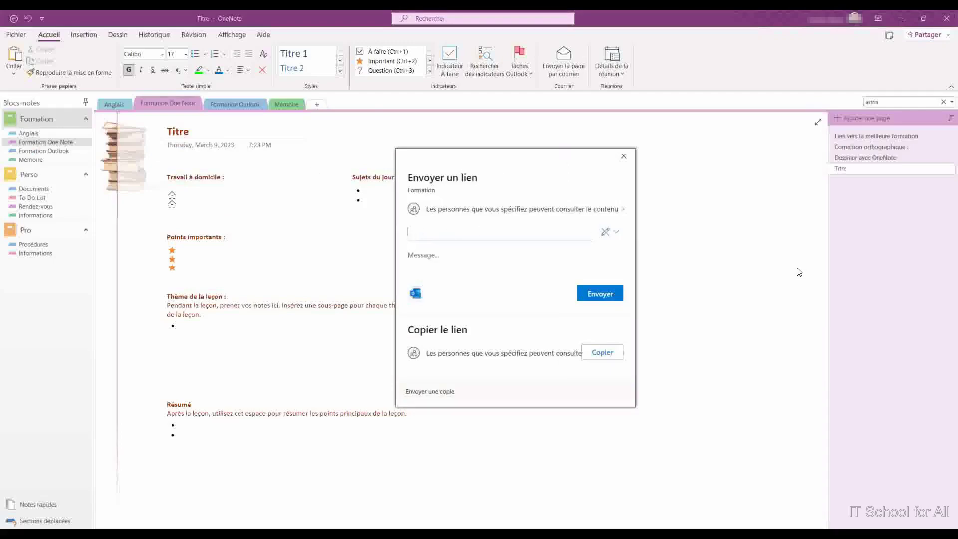
{"action": "left_click", "coordinate": [431, 231]}
{"action": "left_click", "coordinate": [616, 234]}
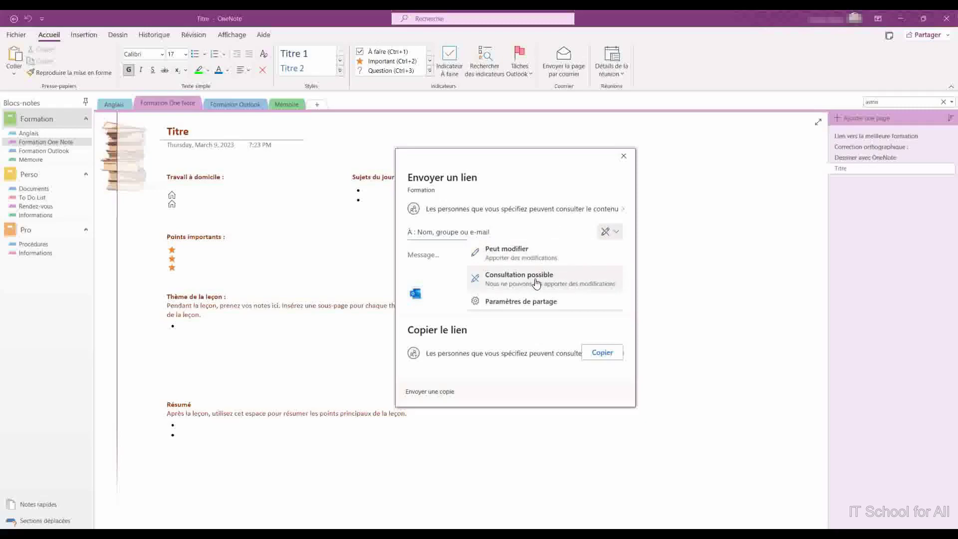
{"action": "left_click", "coordinate": [404, 241]}
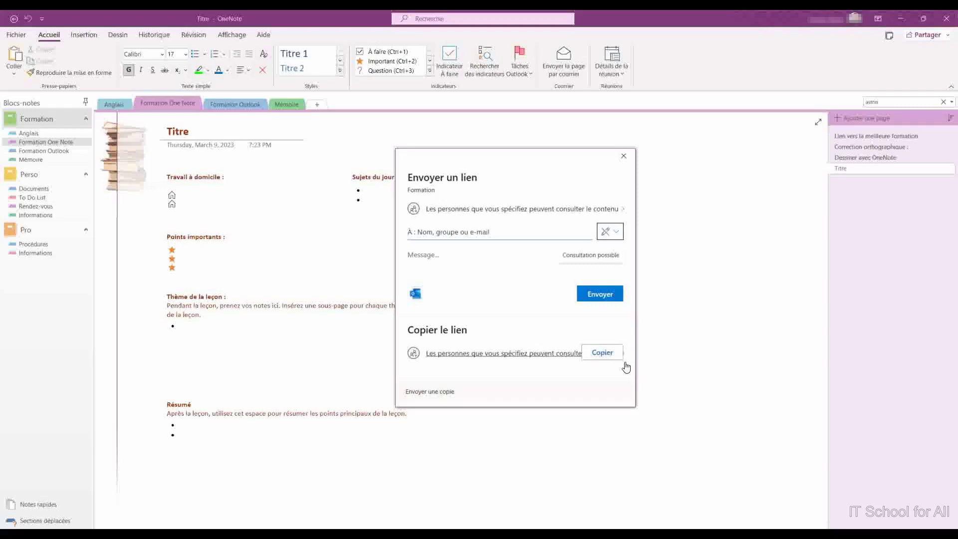
{"action": "left_click", "coordinate": [623, 156]}
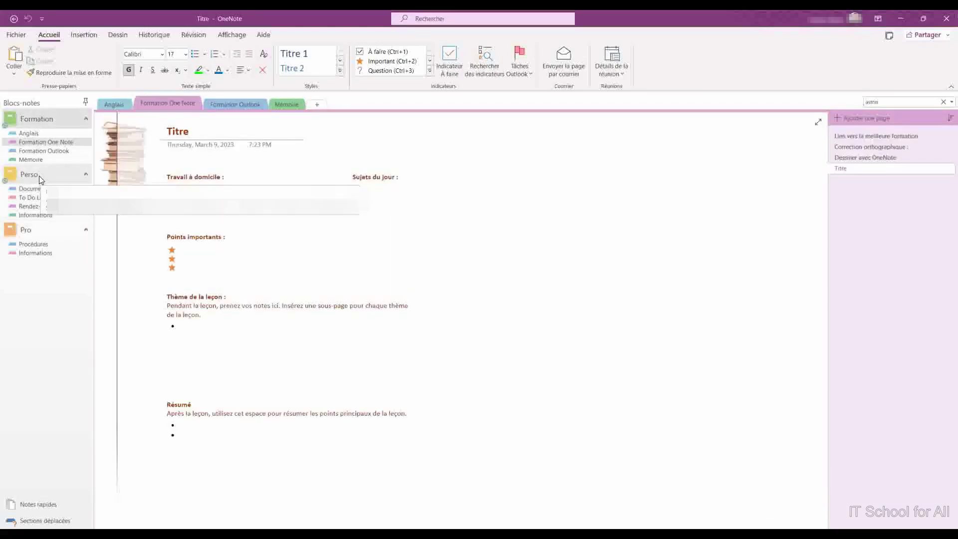
Open the sharing window for the Perso notebook directly from the notebook list and close it without sending
{"action": "right_click", "coordinate": [21, 180]}
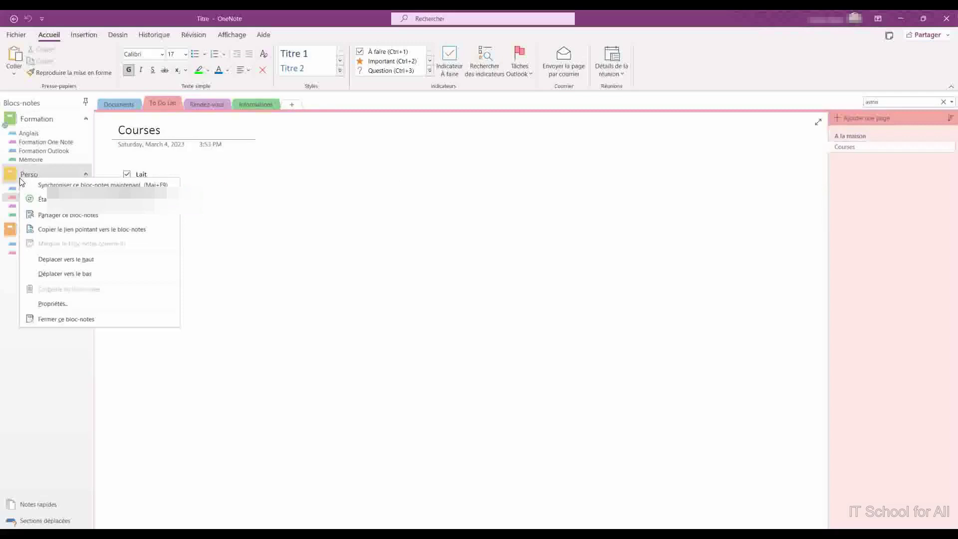
{"action": "left_click", "coordinate": [37, 214]}
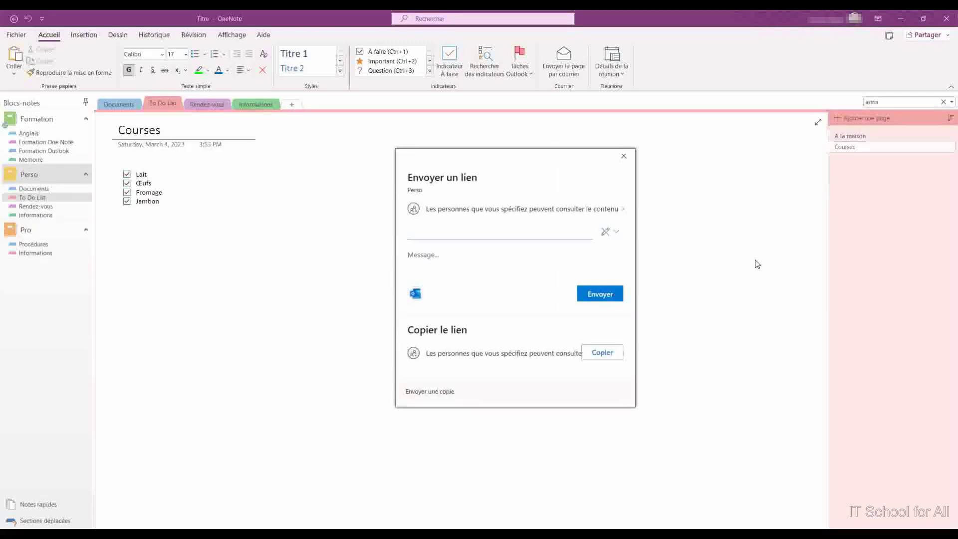
{"action": "left_click", "coordinate": [624, 158]}
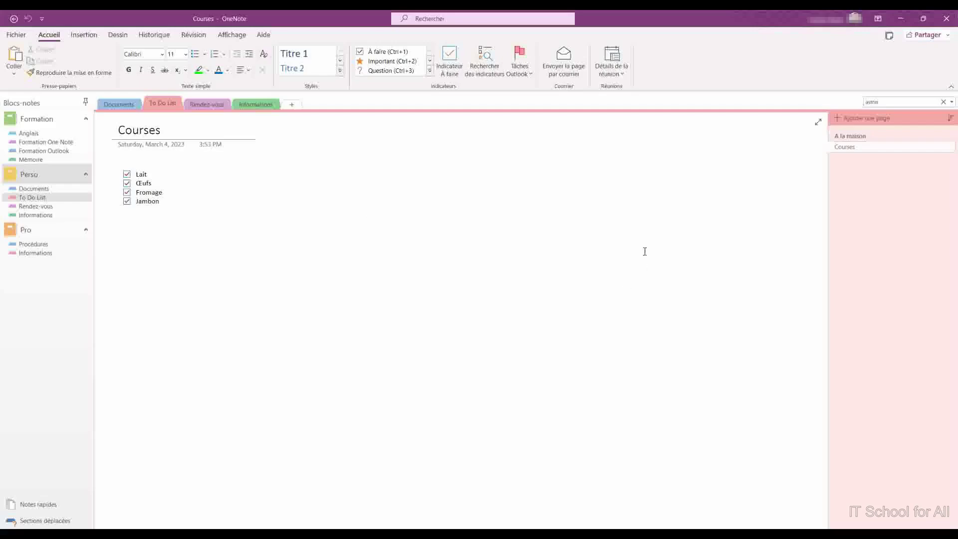
Mark the "A la maison" page in To Do List as unread and switch between it and the Courses page
{"action": "right_click", "coordinate": [848, 137]}
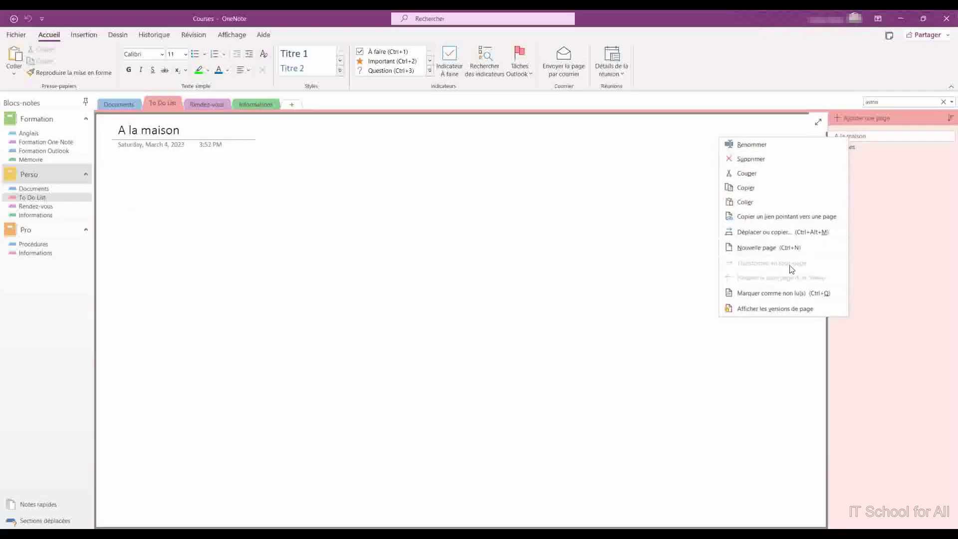
{"action": "left_click", "coordinate": [818, 293]}
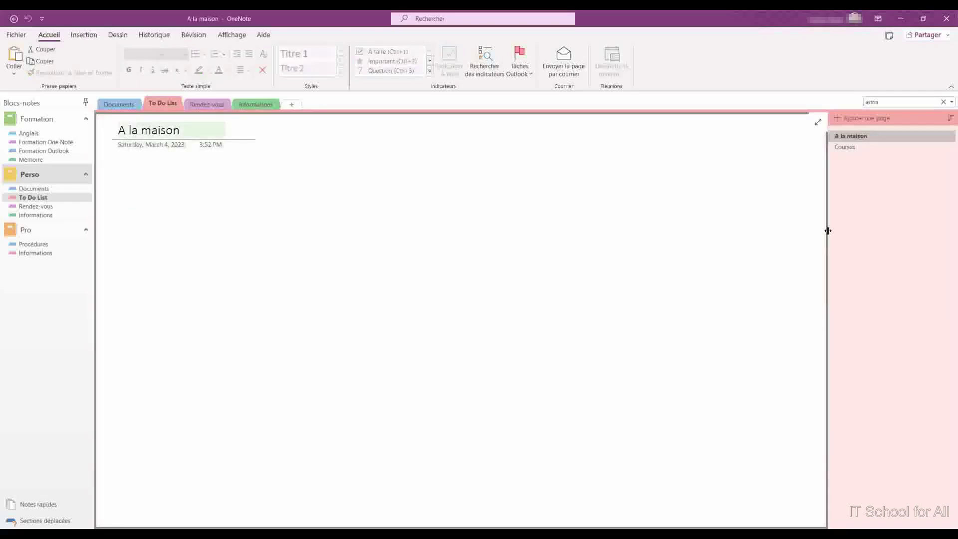
{"action": "left_click", "coordinate": [863, 149]}
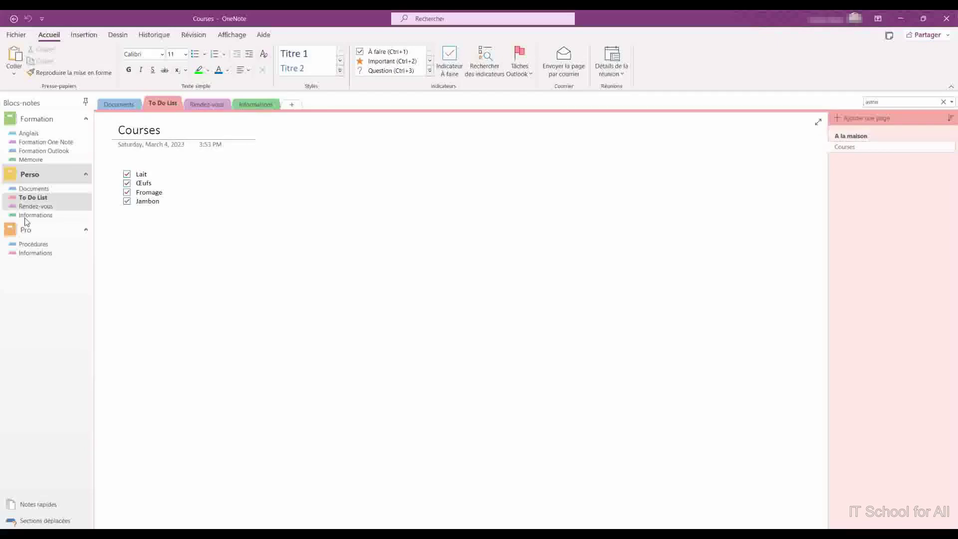
{"action": "left_click", "coordinate": [842, 137]}
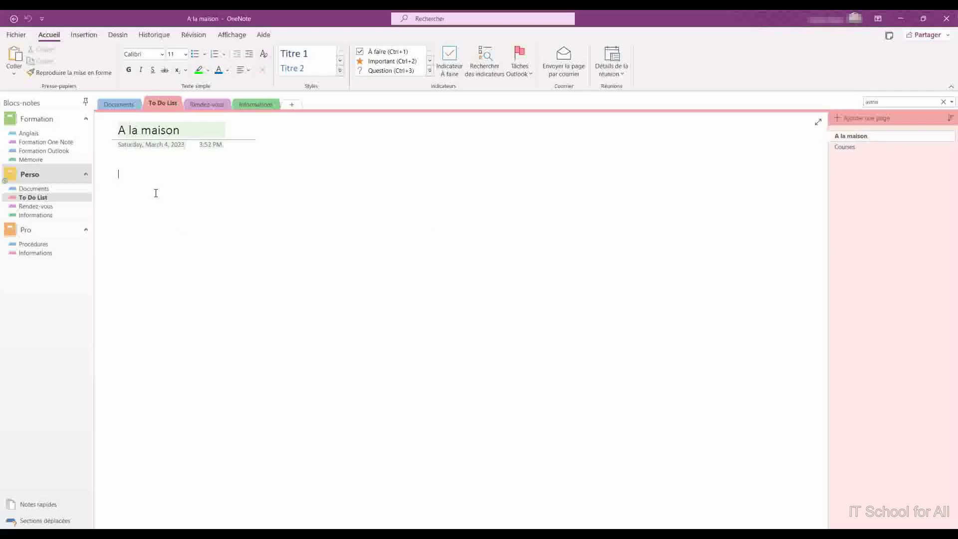
{"action": "left_click", "coordinate": [849, 148]}
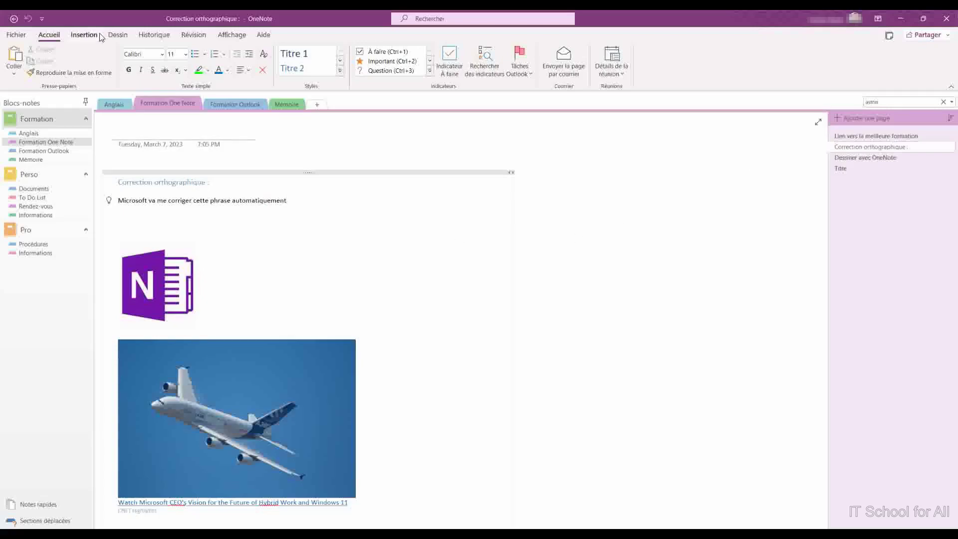
Show the earlier versions of the "Correction orthographique" page, view the 3/7/2023 and 3/9/2023 versions, and hide the versions again
{"action": "left_click", "coordinate": [164, 40]}
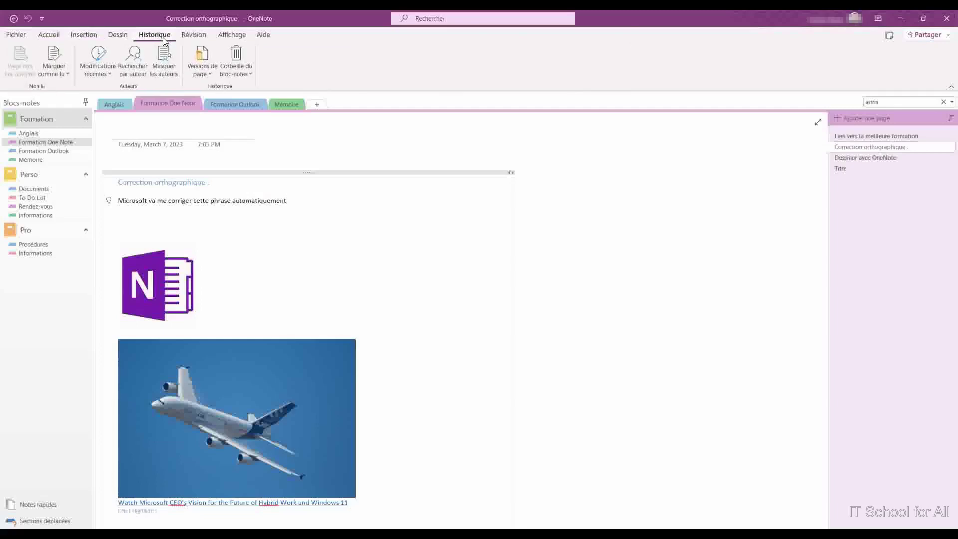
{"action": "left_click", "coordinate": [206, 54]}
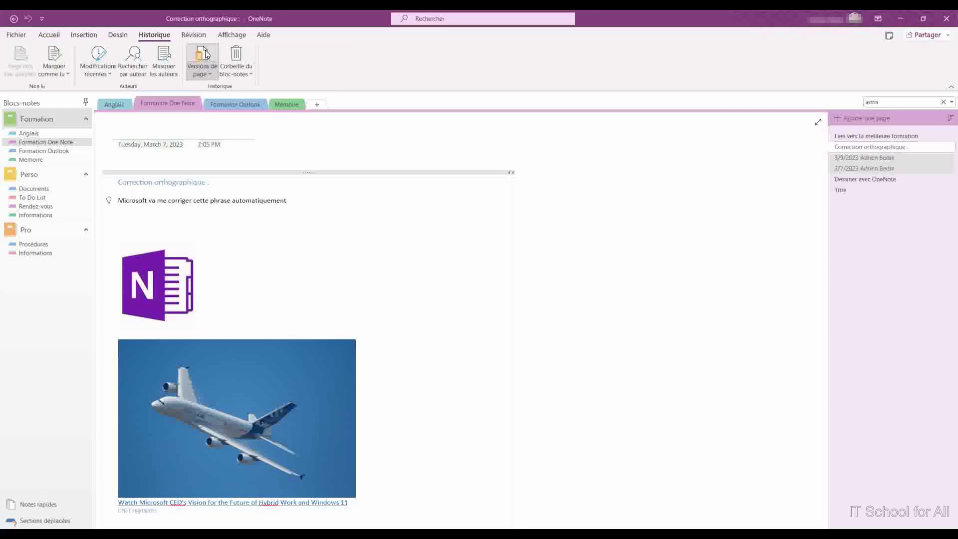
{"action": "left_click", "coordinate": [874, 168]}
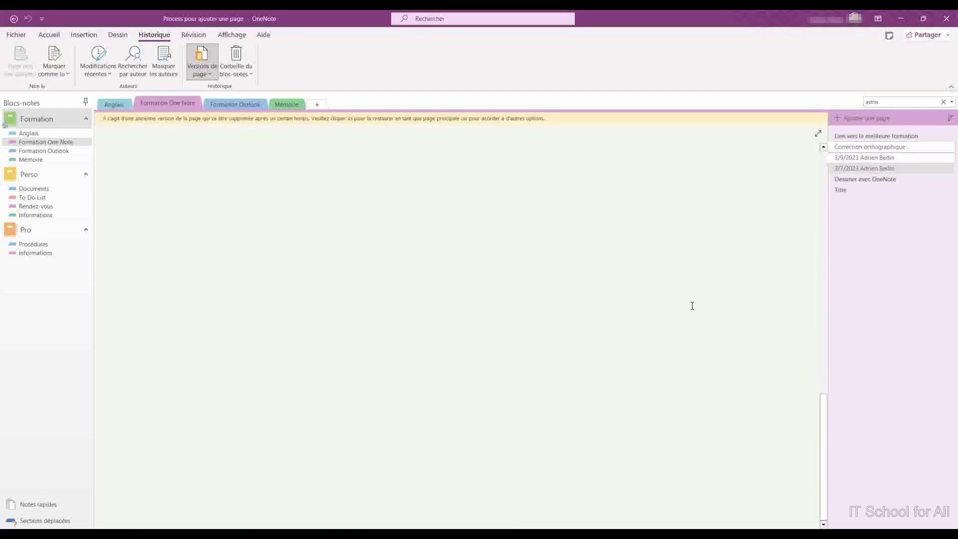
{"action": "left_click", "coordinate": [867, 169]}
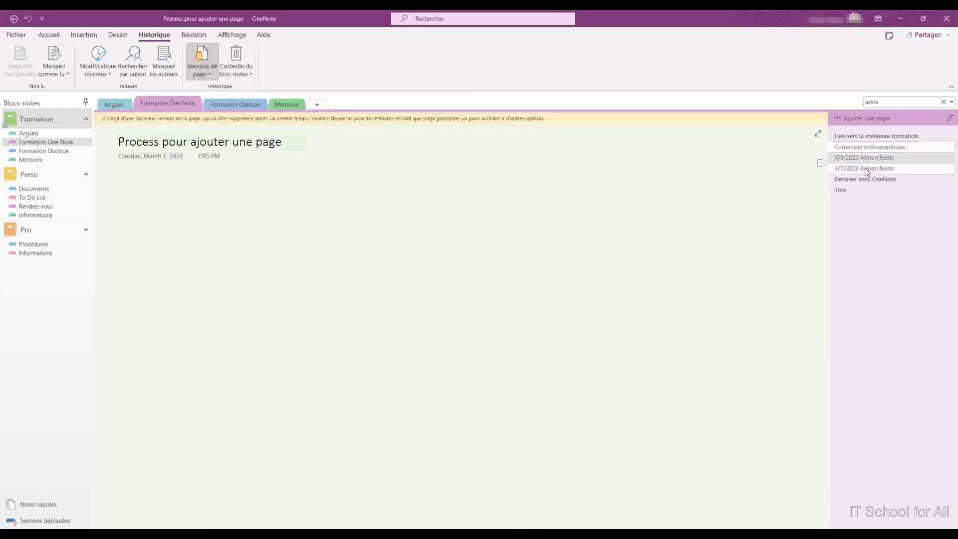
{"action": "left_click", "coordinate": [865, 166]}
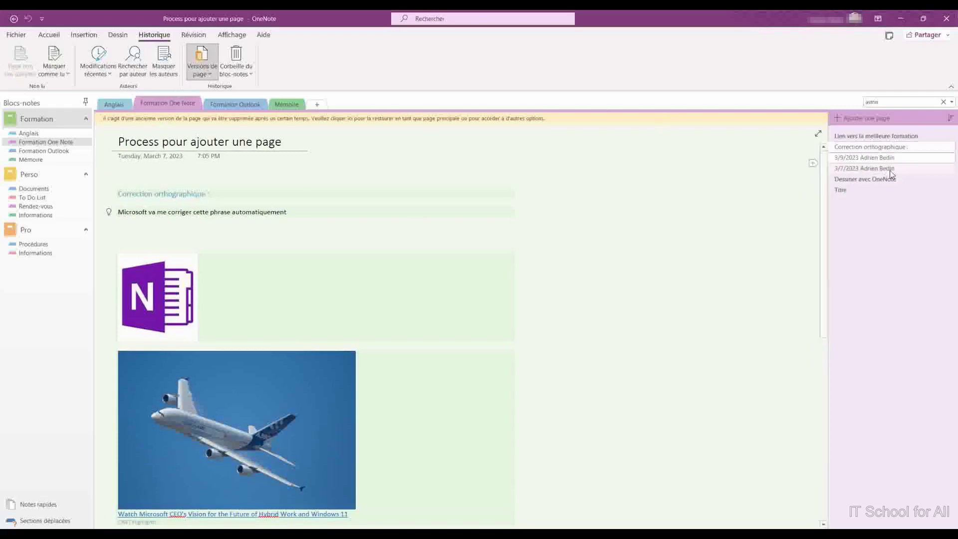
{"action": "right_click", "coordinate": [863, 159]}
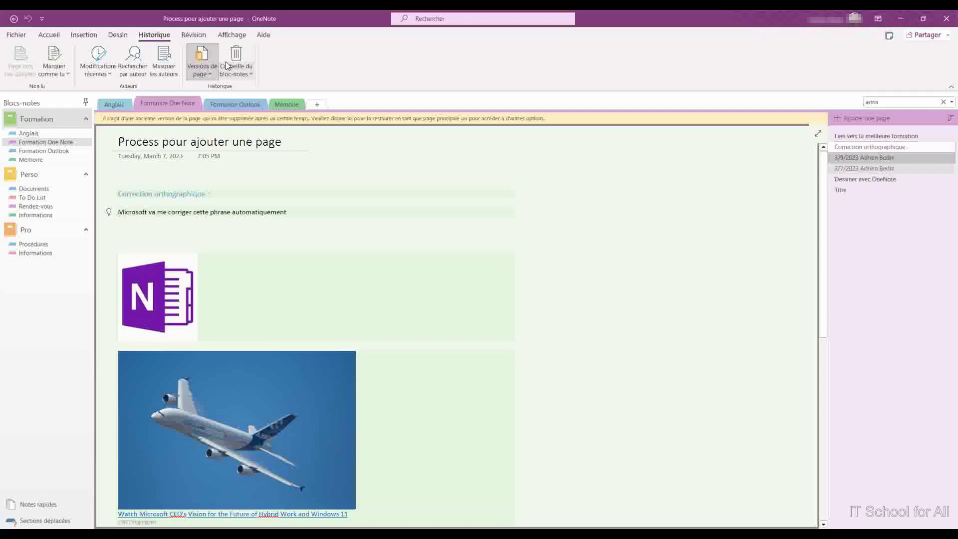
{"action": "left_click", "coordinate": [199, 56]}
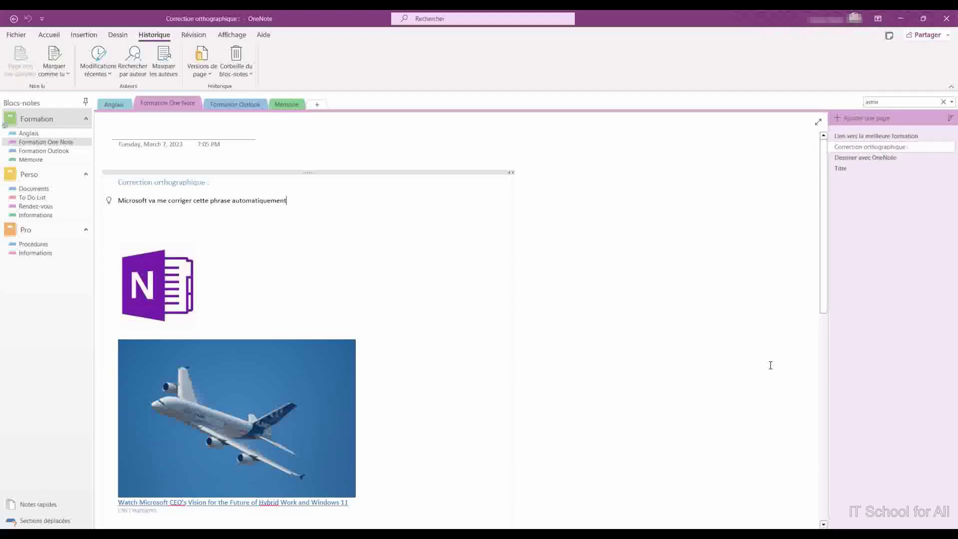